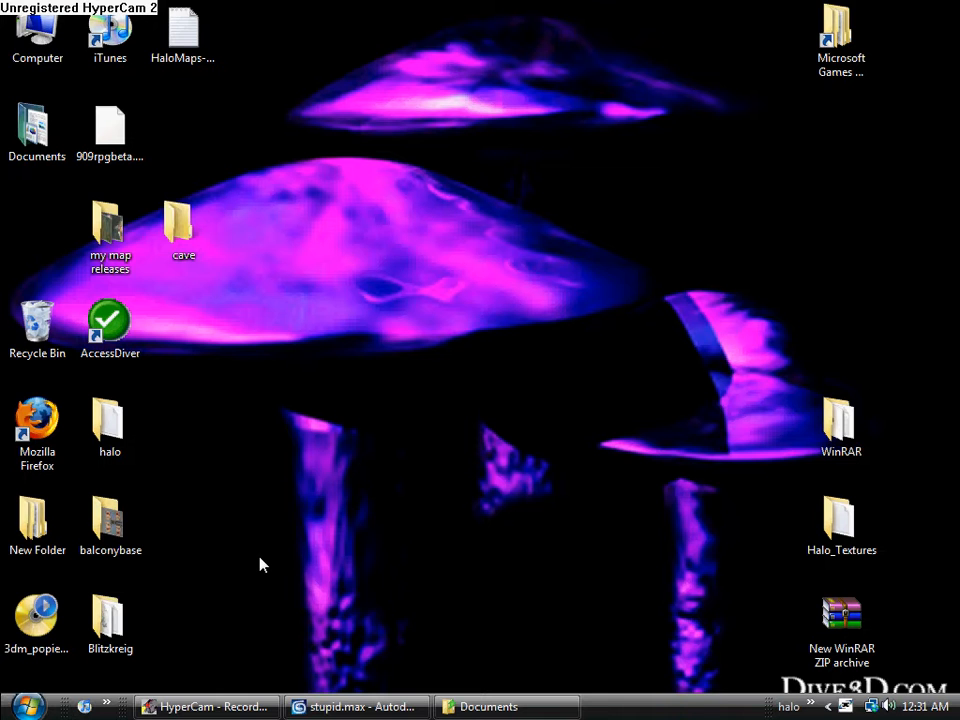
- Switch to the stupid.max scene in 3ds Max and enlarge the Front viewport
left_click(355, 706)
middle_click_drag(353, 311, 429, 346, "alt")
scroll(429, 346, "down", 4)
scroll(330, 345, "down", 3)
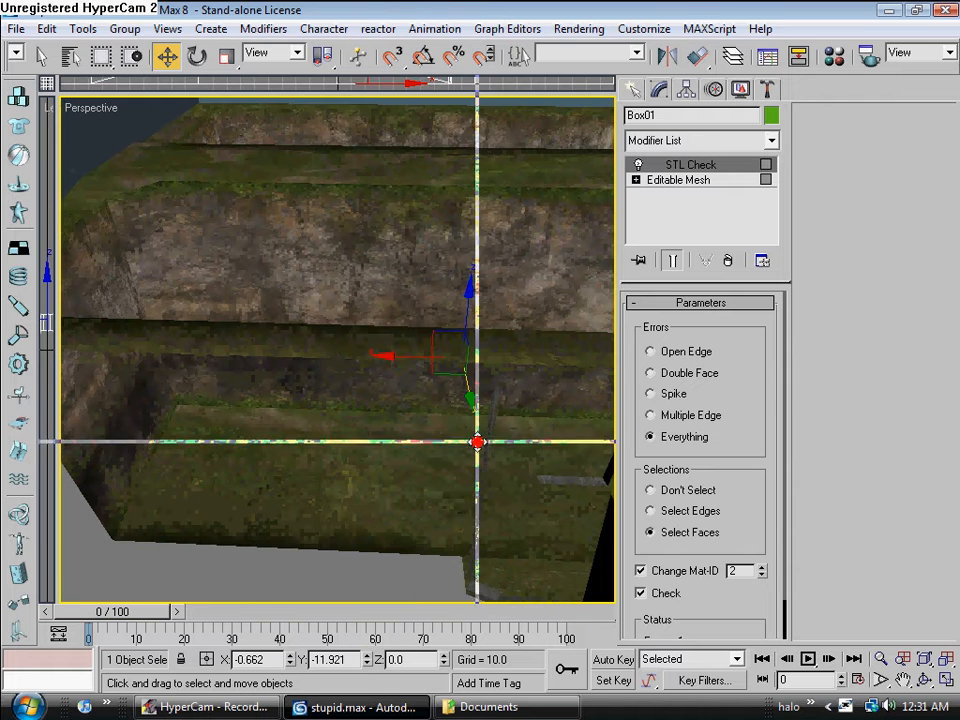
left_click_drag(246, 262, 73, 549)
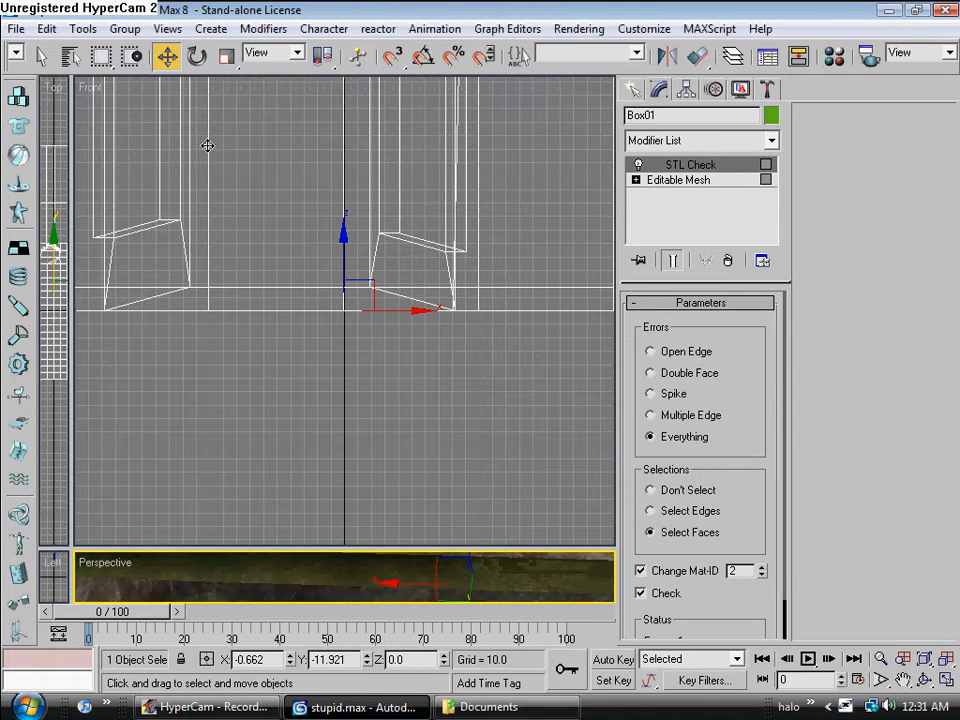
- Draw a closed arch-shaped outline about 238 units wide and 135 units high below the level in the Front view, using the Line tool
left_click(634, 89)
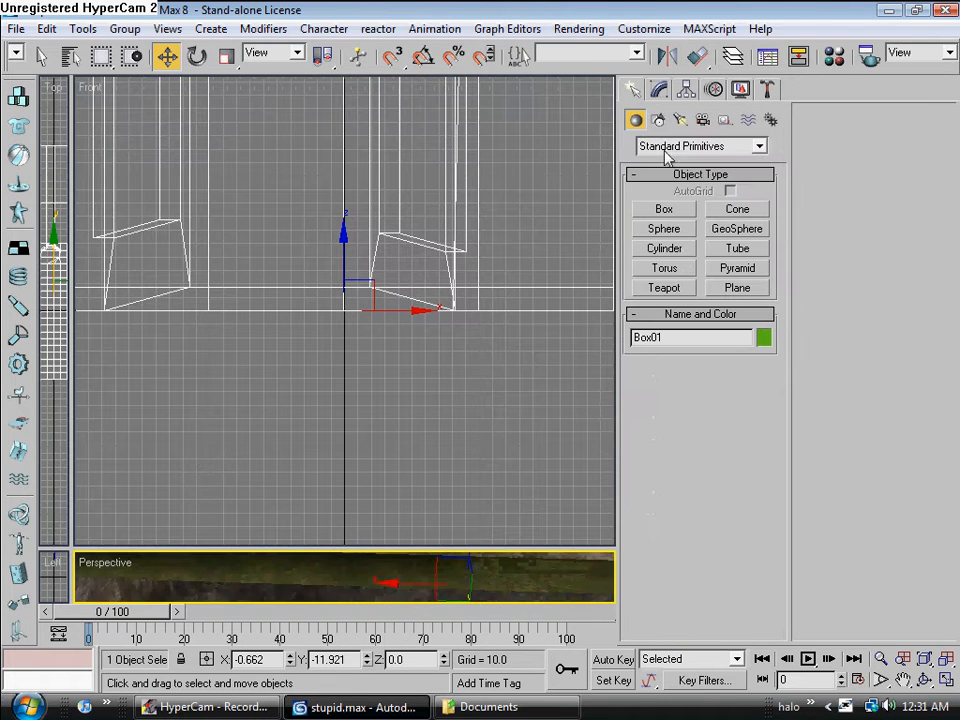
left_click(658, 121)
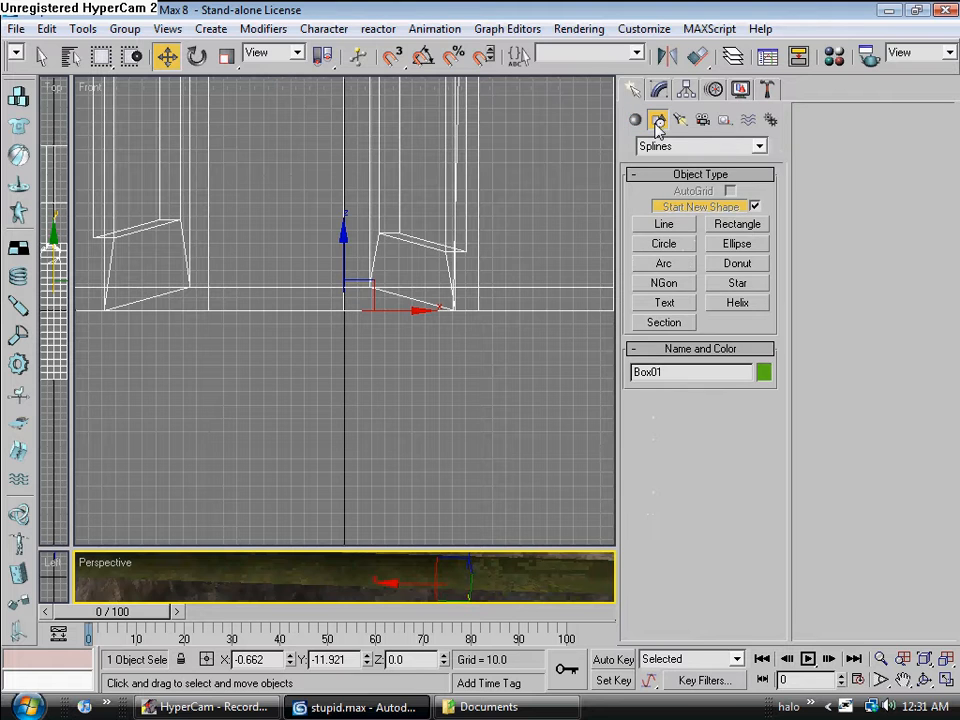
left_click(668, 225)
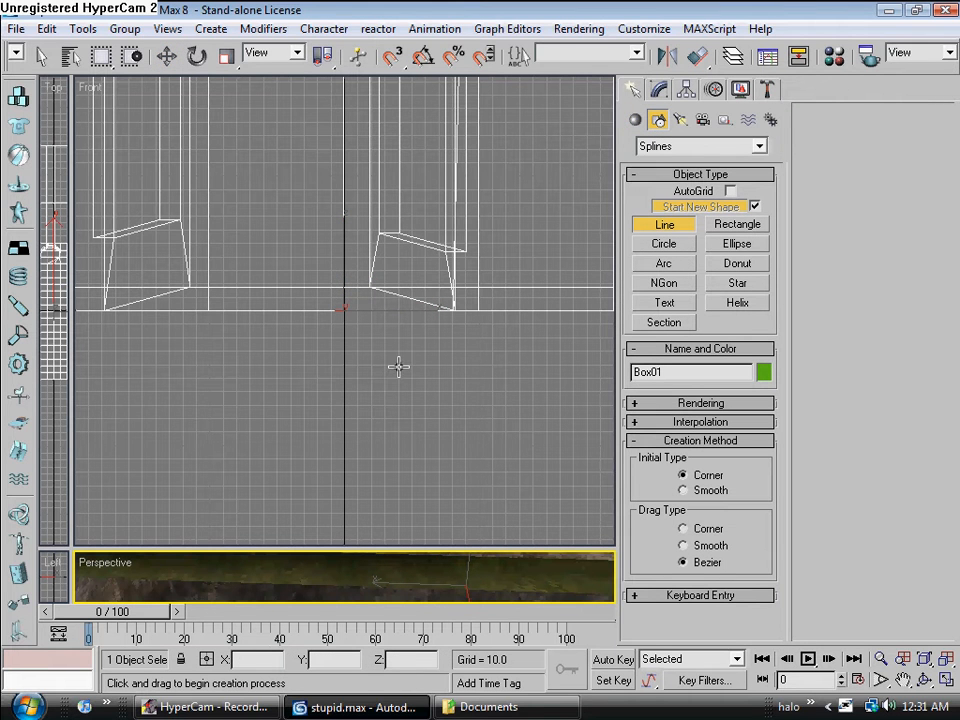
left_click(240, 494)
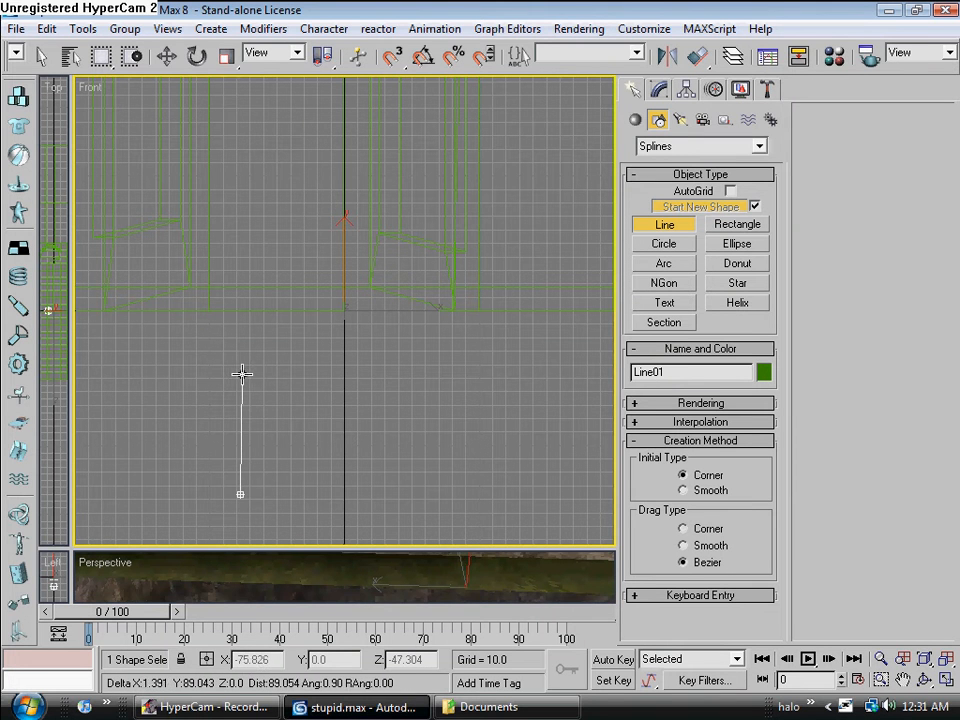
left_click(239, 374)
left_click(276, 338)
left_click(365, 315)
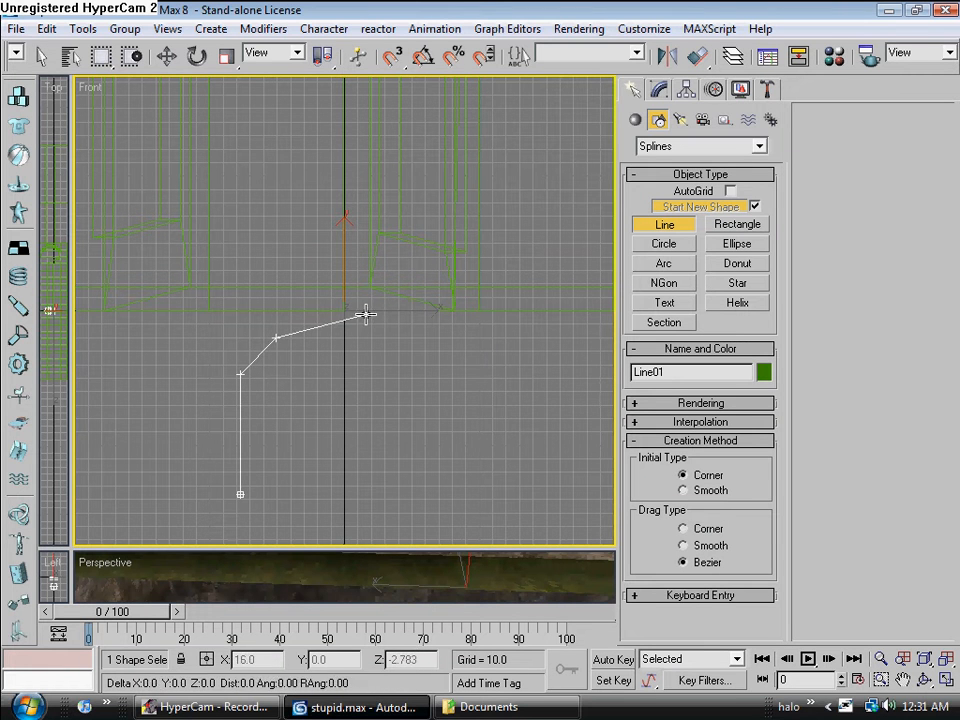
left_click(476, 316)
left_click(519, 331)
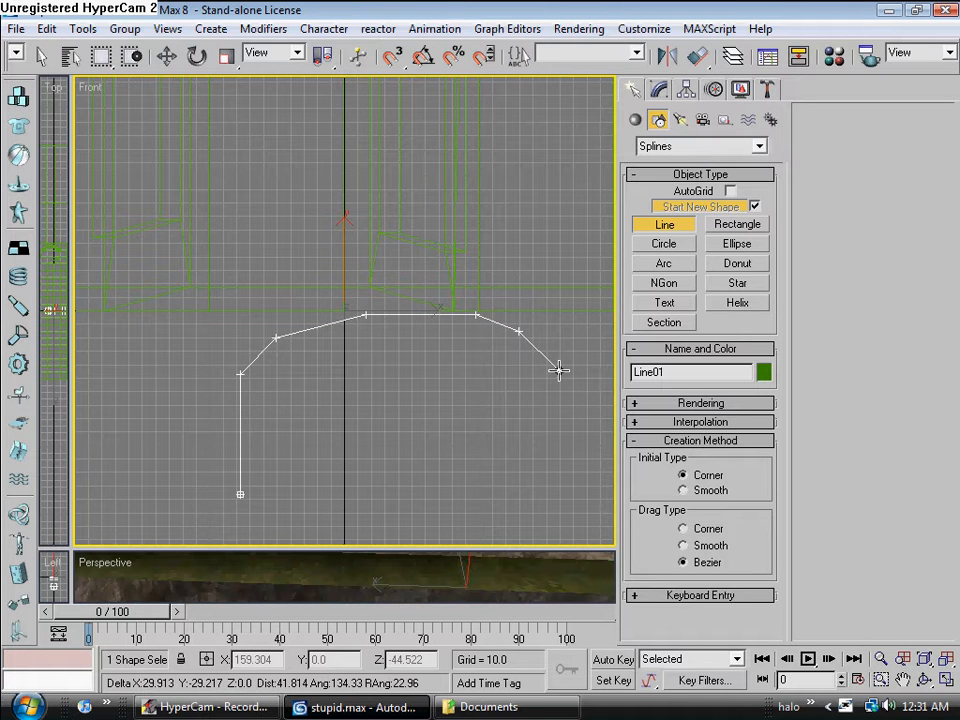
left_click(559, 371)
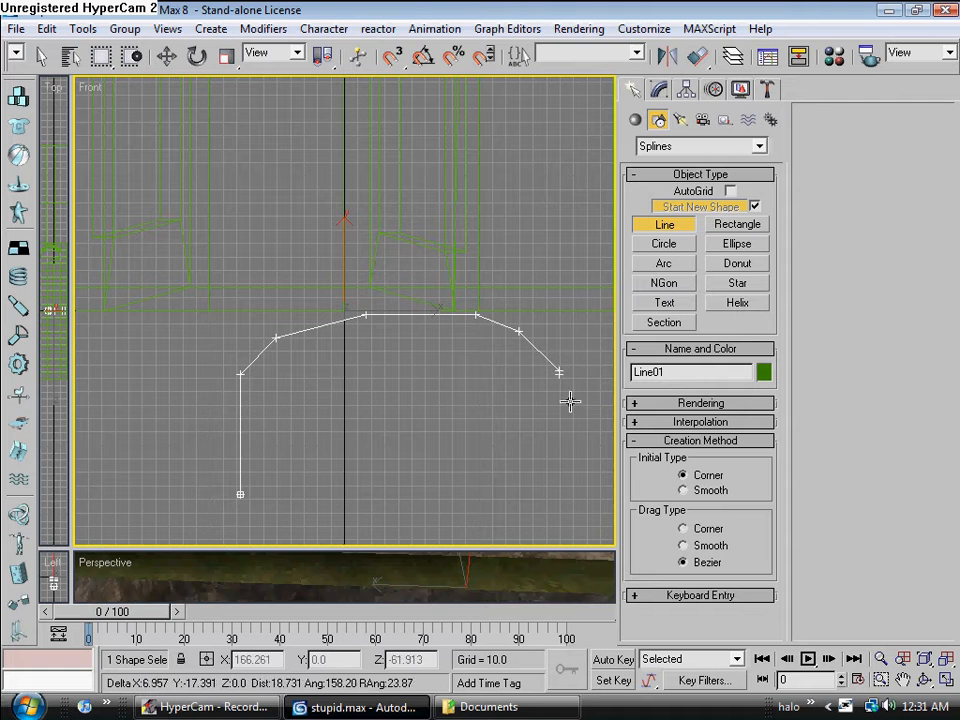
left_click(561, 491)
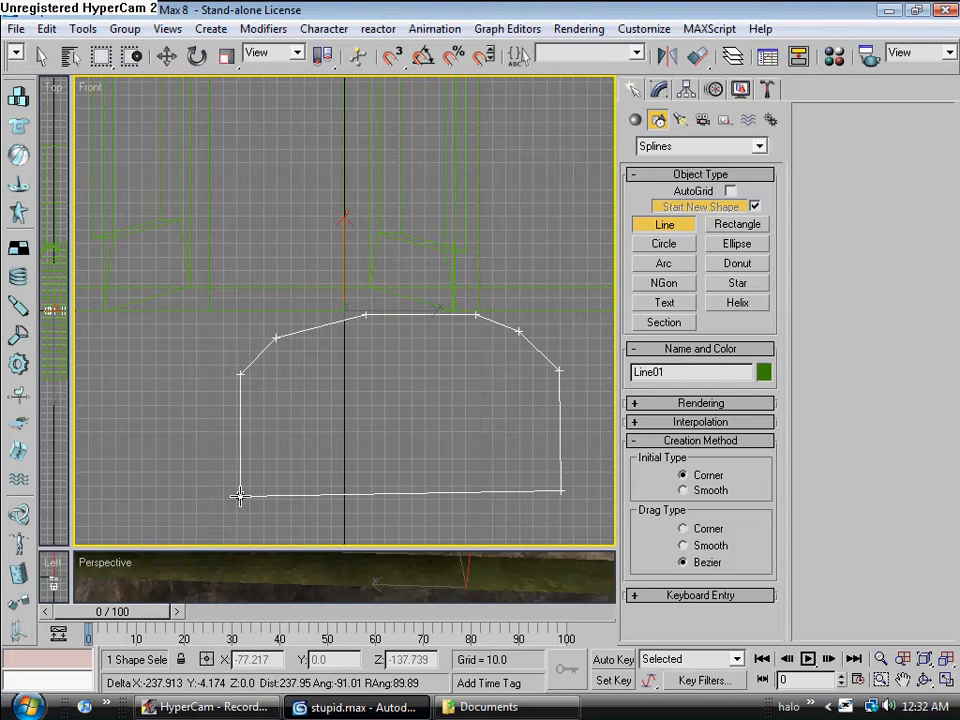
left_click(240, 495)
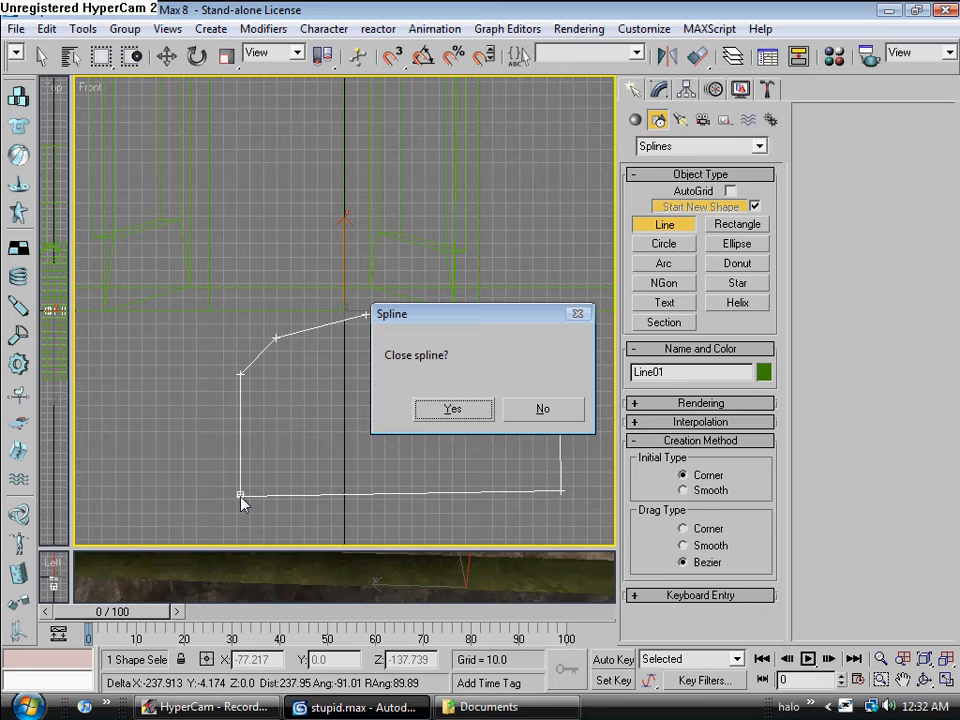
left_click(455, 410)
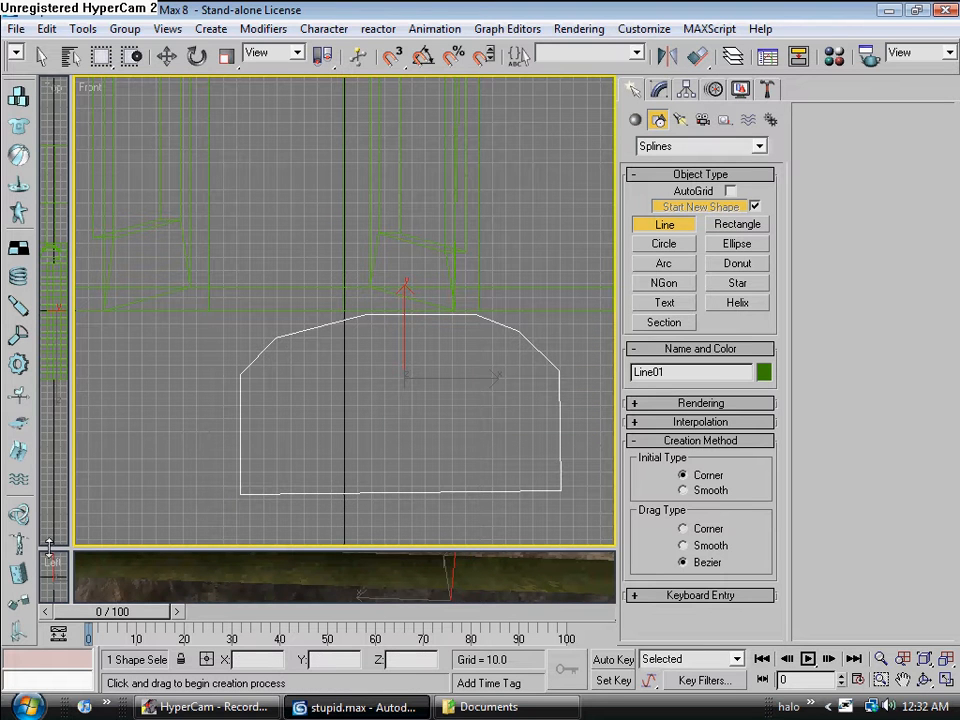
- Enlarge the Perspective viewport and frame the new arch outline from the front
left_click_drag(63, 548, 57, 95)
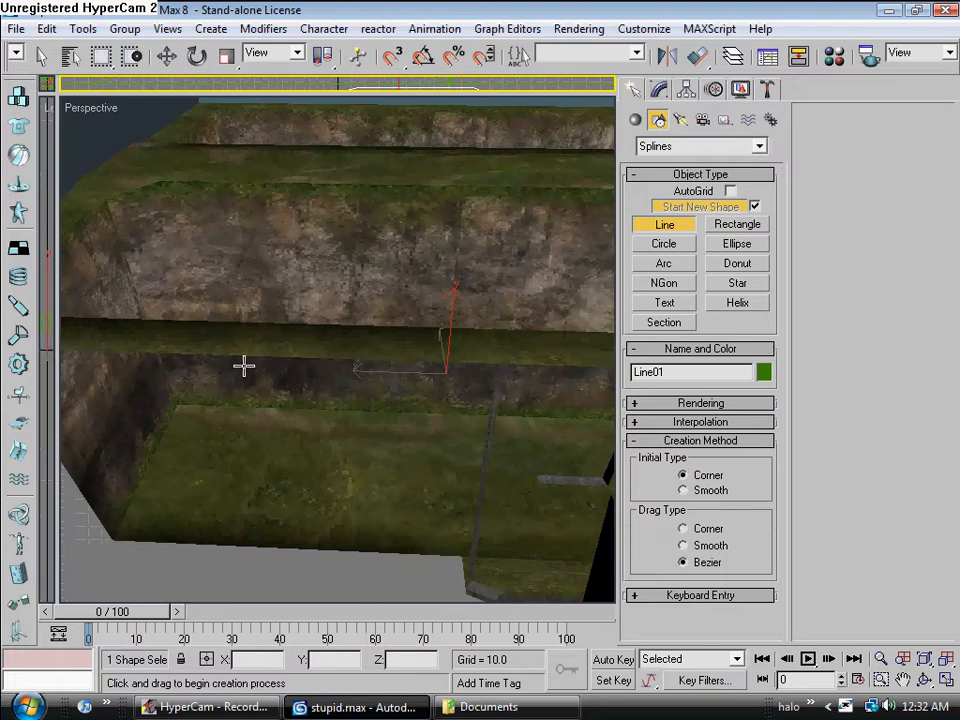
middle_click_drag(243, 366, 320, 412)
scroll(320, 412, "up", 10)
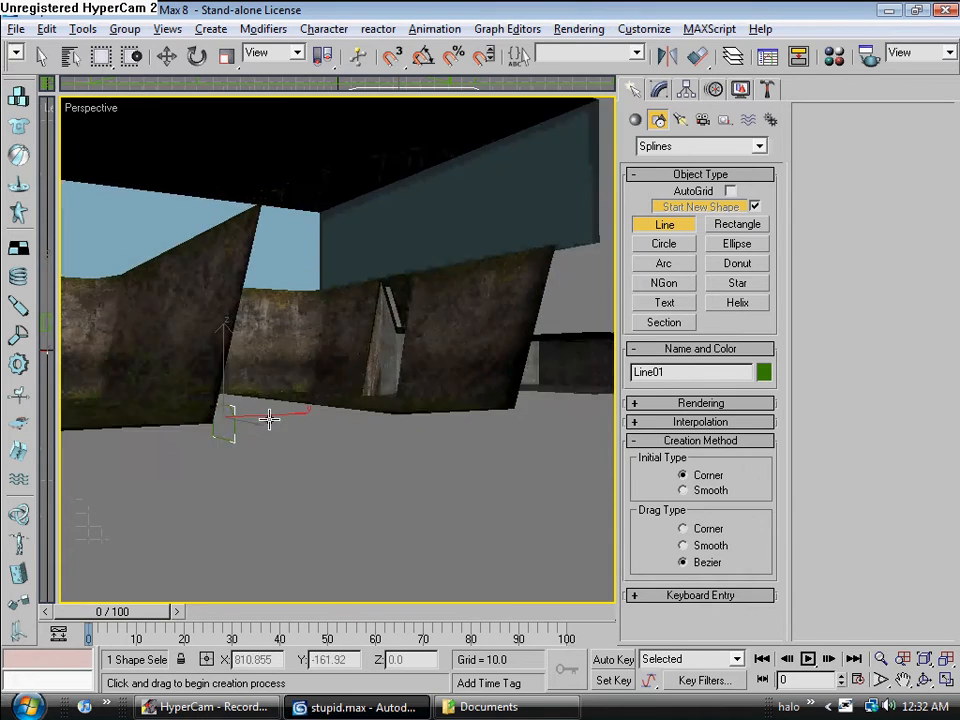
middle_click_drag(207, 432, 141, 416, "alt")
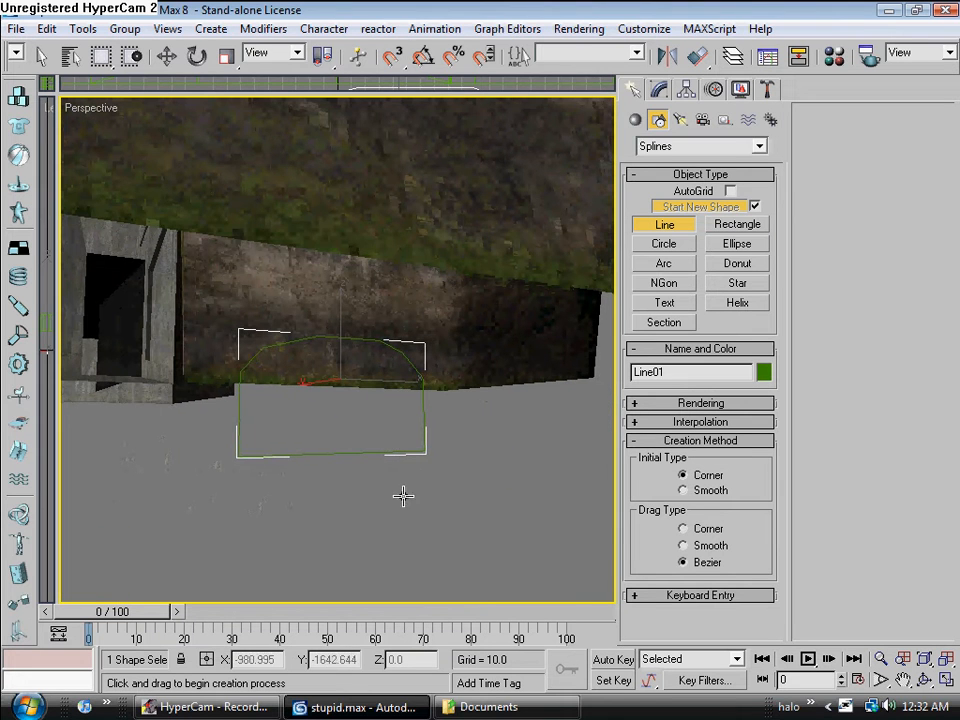
left_click(698, 422)
left_click(705, 404)
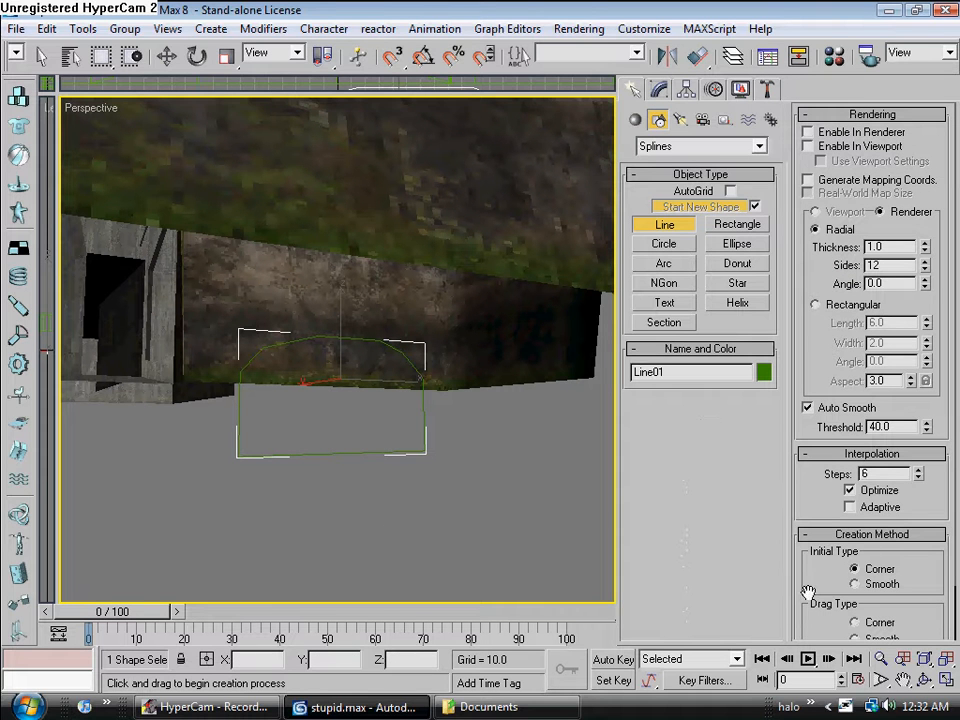
left_click_drag(800, 598, 779, 497)
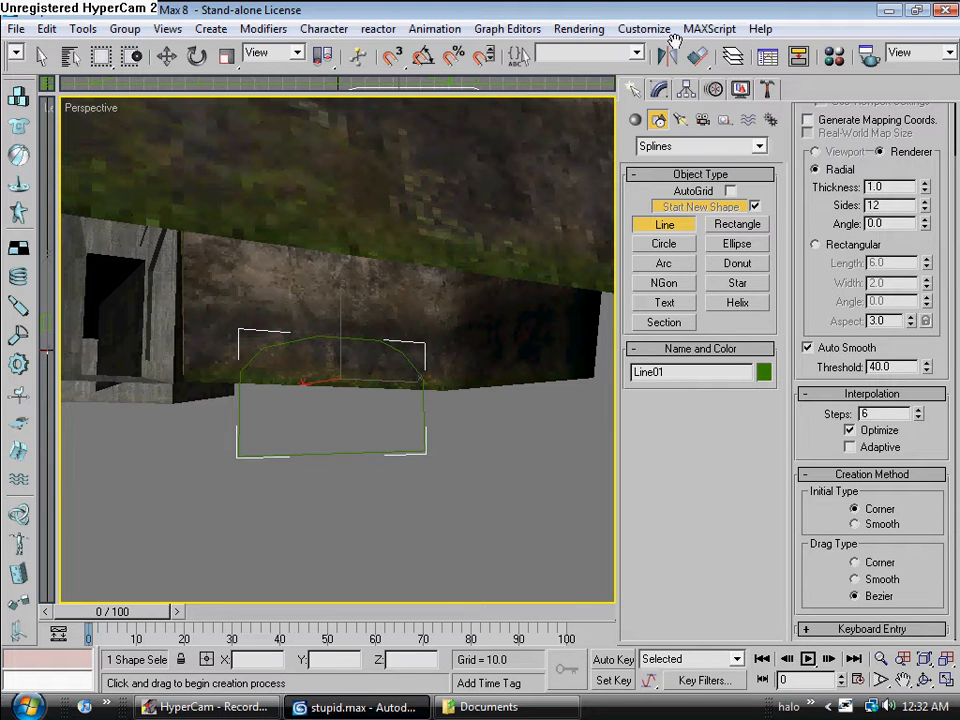
- Apply the Face Extrude modifier to the arch outline and convert the object to an Editable Mesh
left_click(659, 90)
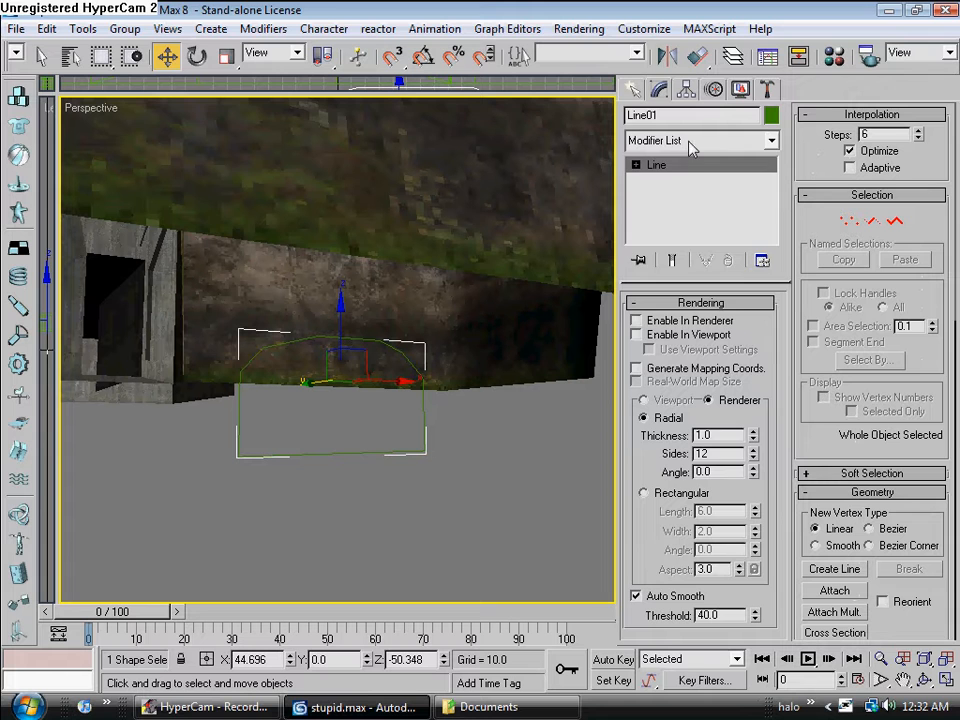
left_click(690, 141)
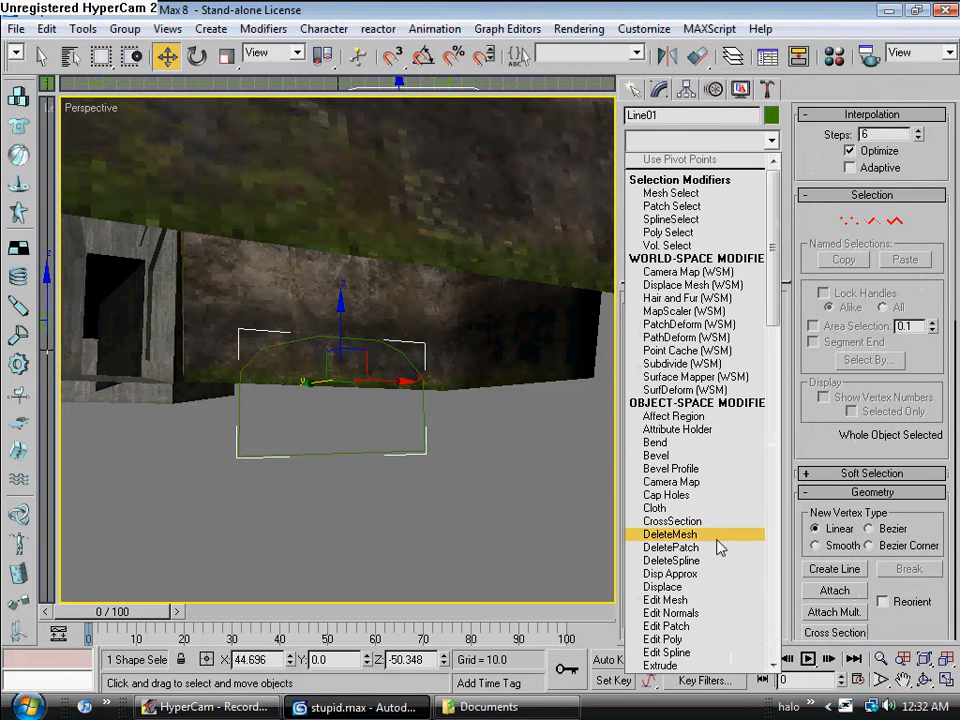
scroll(700, 624, "down", 1)
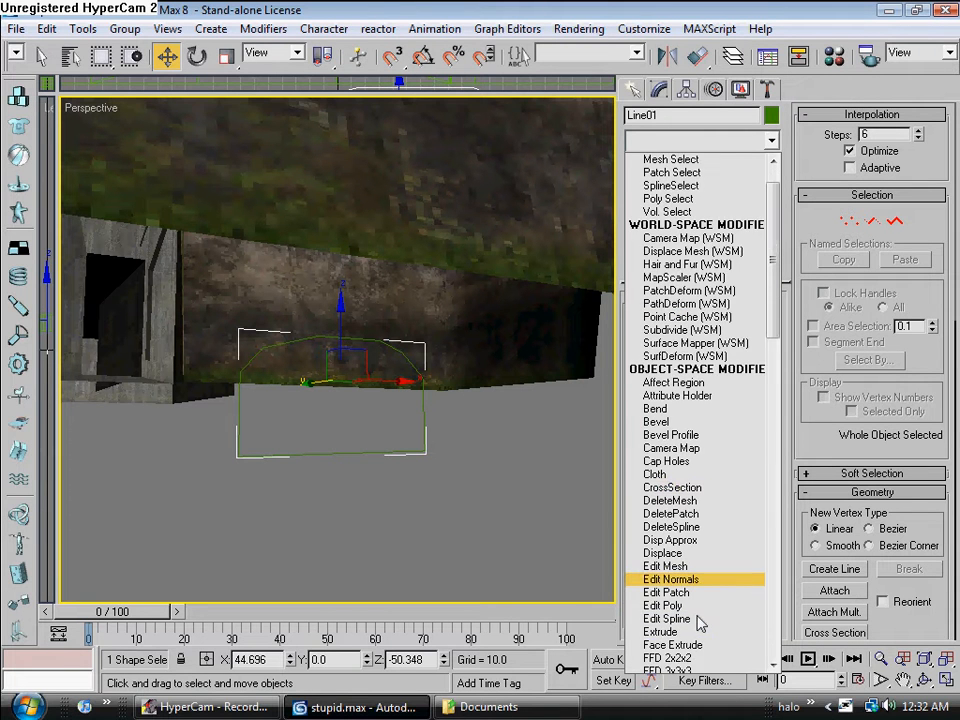
left_click(698, 645)
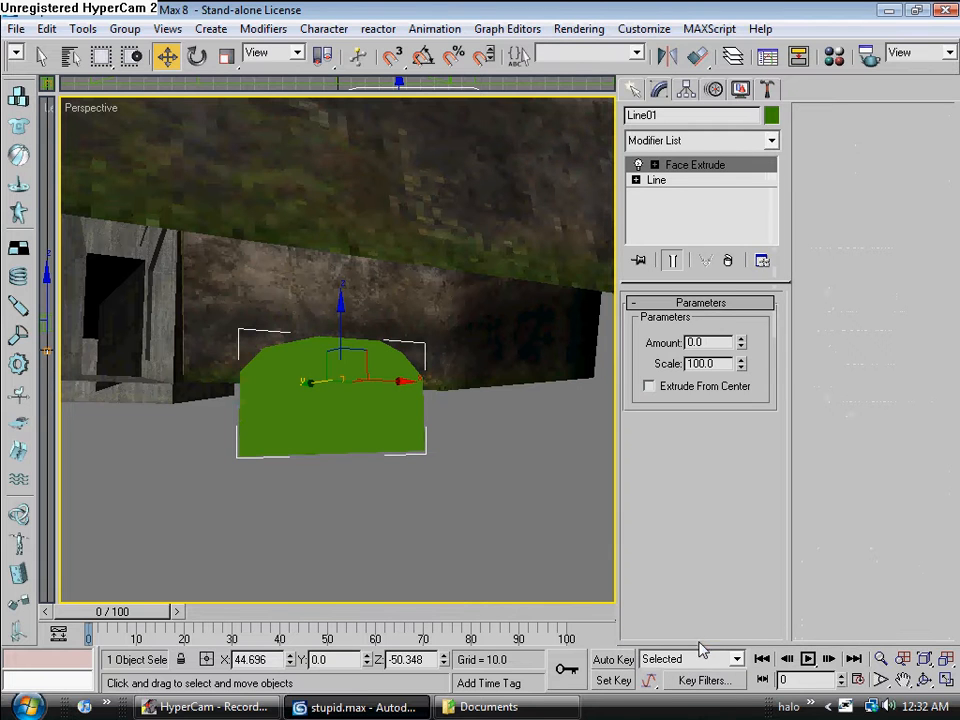
right_click(360, 383)
mouse_move(396, 540)
left_click(485, 540)
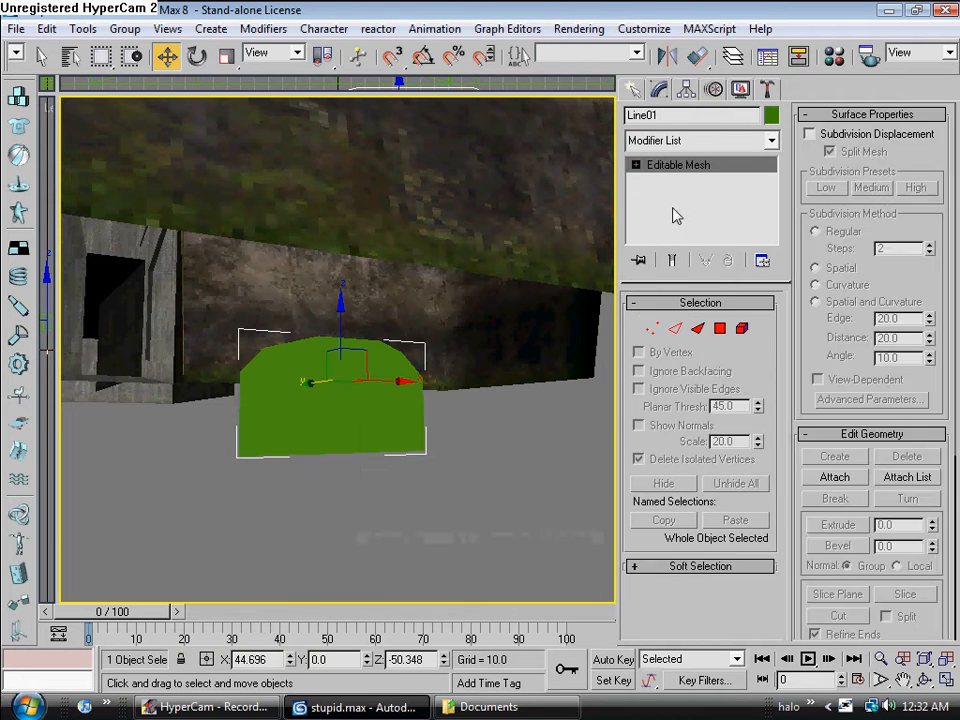
- Select the arch's whole face at polygon level and extrude it into a shallow arch-shaped block
left_click(720, 328)
left_click(325, 412)
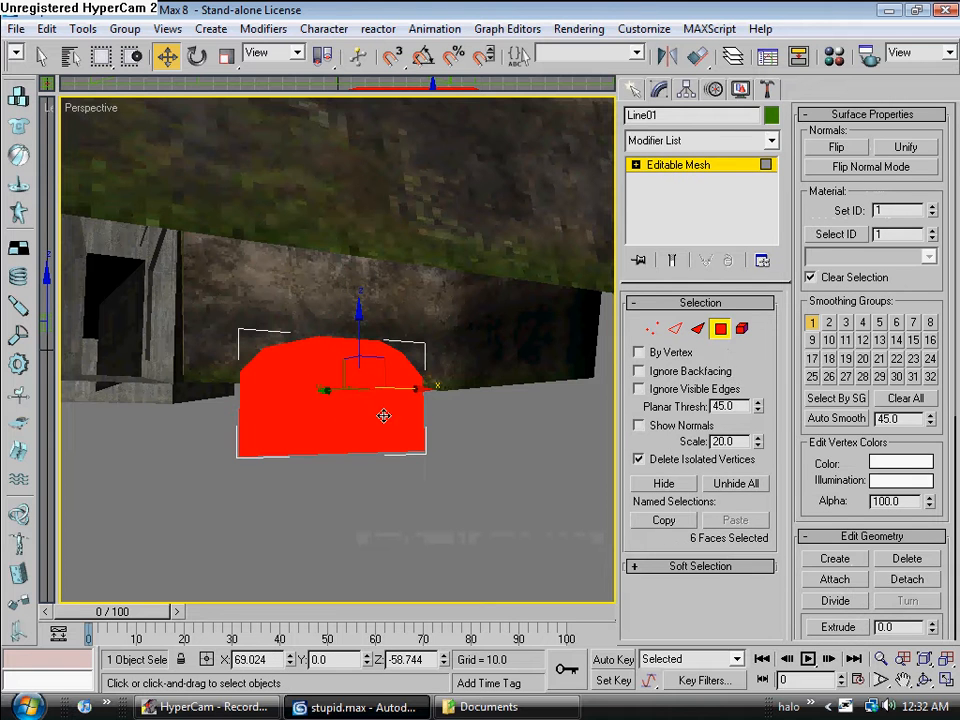
middle_click_drag(276, 412, 416, 410, "alt")
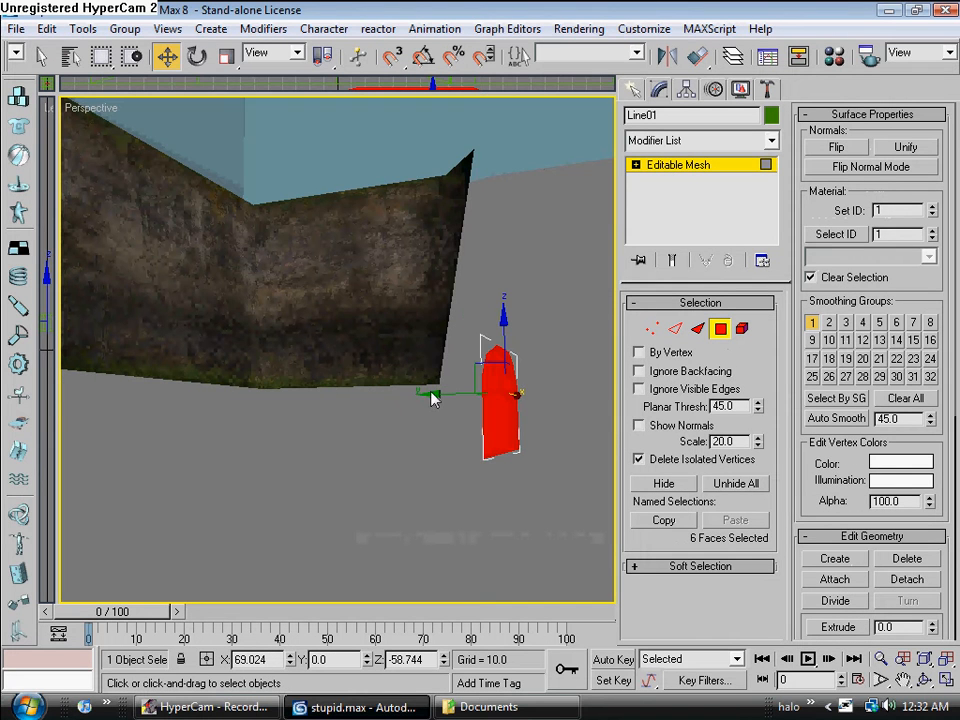
left_click_drag(431, 393, 720, 185)
right_click(500, 394)
left_click(838, 627)
middle_click_drag(442, 376, 529, 376, "alt")
middle_click_drag(408, 375, 391, 334, "alt")
scroll(448, 435, "down", 5)
scroll(391, 334, "up", 5)
scroll(364, 356, "down", 5)
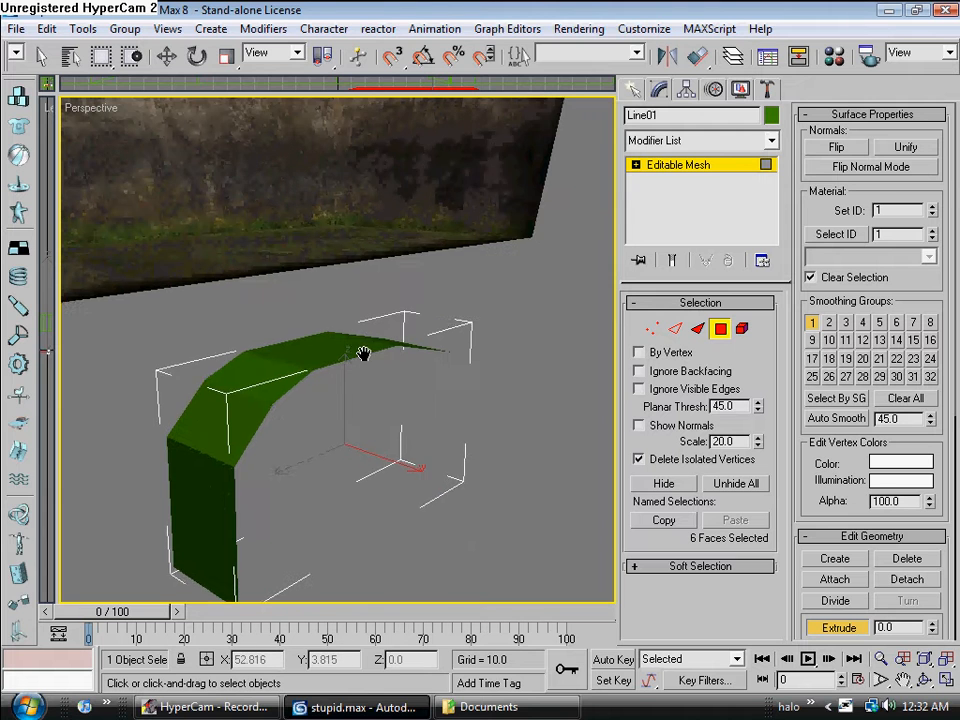
left_click(835, 558)
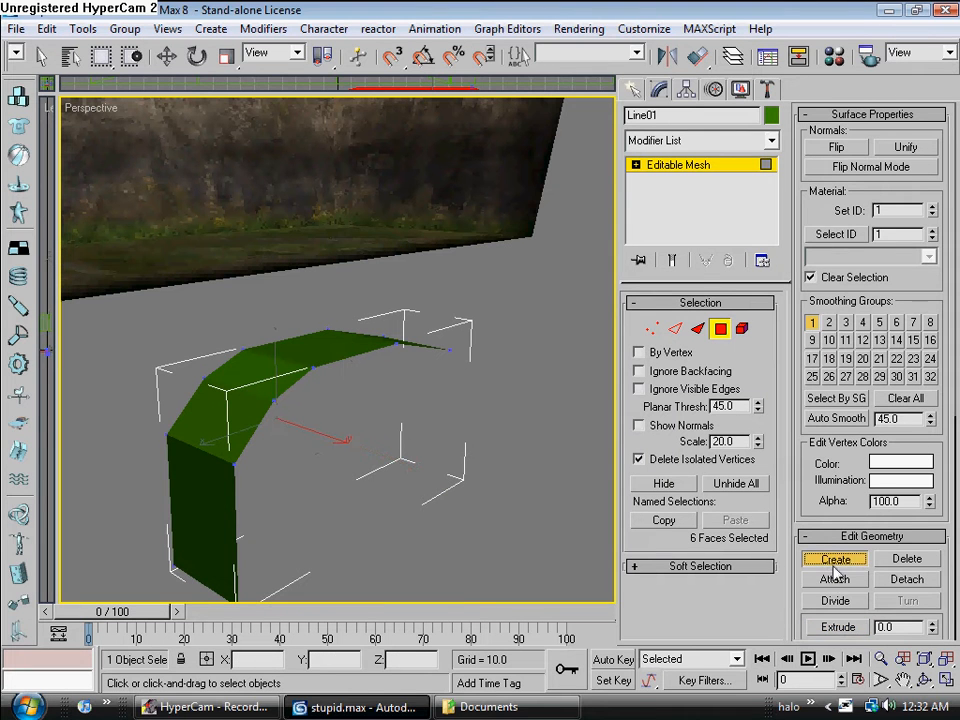
left_click(448, 350)
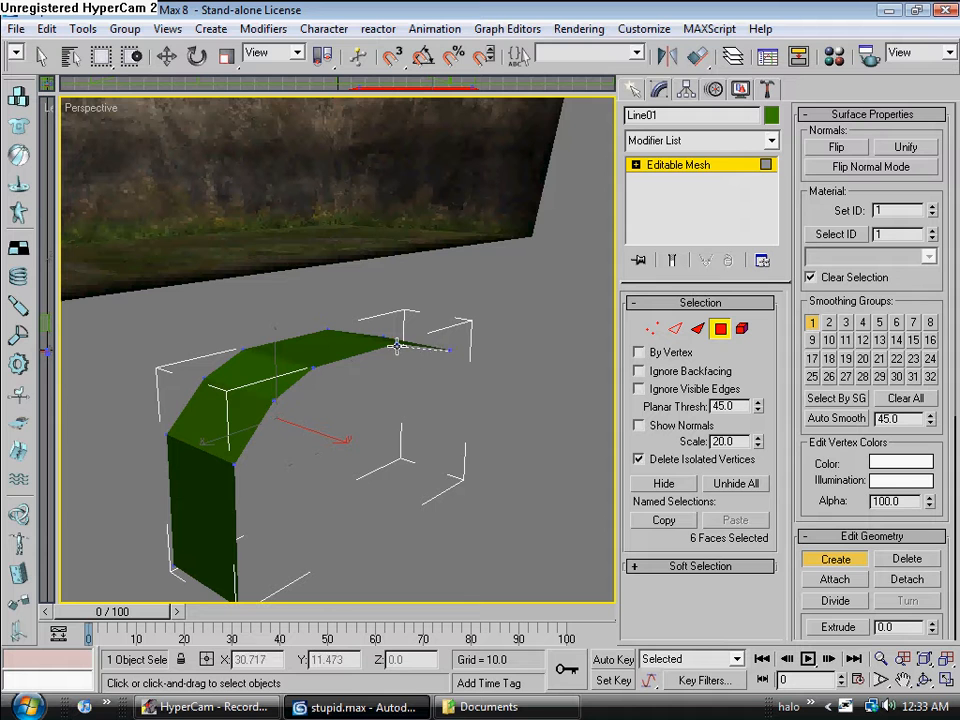
left_click(310, 370)
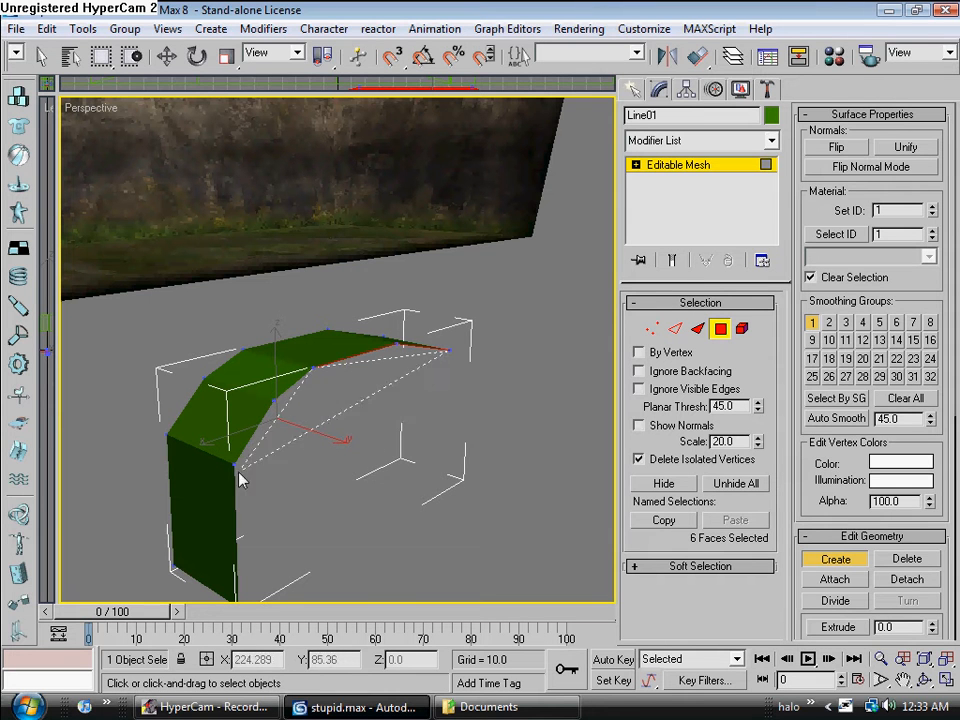
middle_click_drag(318, 450, 405, 444, "alt")
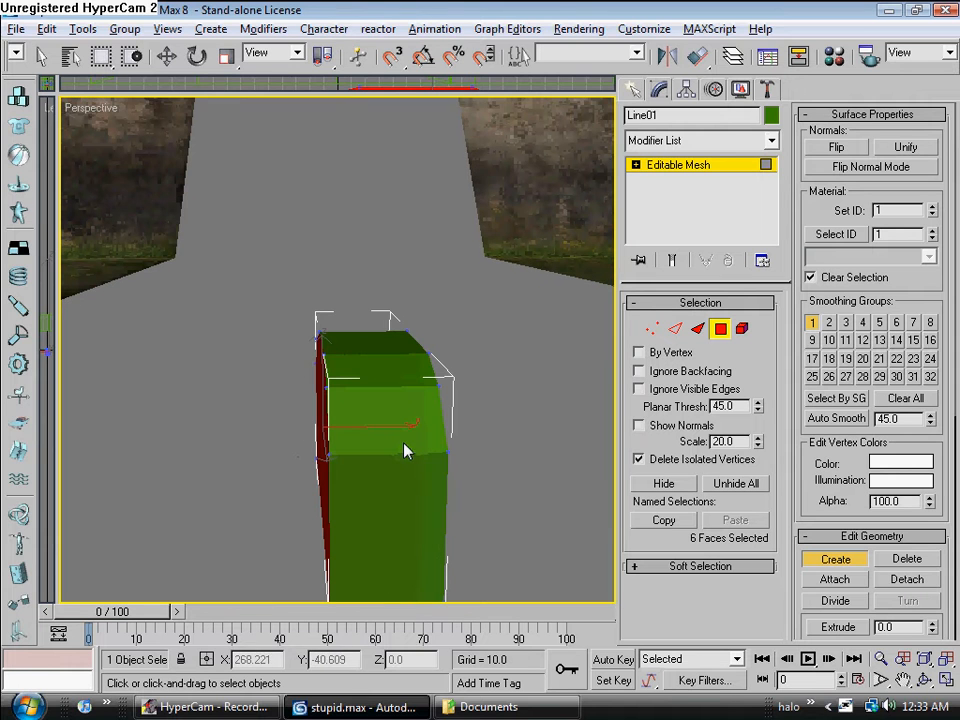
left_click(838, 627)
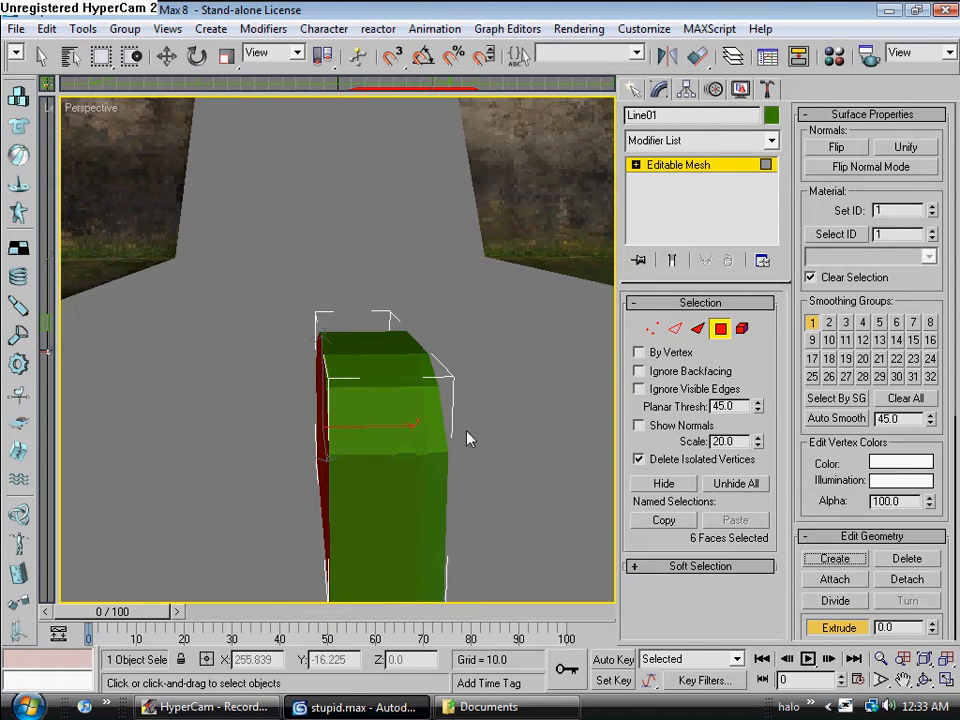
left_click(556, 401)
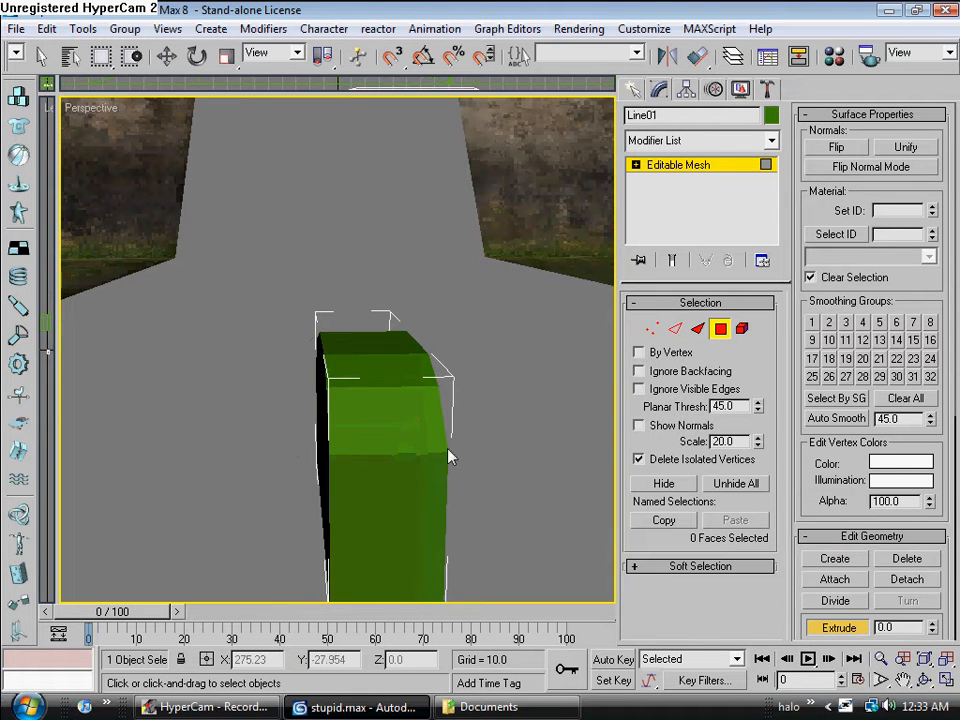
- Move the whole arch block up and along Y to the foot of the rock wall, at about Y -248 and Z 91
left_click(720, 329)
left_click(168, 57)
left_click_drag(415, 332, 398, 120)
middle_click_drag(270, 310, 245, 294, "alt")
scroll(354, 323, "down", 5)
left_click_drag(446, 285, 229, 266)
middle_click_drag(204, 298, 344, 288, "alt")
middle_click_drag(285, 300, 366, 300, "alt")
left_click_drag(393, 294, 343, 286)
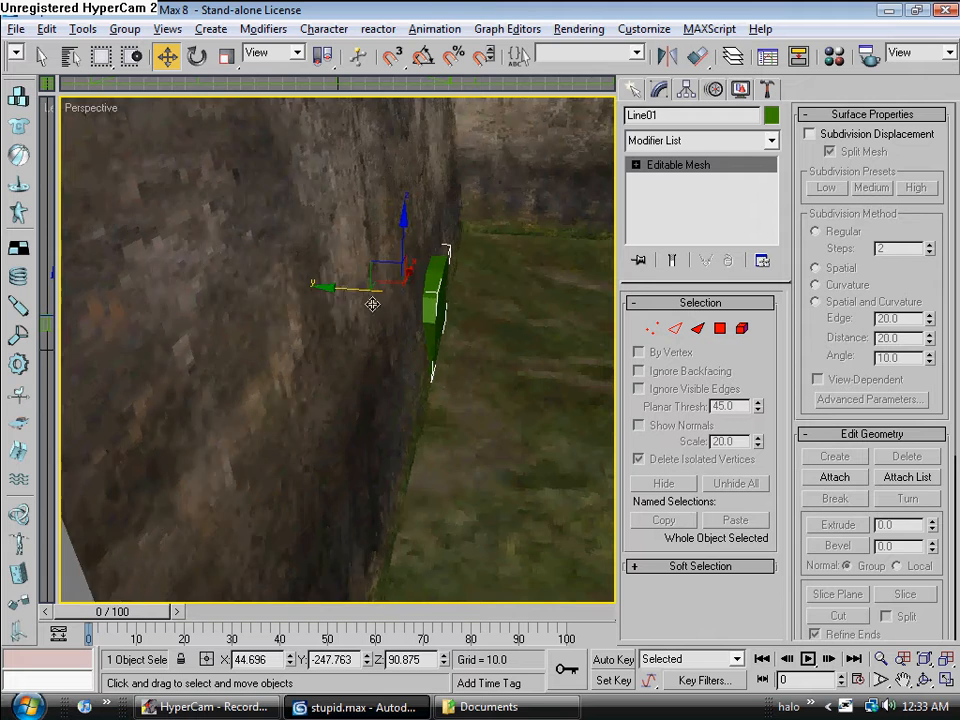
- Select the block's exposed arch-shaped end polygon and move it out along Y to about -584, lengthening the block
middle_click_drag(385, 304, 363, 302, "alt")
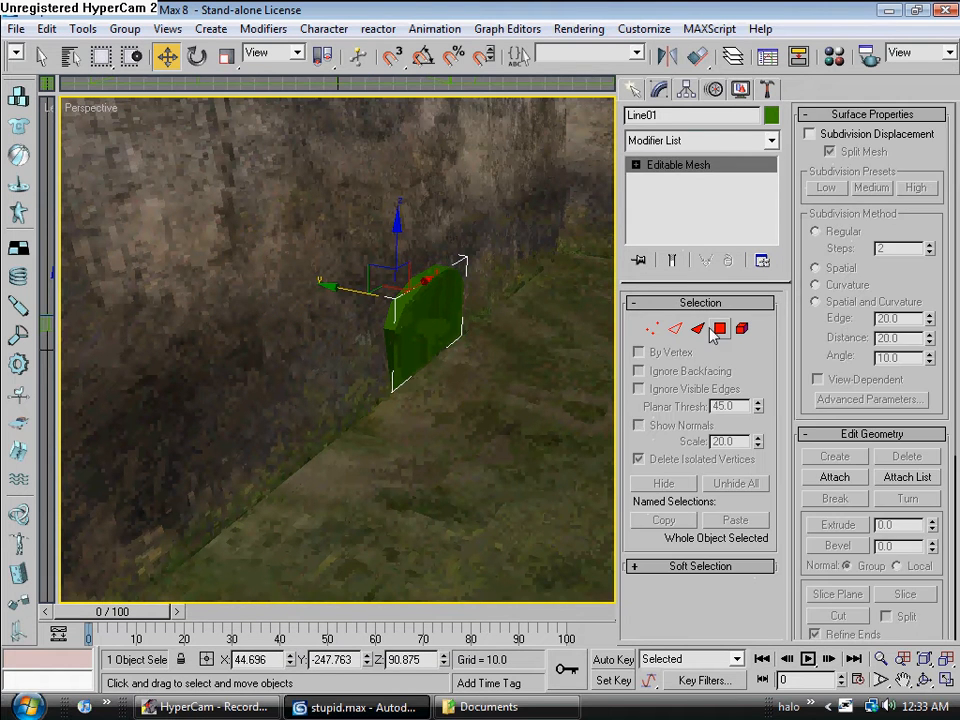
left_click(717, 330)
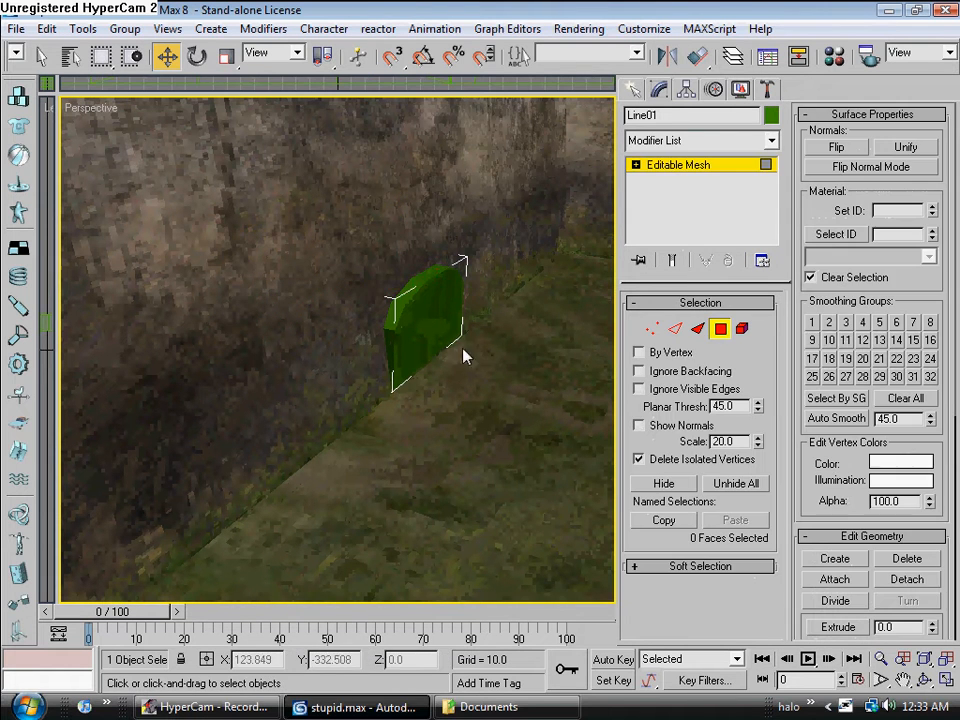
left_click(431, 334)
left_click_drag(383, 298, 549, 336)
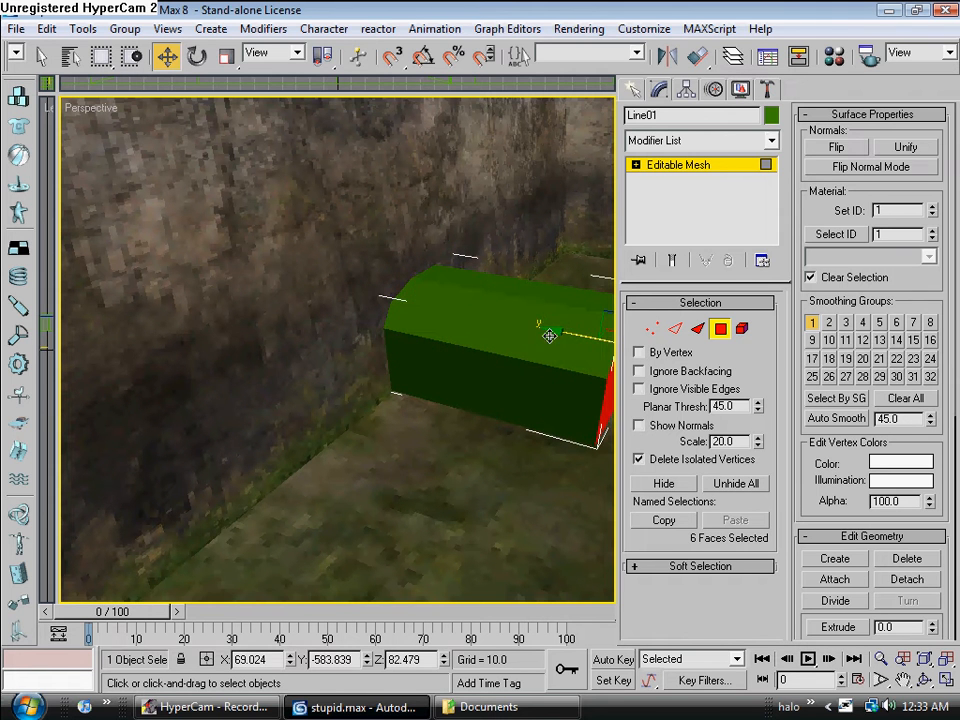
- Leave polygon level and move the whole arch block along Y into the rock wall, to about Y 20
left_click(720, 329)
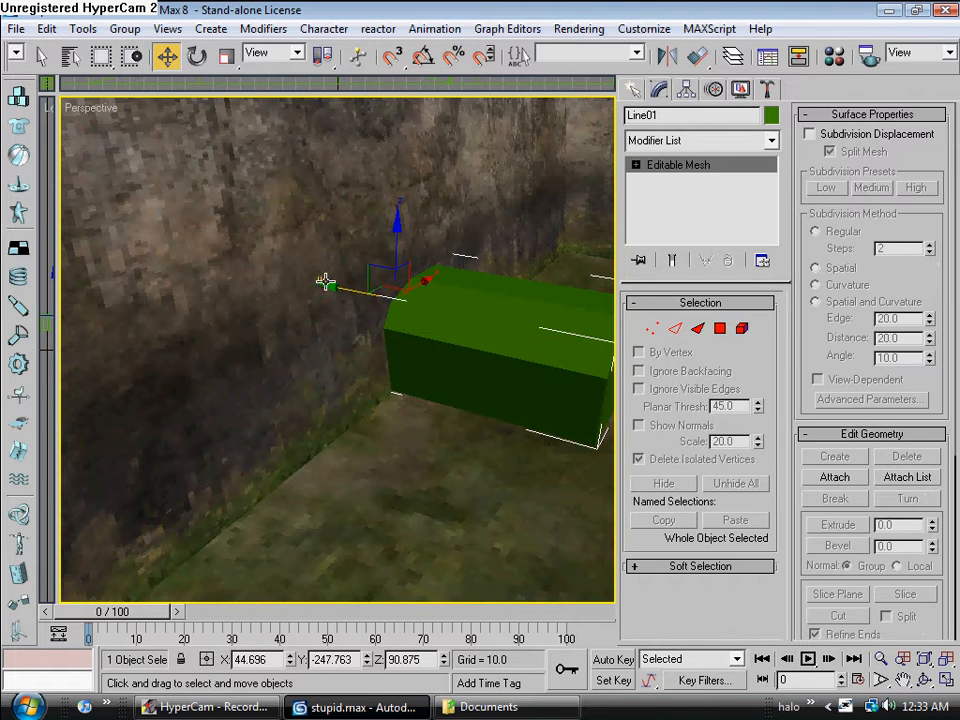
left_click_drag(335, 289, 279, 253)
mouse_move(279, 253)
middle_mouse_down("alt")
mouse_move(317, 251)
mouse_move(287, 253)
middle_mouse_up("alt")
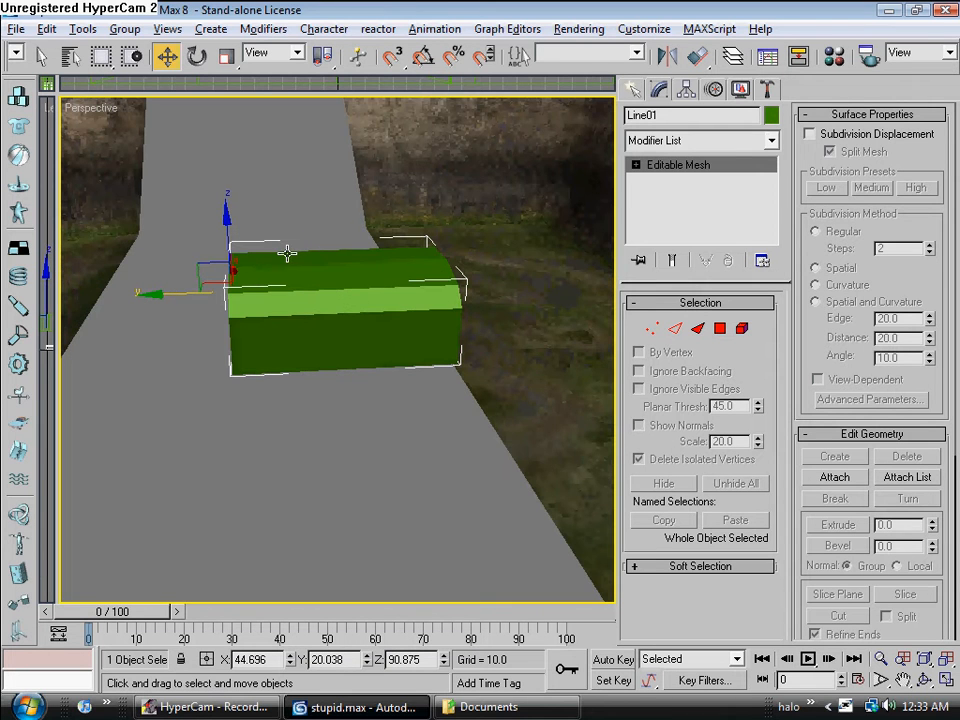
- Select the eight vertices at the block's far end and move them along Y to about 280, lengthening the block
left_click(651, 328)
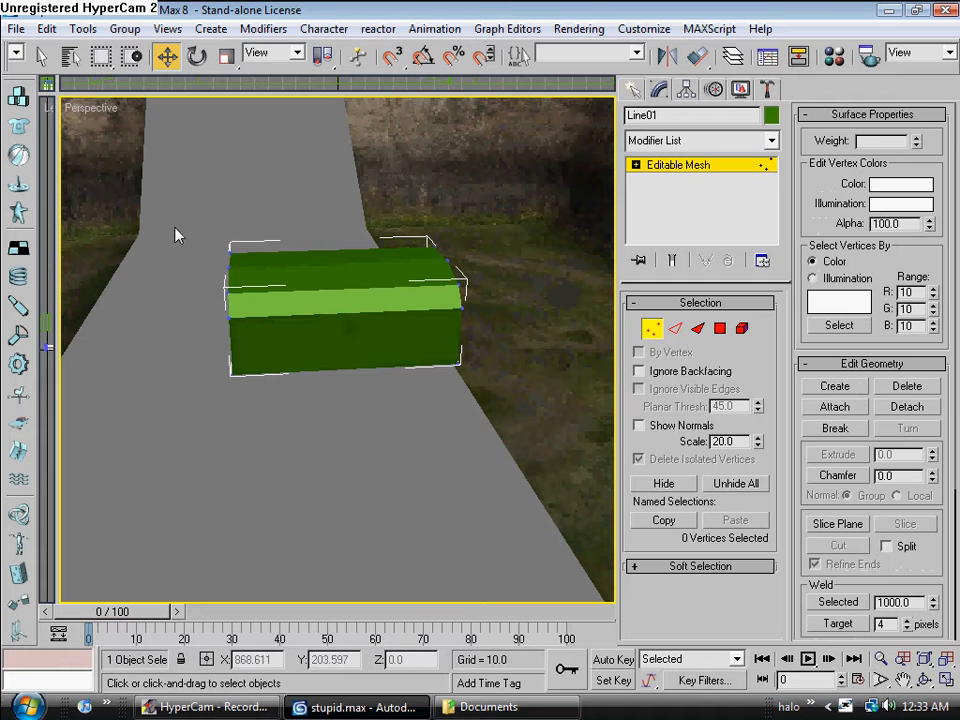
left_click_drag(182, 224, 280, 397)
middle_click_drag(214, 334, 373, 318)
left_click_drag(356, 296, 191, 295)
middle_click_drag(388, 319, 512, 358, "alt")
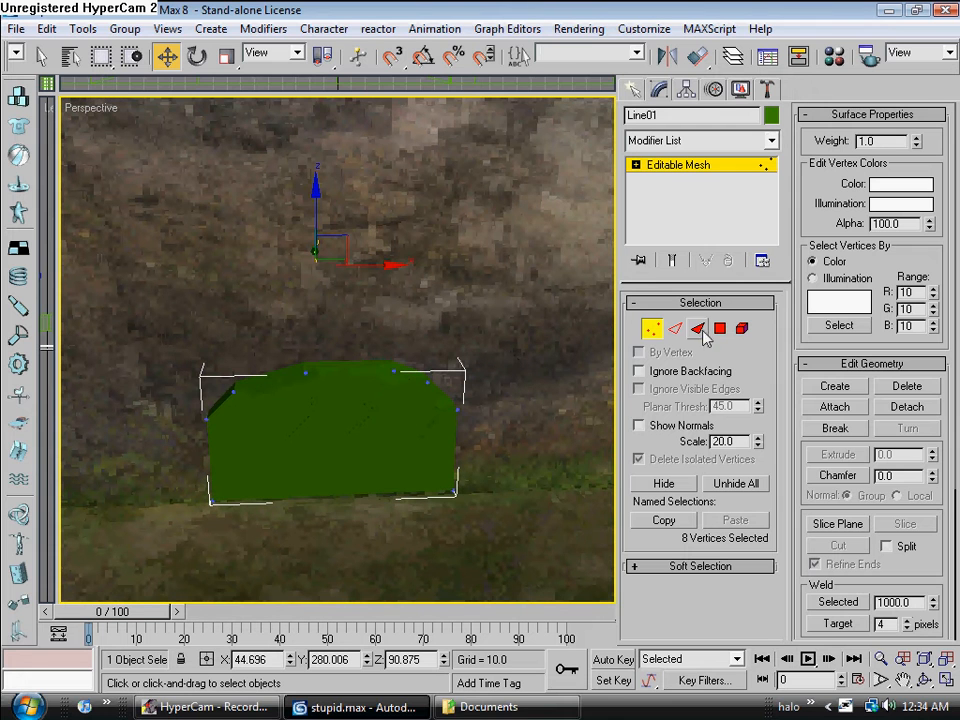
left_click(540, 336)
left_click(651, 330)
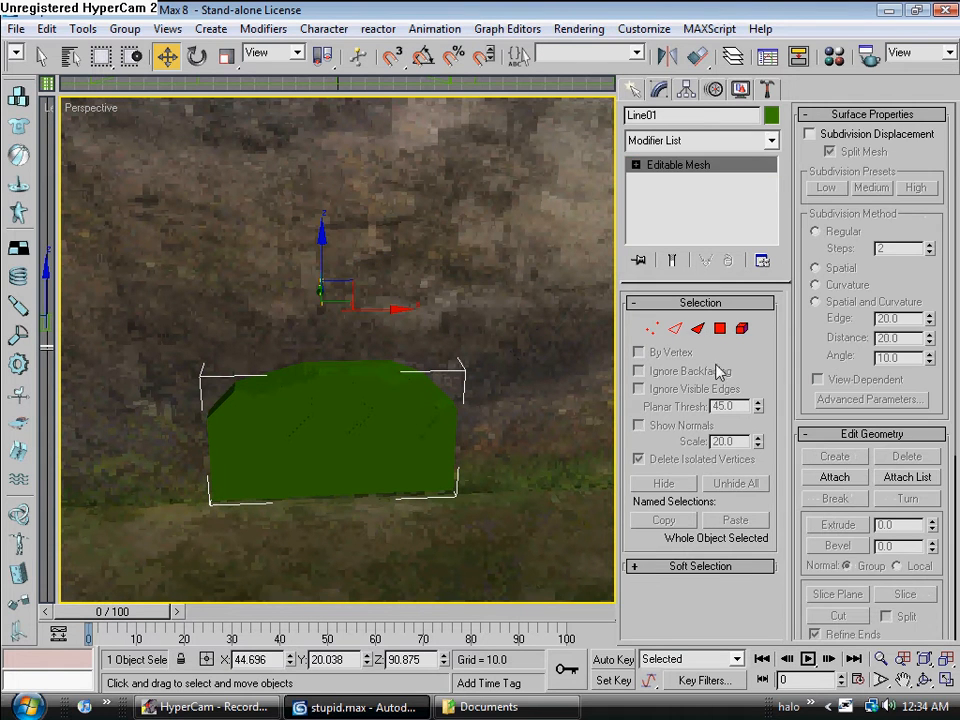
- Show edged faces and open the level mesh at polygon level with Ignore Backfacing enabled
left_click(476, 349)
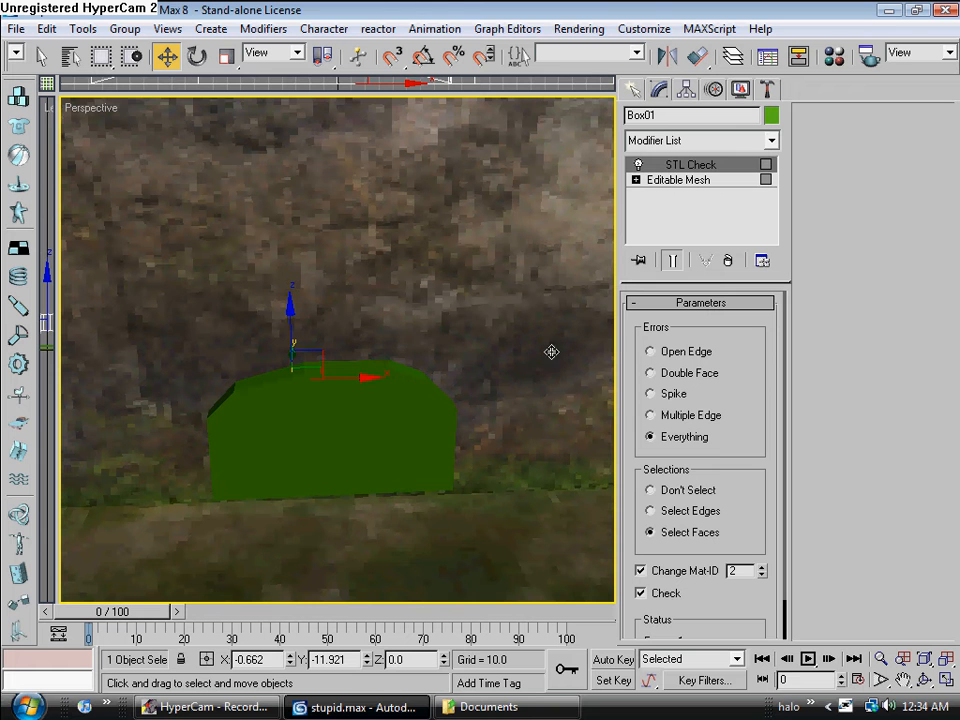
key("F4")
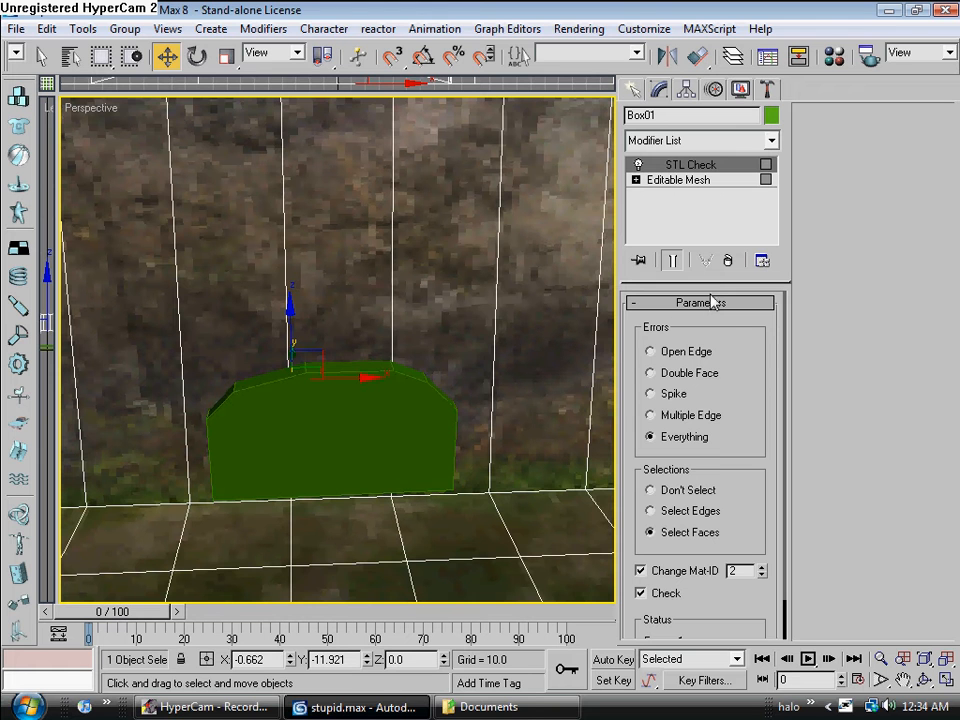
left_click(691, 181)
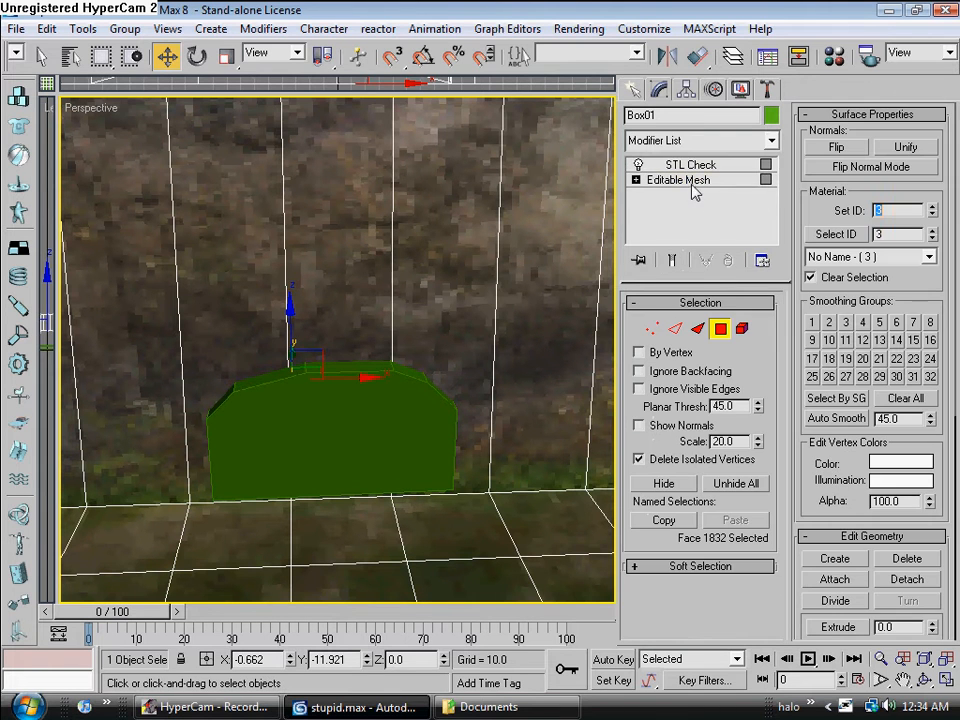
left_click(403, 327)
left_click(326, 321, "ctrl")
left_click(658, 373)
- Select the three adjoining rock-wall panels behind the arch block's near end and delete them
left_click(244, 302)
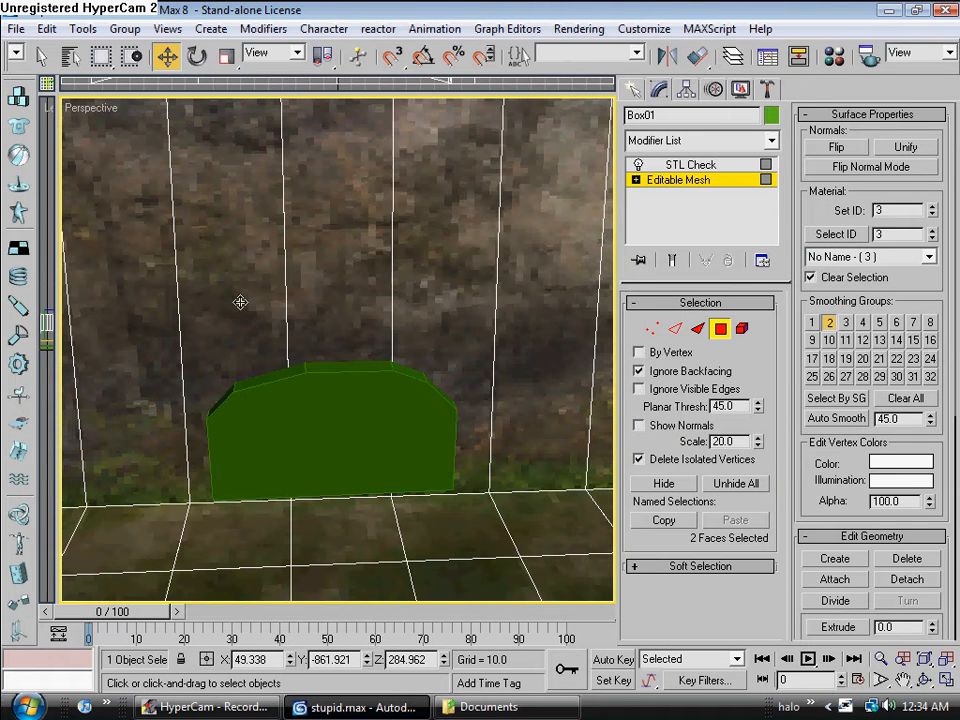
middle_click_drag(240, 302, 289, 334, "alt")
left_click(332, 332)
left_click(392, 302, "ctrl")
left_click(457, 287, "ctrl")
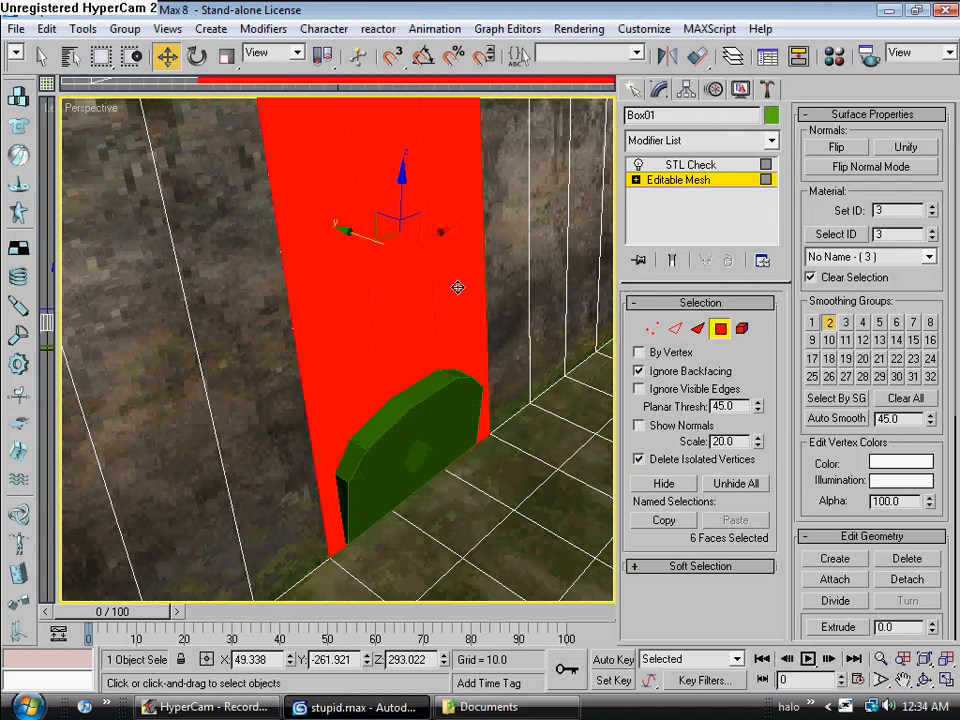
key("Delete")
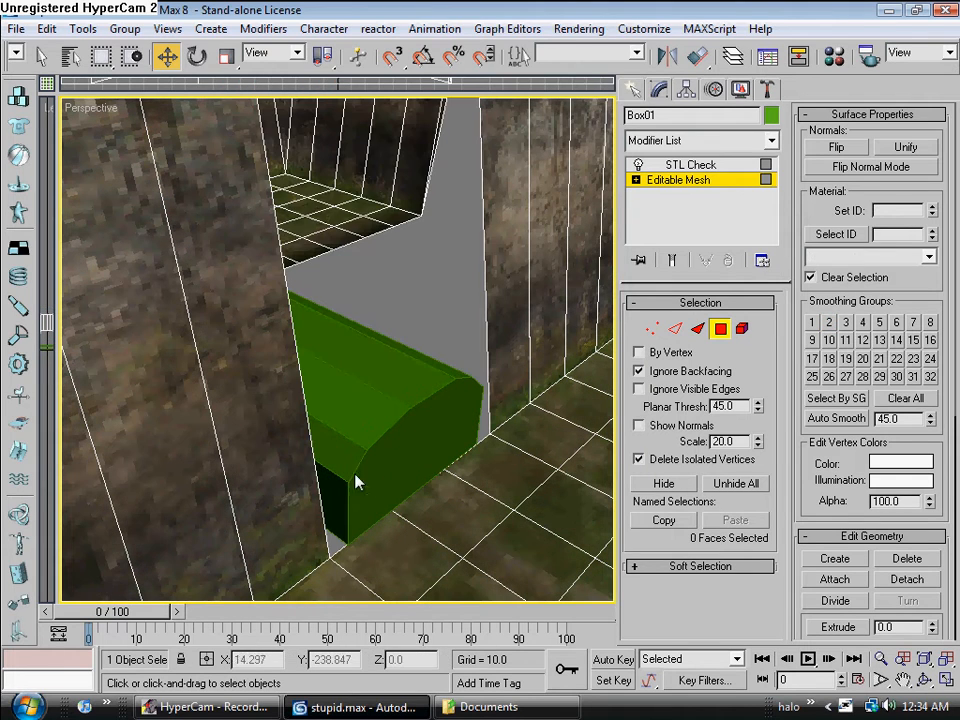
- Weld the three floor-edge vertices along the opening's base and move the merged vertex along X just past the arch's bottom corner
middle_click_drag(335, 472, 310, 440, "alt")
key("1")
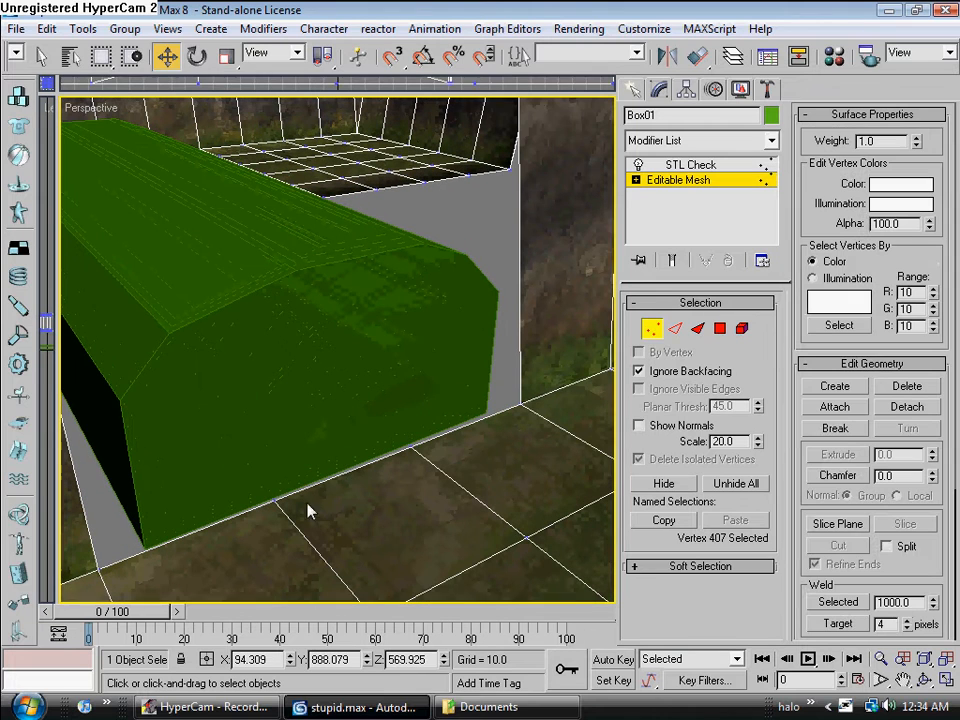
left_click(273, 490)
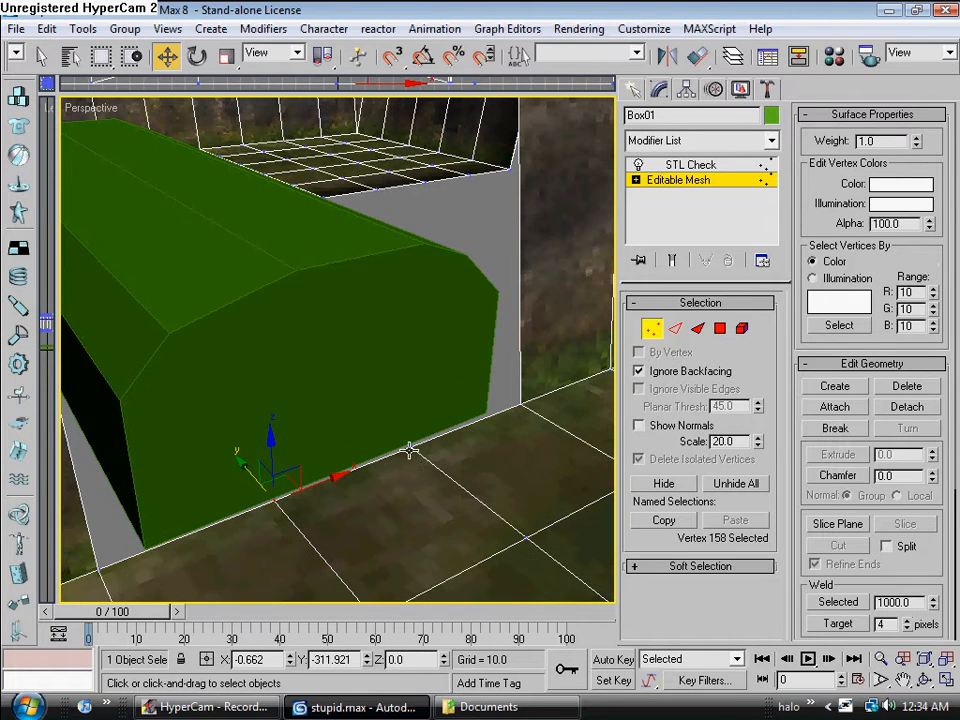
left_click_drag(413, 460, 512, 420)
left_click(522, 408, "ctrl")
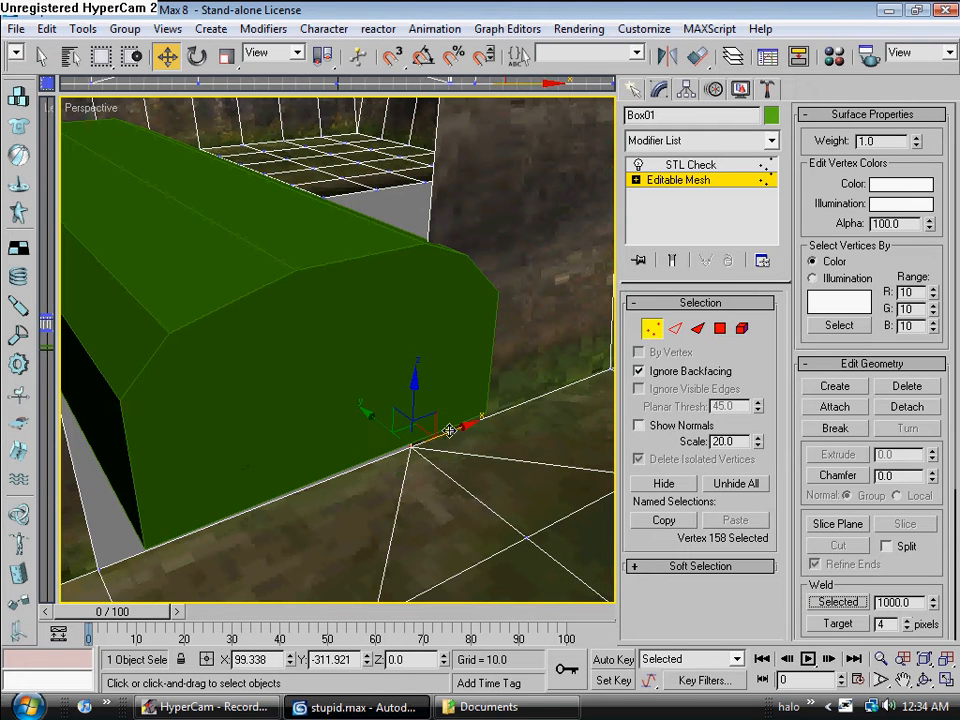
left_click_drag(454, 427, 561, 384)
- Weld the three vertices on the upper edge of the wall opening and move the merged vertex along X to about 153.7
middle_click_drag(388, 428, 425, 590)
middle_click_drag(356, 360, 374, 568)
middle_click_drag(270, 327, 244, 376, "alt")
scroll(308, 353, "down", 2)
middle_click_drag(367, 438, 370, 440)
left_click(380, 448)
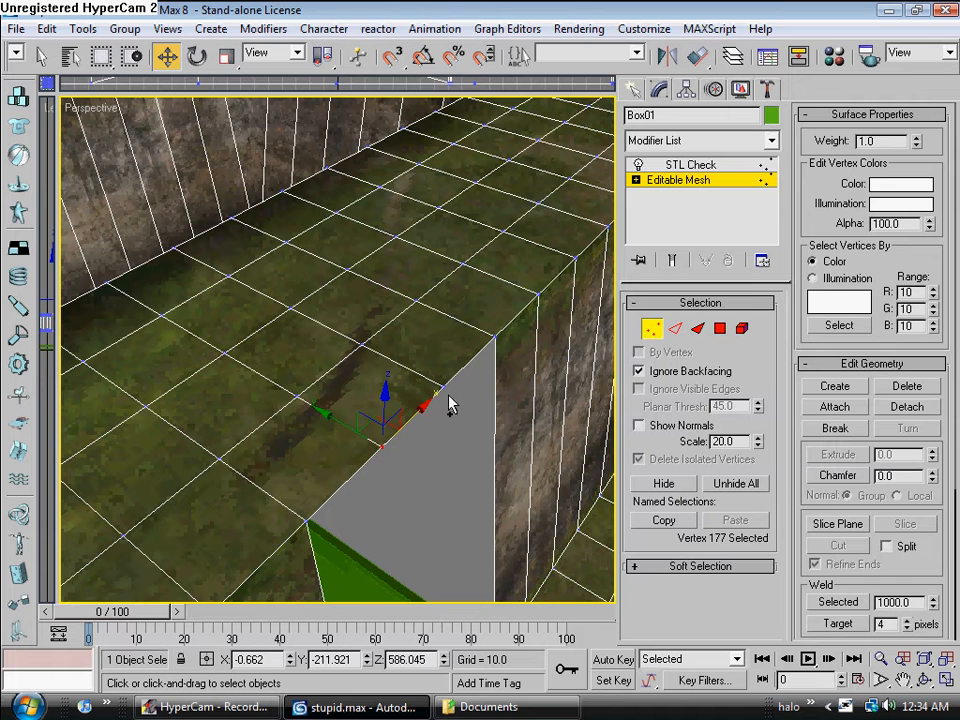
left_click(494, 338, "ctrl")
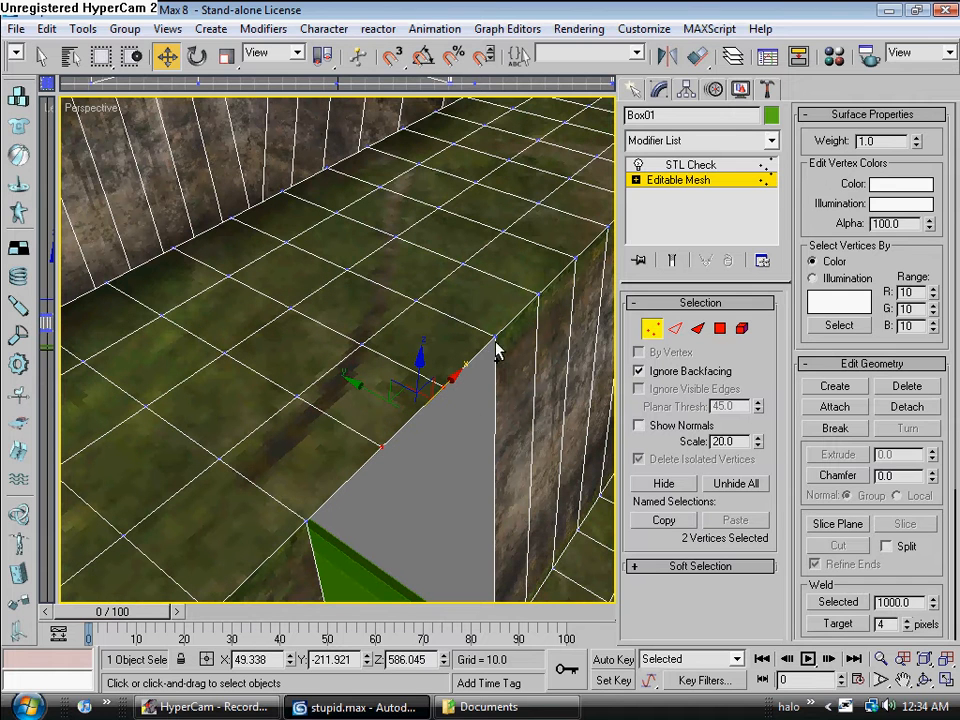
left_click(491, 338, "ctrl")
left_click(838, 603)
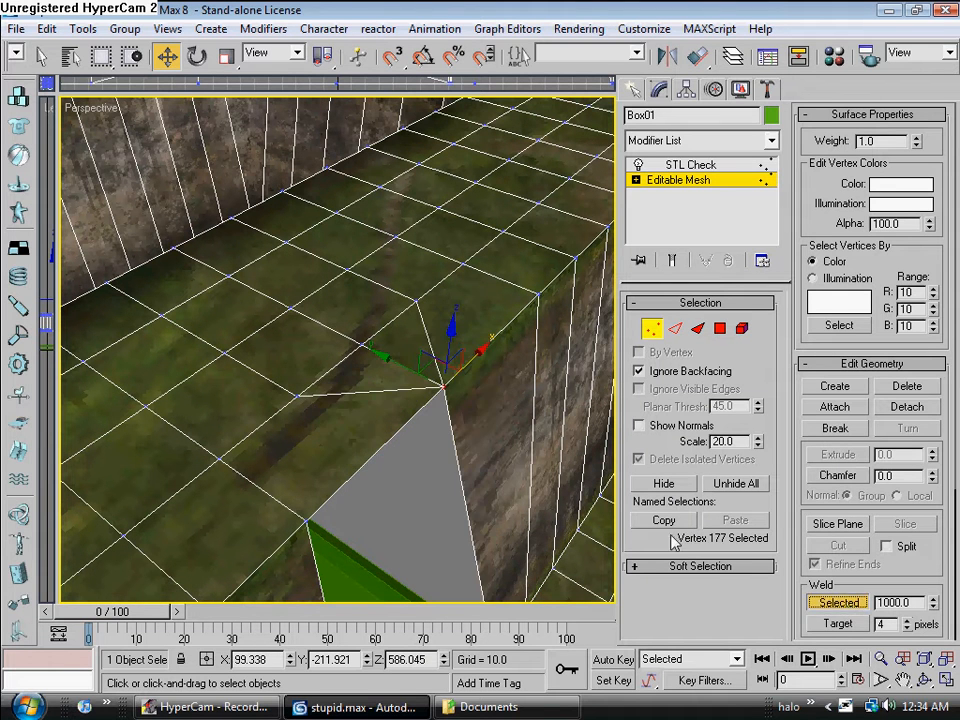
left_click_drag(477, 356, 507, 378)
- Attach the arch block to the level mesh
middle_click_drag(433, 453, 281, 395, "alt")
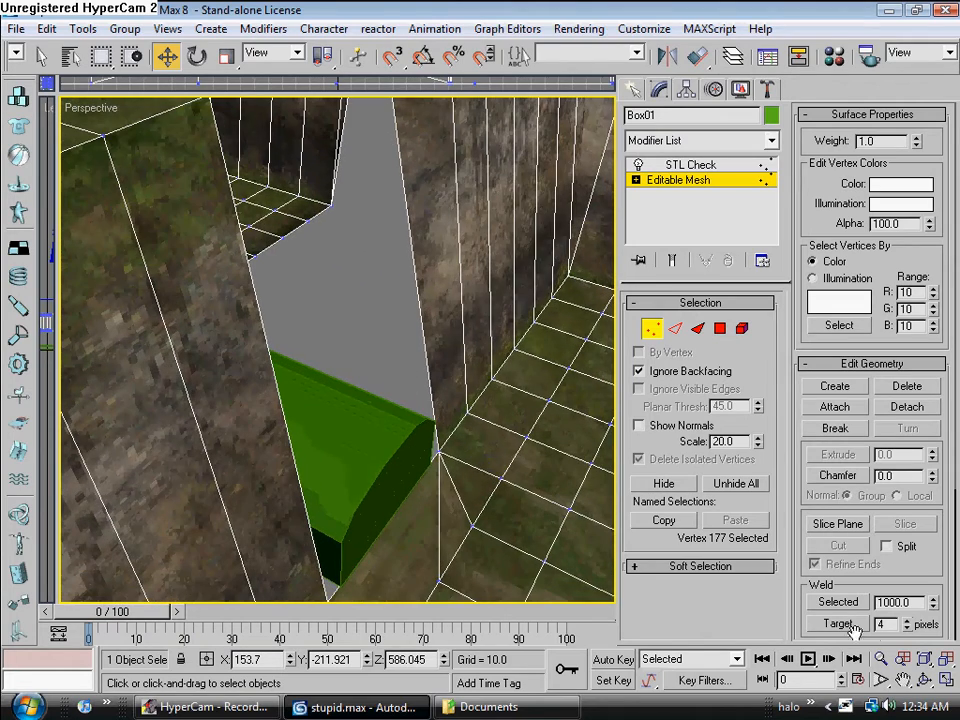
left_click(835, 407)
left_click(420, 482)
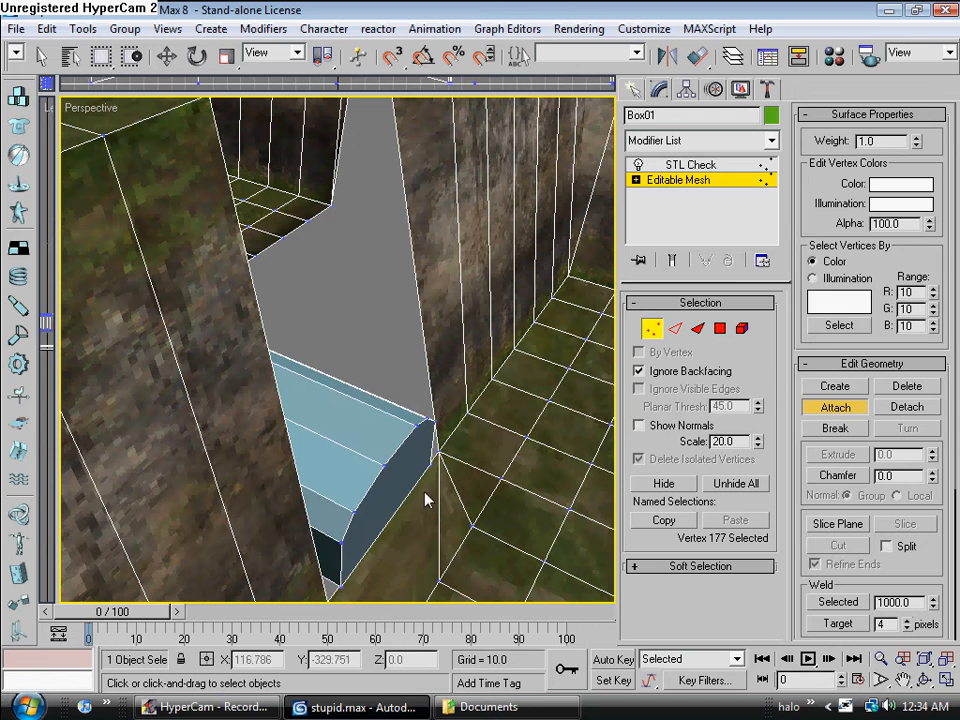
- Create a wall polygon that follows the arch outline and the opening's floor and upper corners, and flip its normals
left_click(720, 329)
left_click(838, 561)
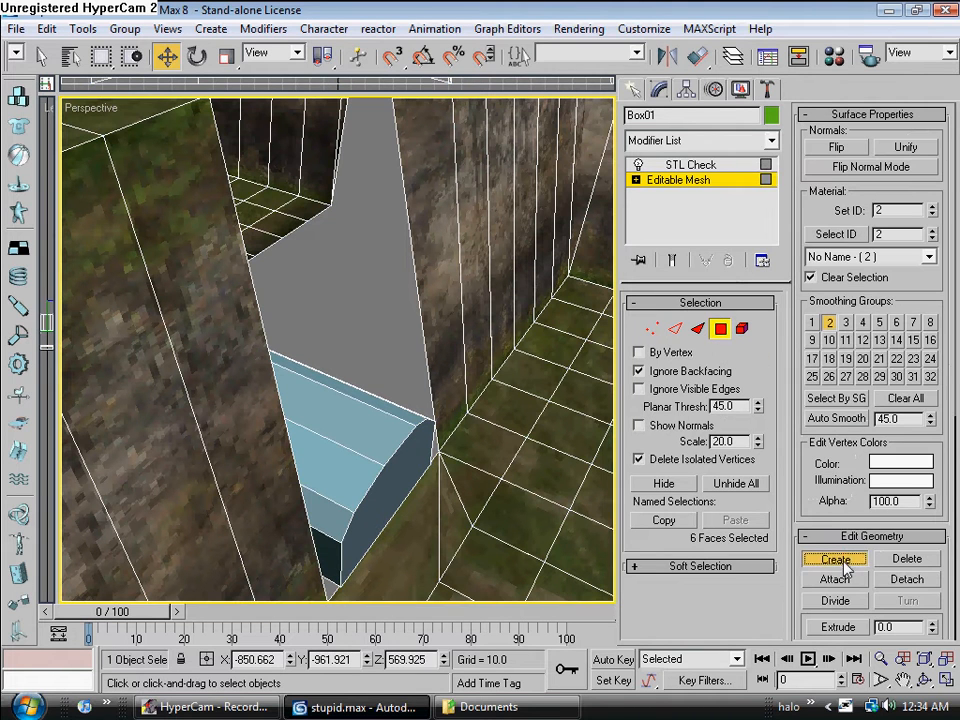
middle_click_drag(411, 497, 371, 539, "alt")
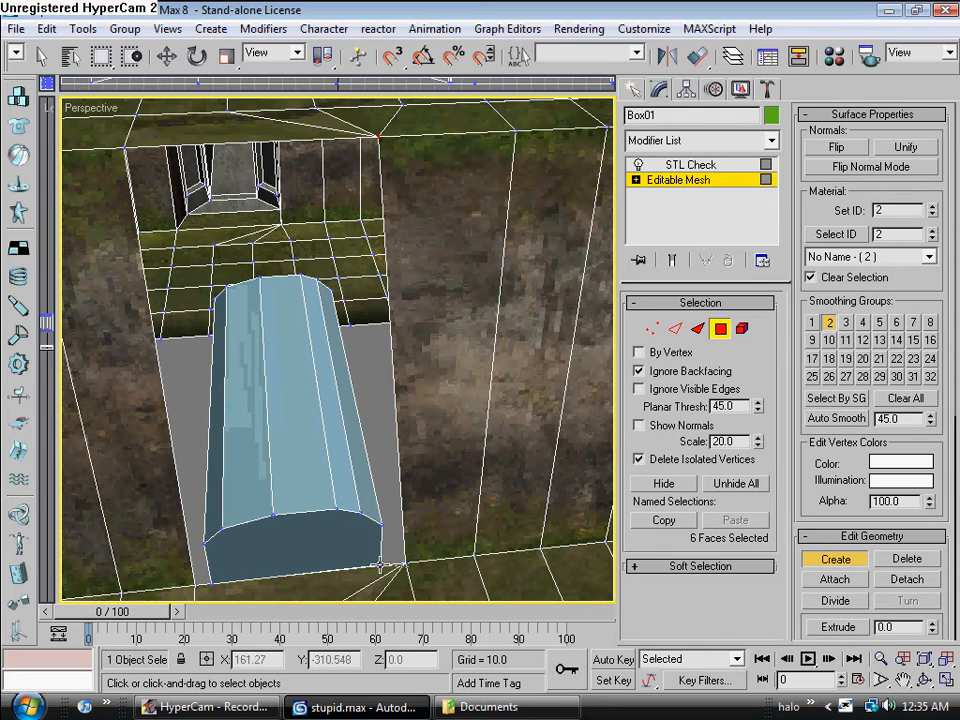
left_click(382, 522)
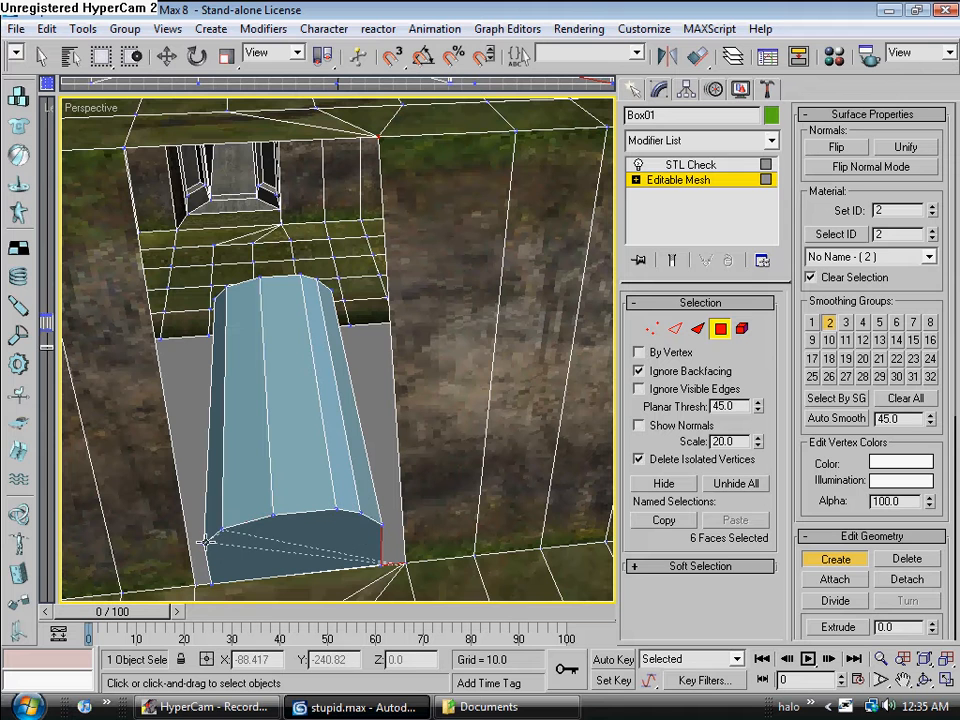
left_click(197, 582)
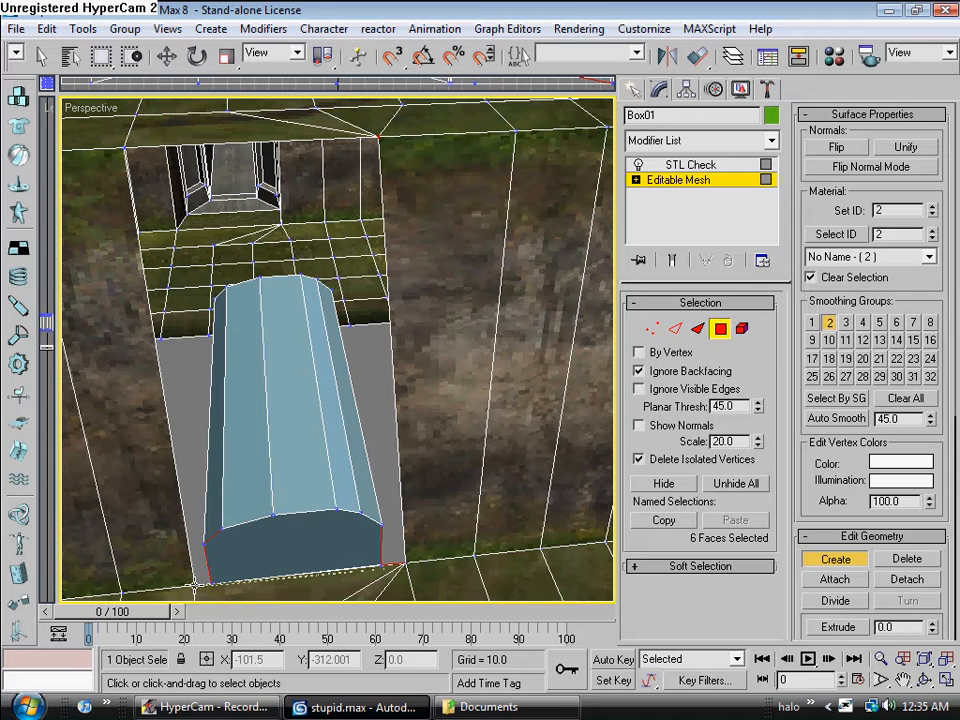
left_click(120, 147)
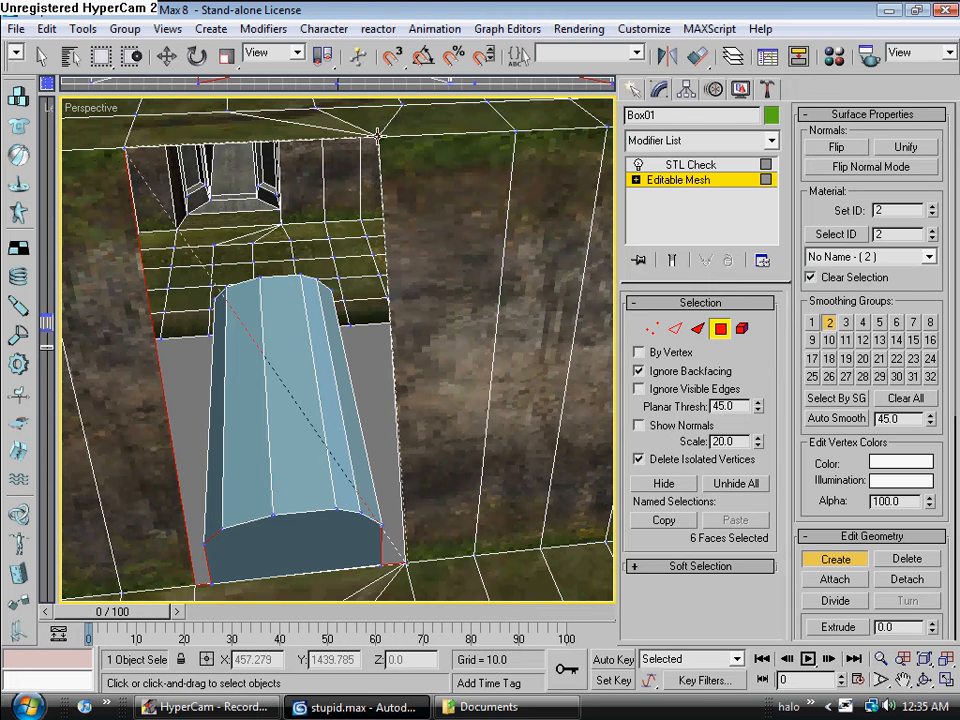
double_click(405, 565)
middle_click_drag(233, 512, 290, 505, "alt")
left_click(836, 148)
middle_click_drag(343, 261, 363, 280, "alt")
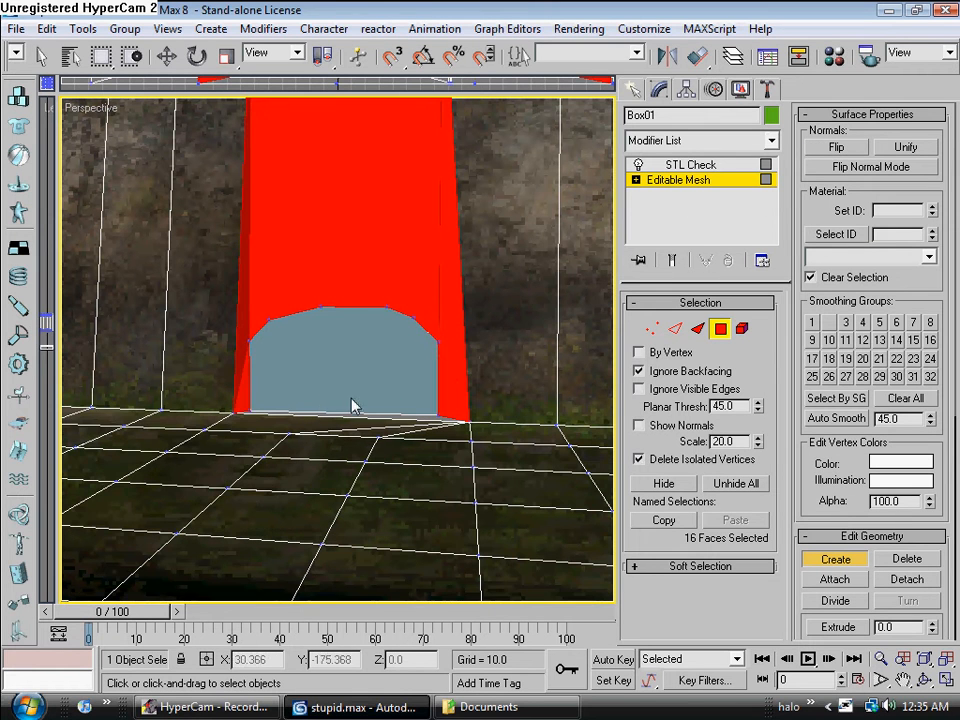
- Create a narrow polygon closing the gap between the arch's base and the floor edge
middle_click_drag(271, 445, 407, 486)
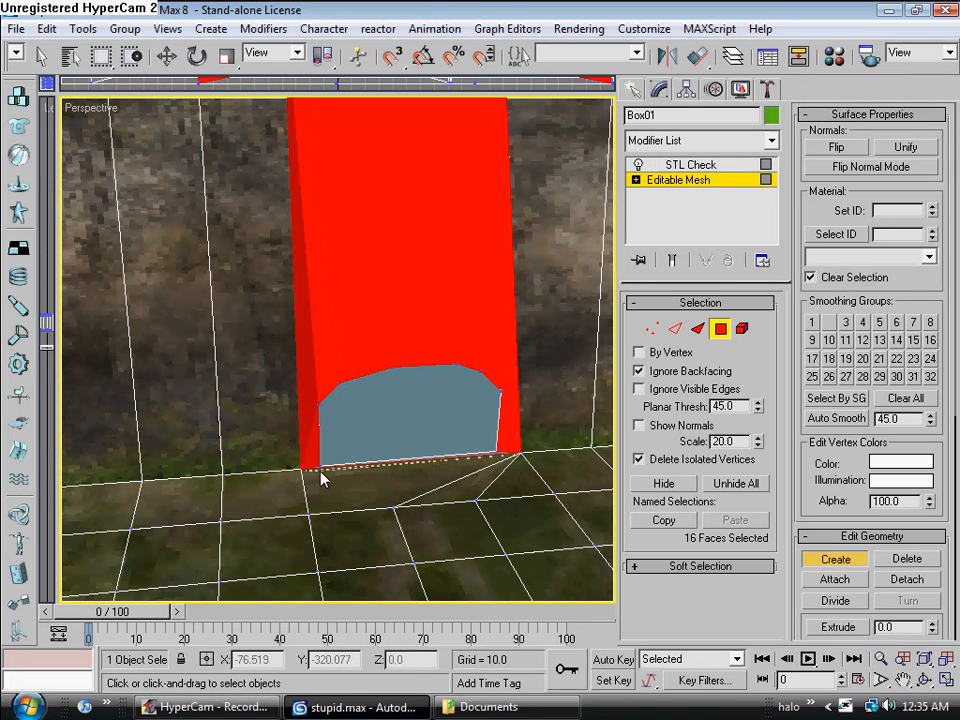
left_click(519, 455, "ctrl")
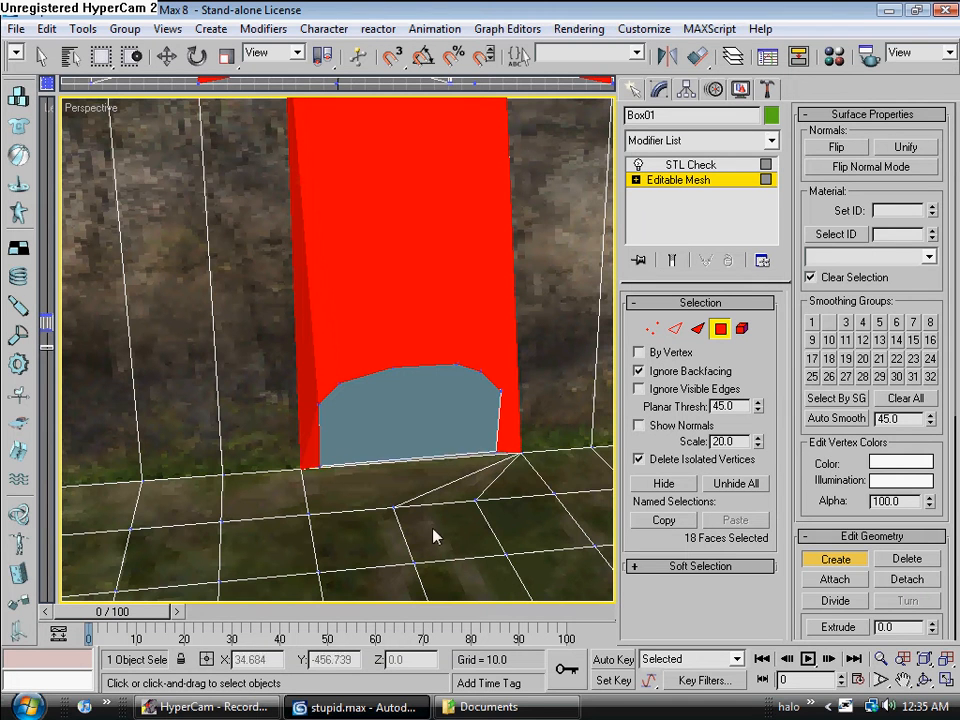
scroll(375, 440, "up", 5)
left_click(836, 560)
- Deselect the large wall faces around the arch and flip the normals of the faces still selected
left_click(381, 192, "alt")
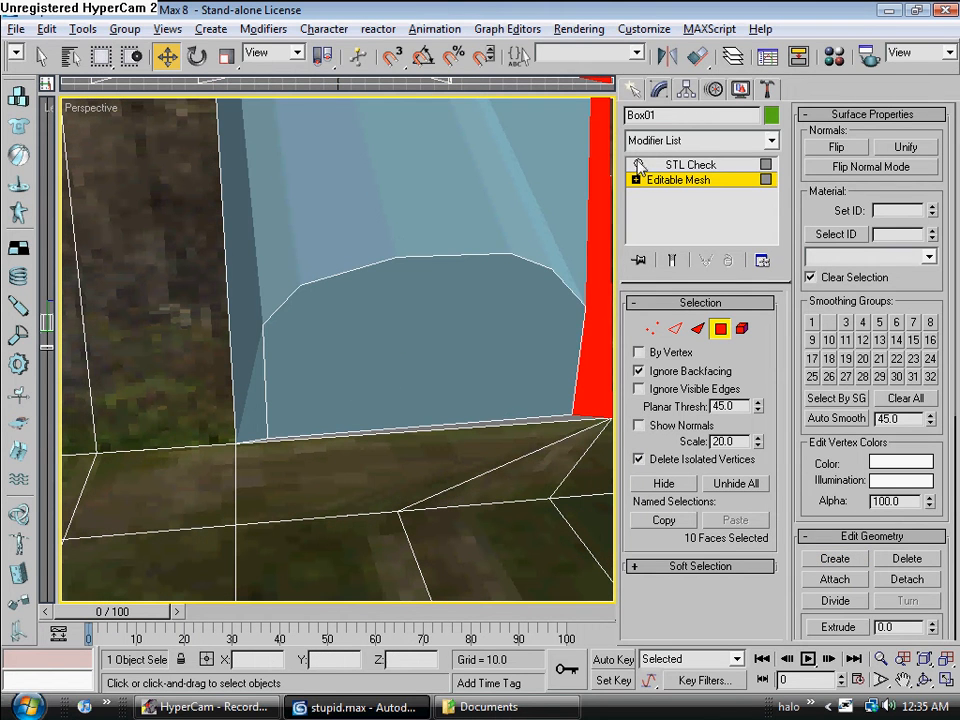
left_click(601, 300, "alt")
left_click(818, 148)
middle_click_drag(300, 285, 242, 343, "alt")
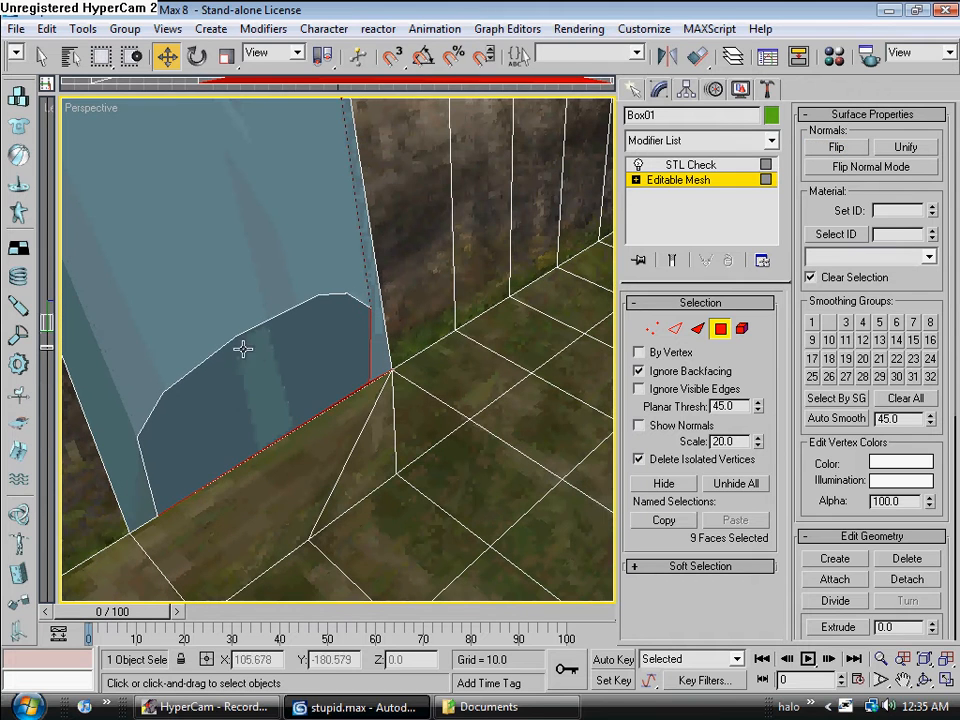
- Select the thin wall triangle beside the arch's upright edge and flip its normal
left_click(360, 272, "ctrl")
left_click(264, 274, "ctrl")
middle_click_drag(264, 274, 165, 386)
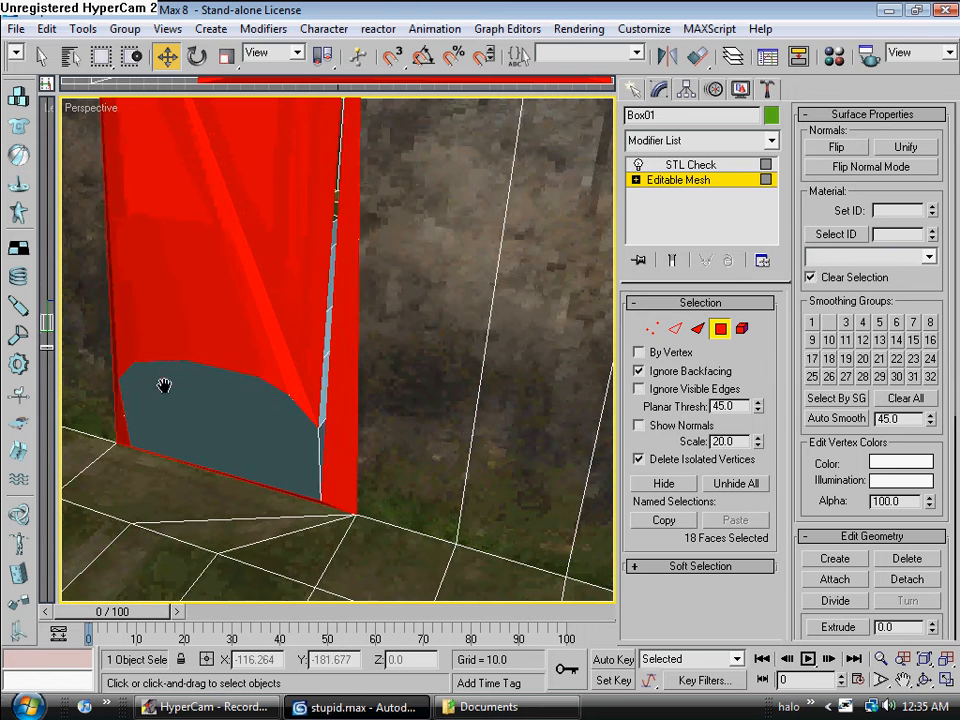
left_click(324, 320)
scroll(252, 320, "up", 6)
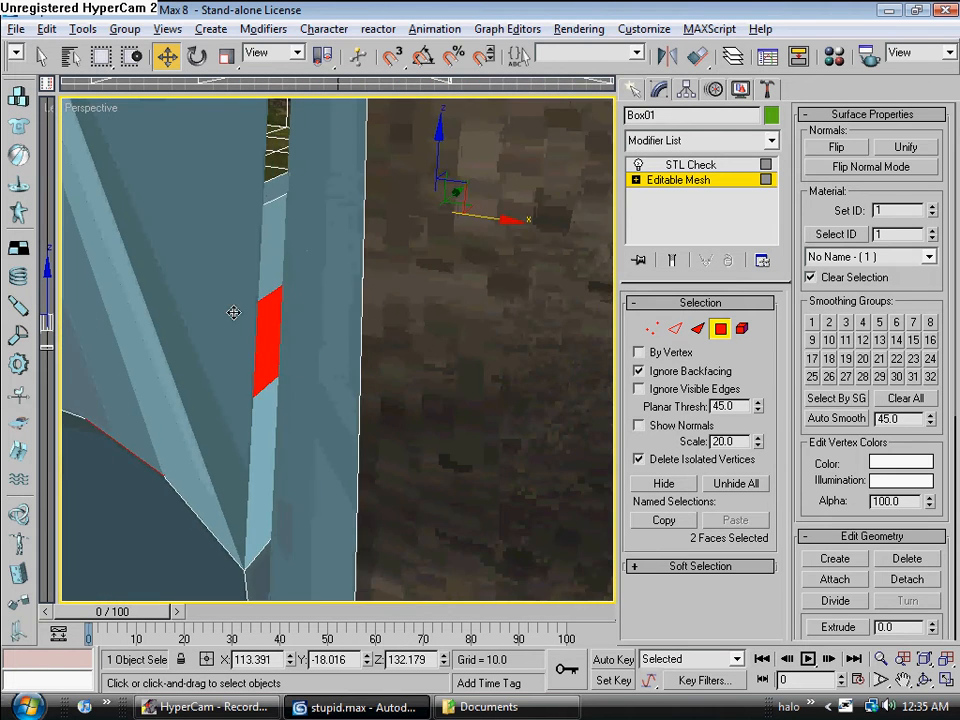
mouse_move(233, 312)
middle_mouse_down("alt")
mouse_move(208, 321)
mouse_move(208, 264)
mouse_move(191, 343)
mouse_move(210, 322)
mouse_move(330, 388)
mouse_move(467, 426)
mouse_move(489, 371)
mouse_move(358, 534)
mouse_move(317, 336)
mouse_move(60, 330)
mouse_move(75, 330)
middle_mouse_up("alt")
left_click(321, 334)
left_click(834, 148)
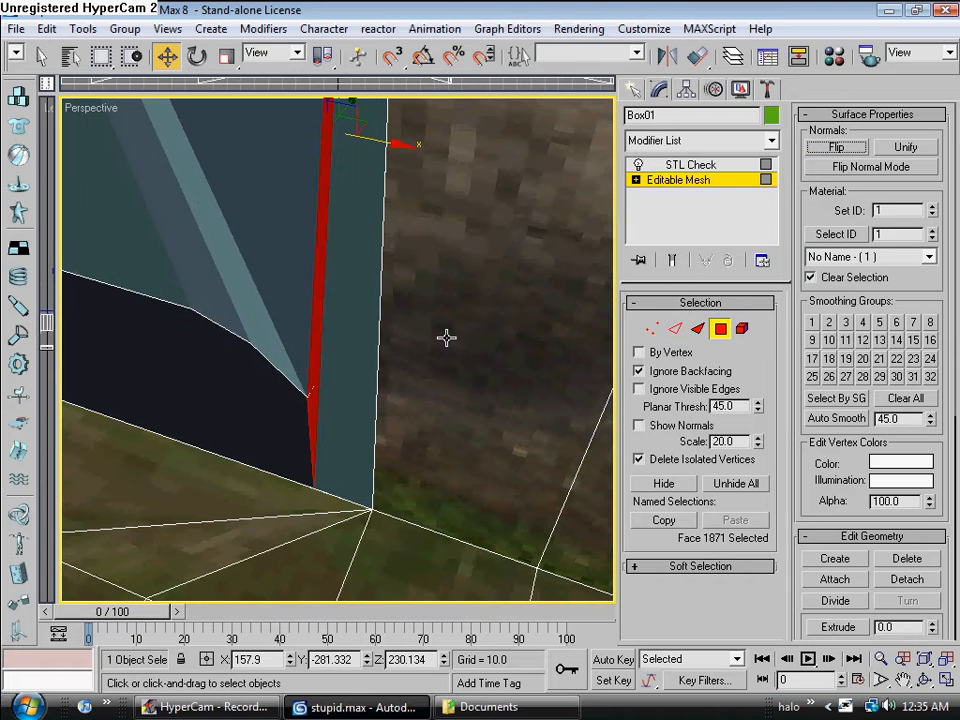
- Select the faces capping the arch opening in the wall, shift them slightly and delete them
left_click(489, 346)
left_click(178, 445)
middle_click_drag(174, 437, 321, 394, "alt")
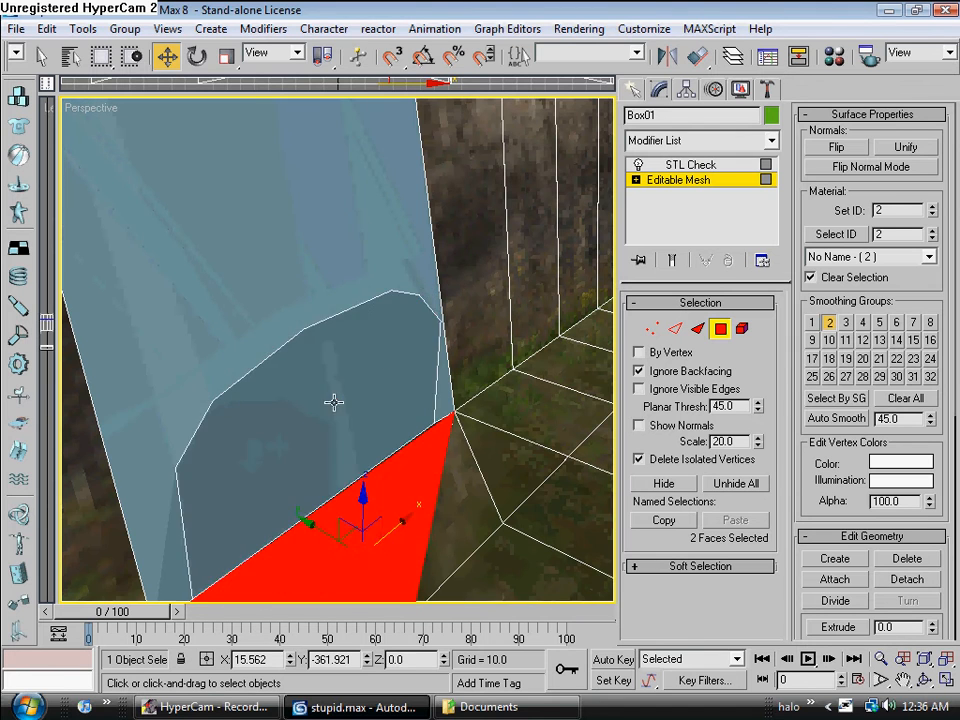
left_click(346, 422)
left_click(398, 445)
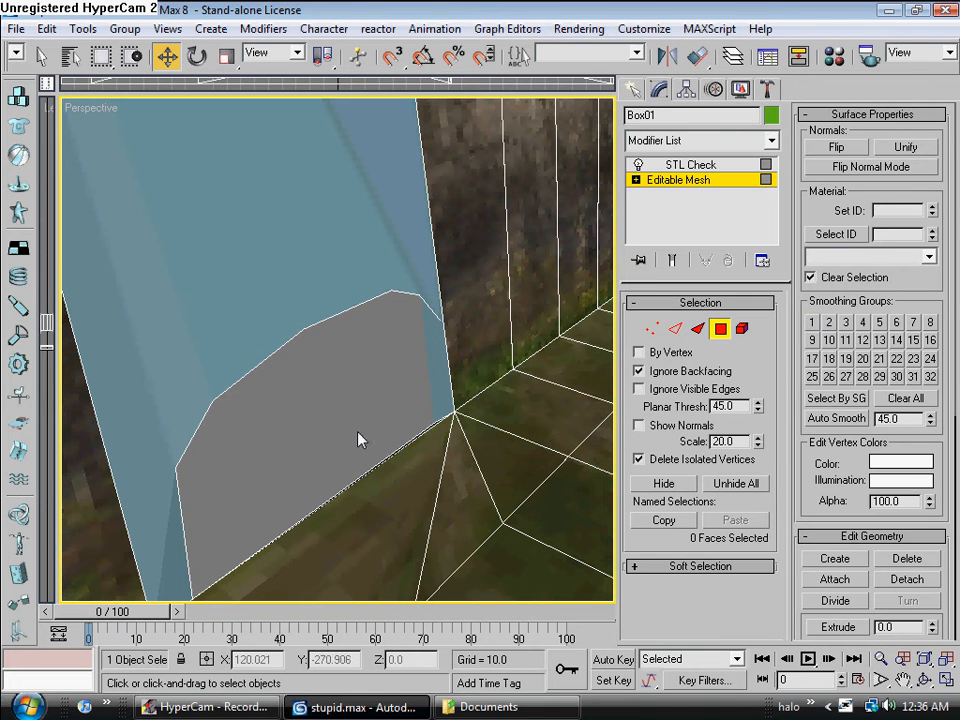
left_click(348, 462)
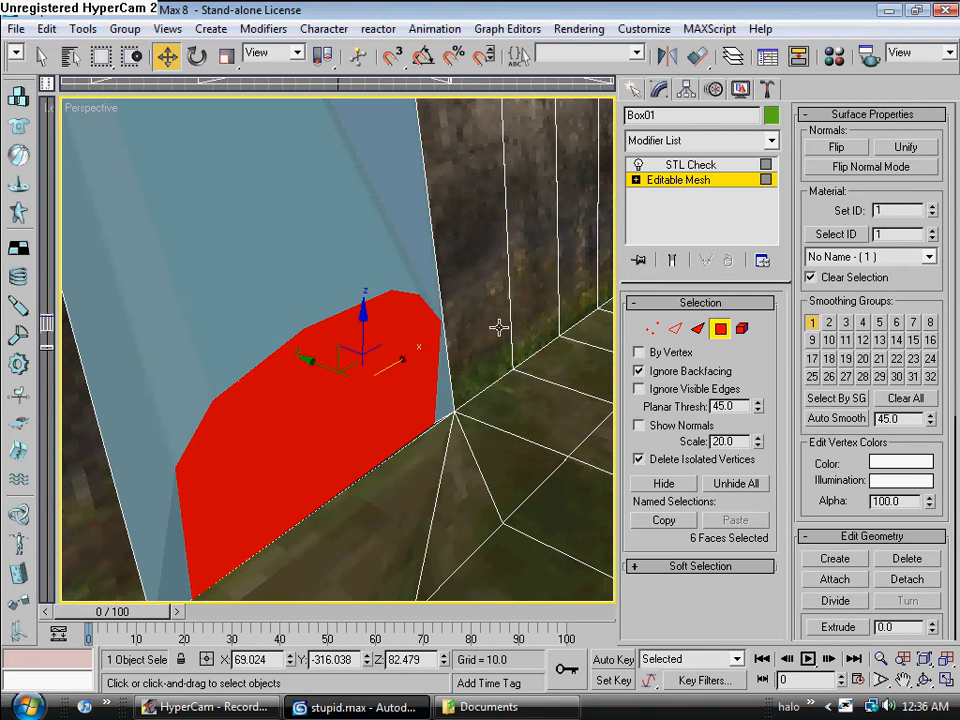
left_click_drag(314, 360, 302, 411)
left_click(304, 416)
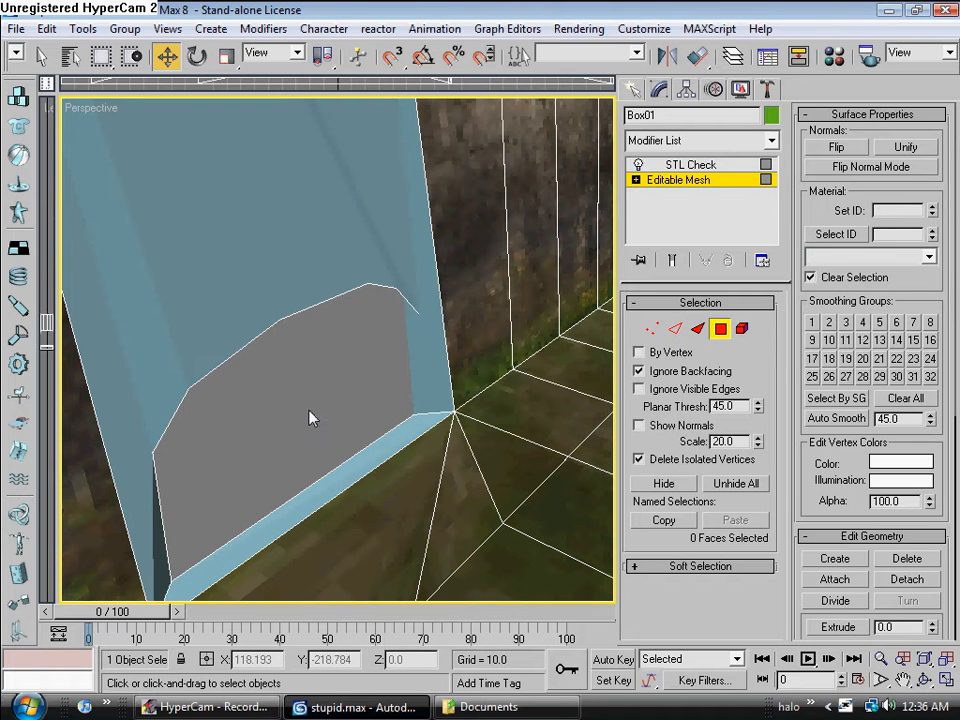
- Turn off Ignore Backfacing, select all side faces of the arch tunnel and flip their normals
middle_click_drag(230, 415, 336, 371, "alt")
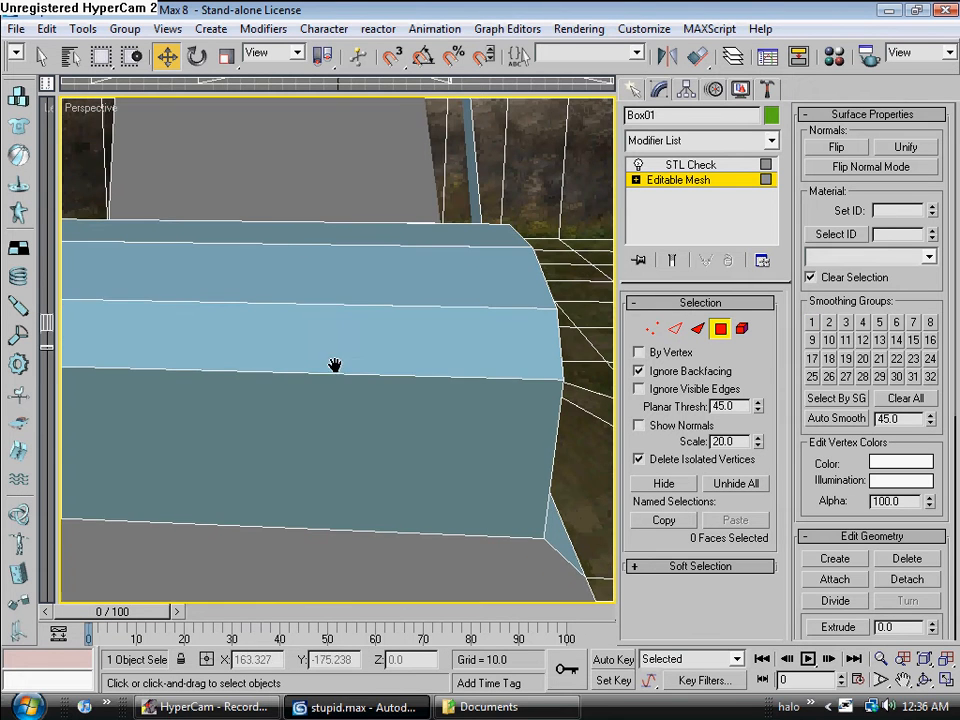
left_click(690, 374)
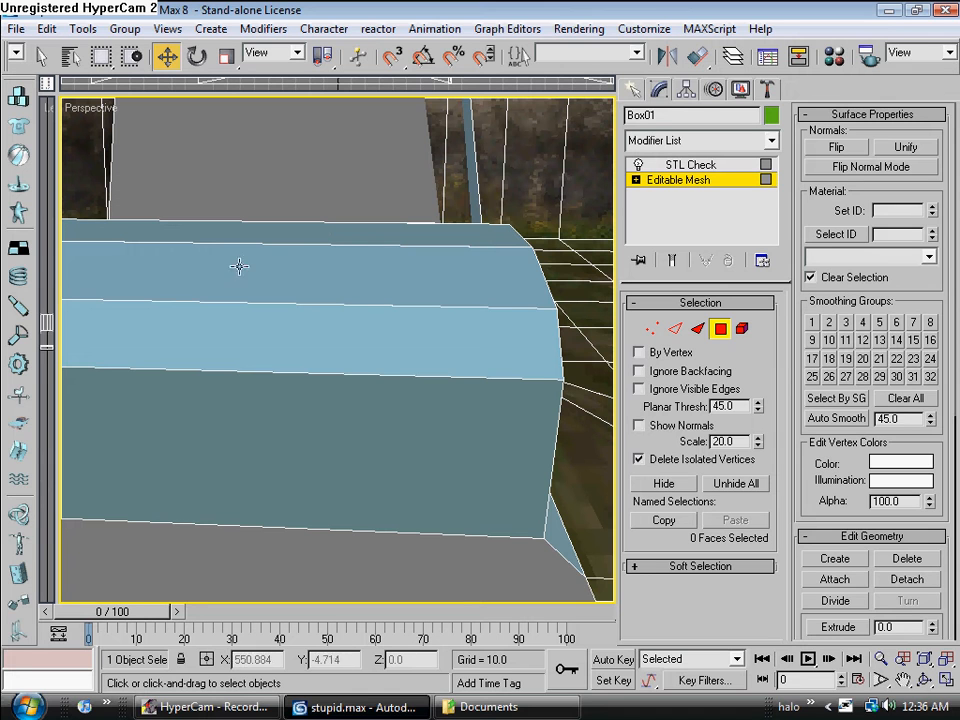
left_click_drag(247, 190, 296, 618)
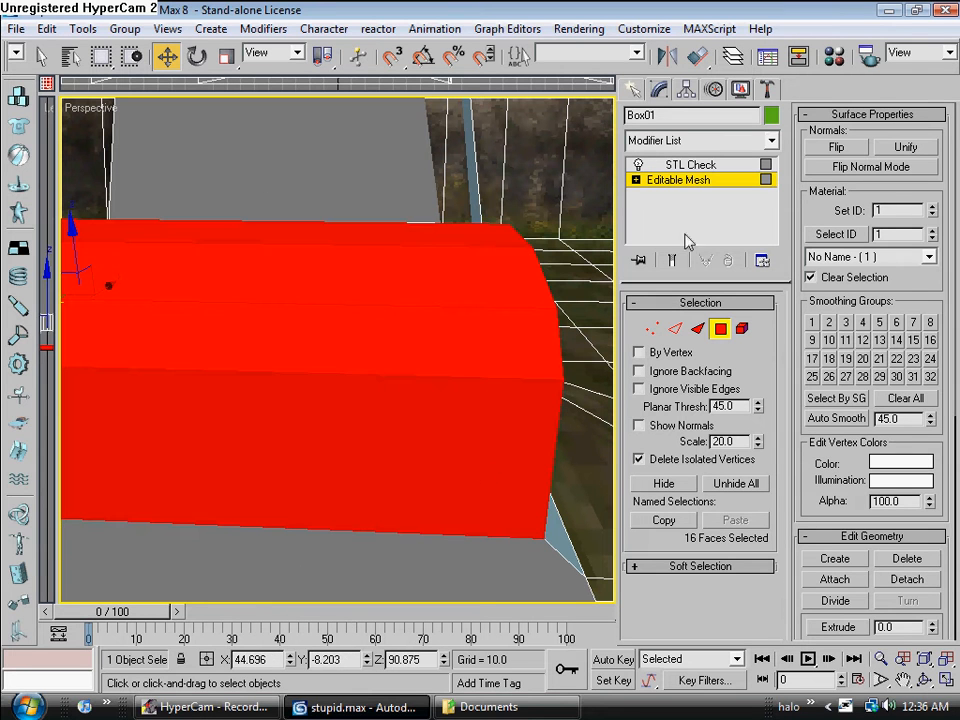
left_click(837, 147)
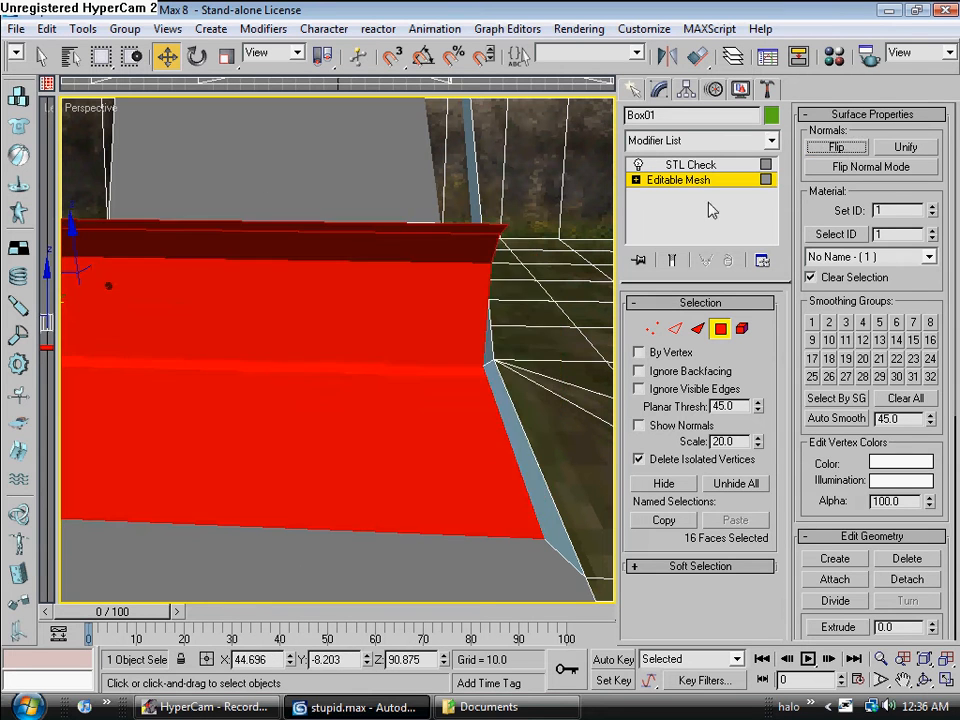
middle_click_drag(265, 402, 504, 276, "alt")
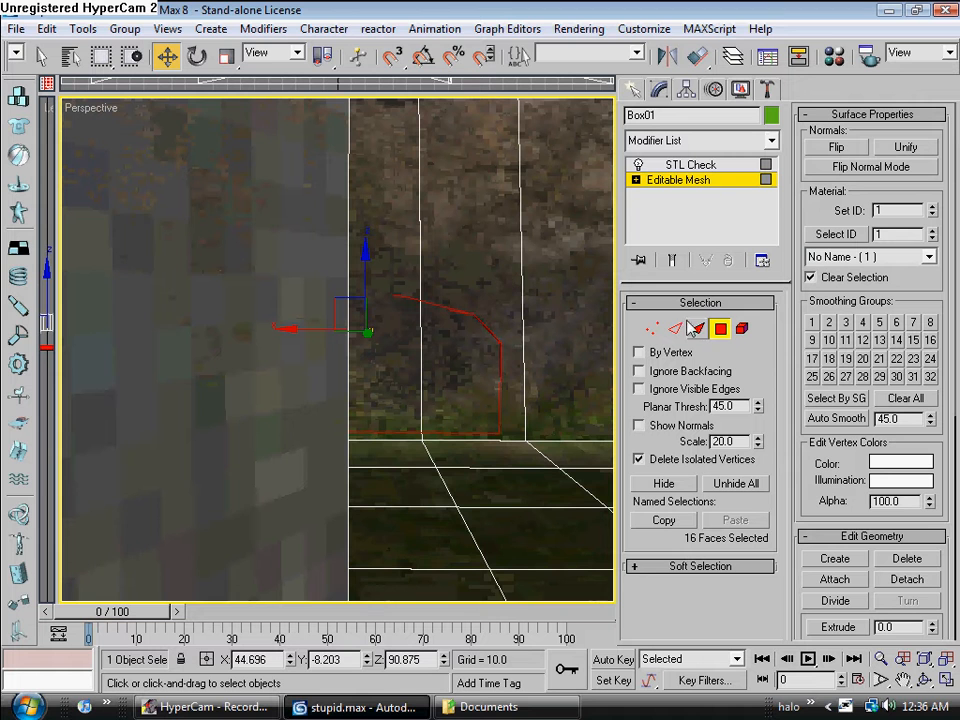
scroll(343, 315, "up", 3)
mouse_move(366, 326)
middle_mouse_down("alt")
mouse_move(375, 349)
mouse_move(373, 337)
middle_mouse_up("alt")
scroll(268, 292, "down", 5)
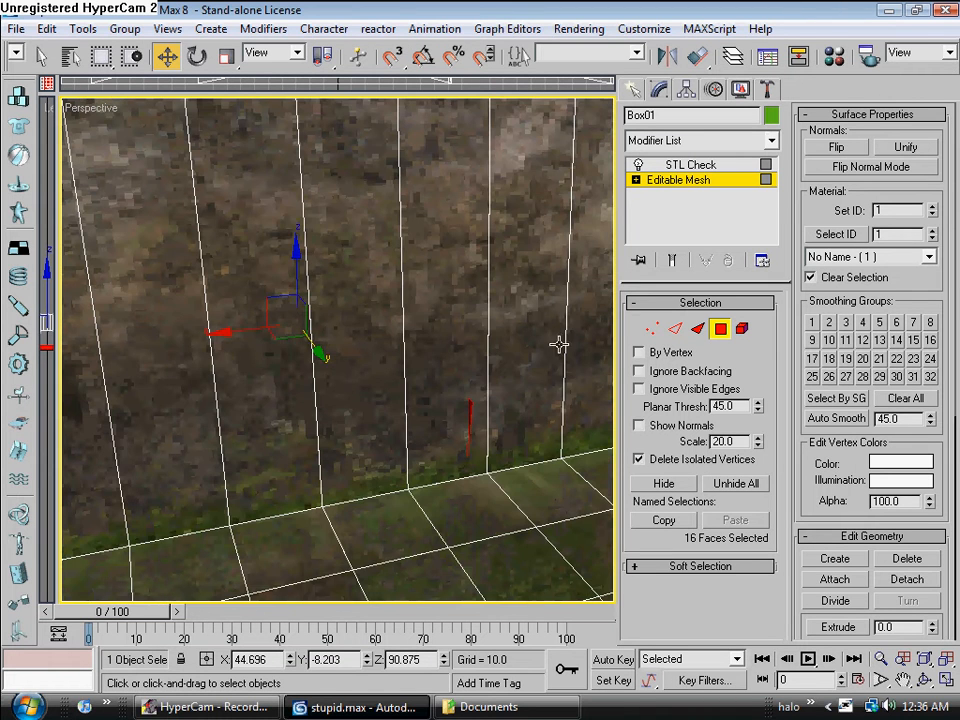
left_click(423, 332)
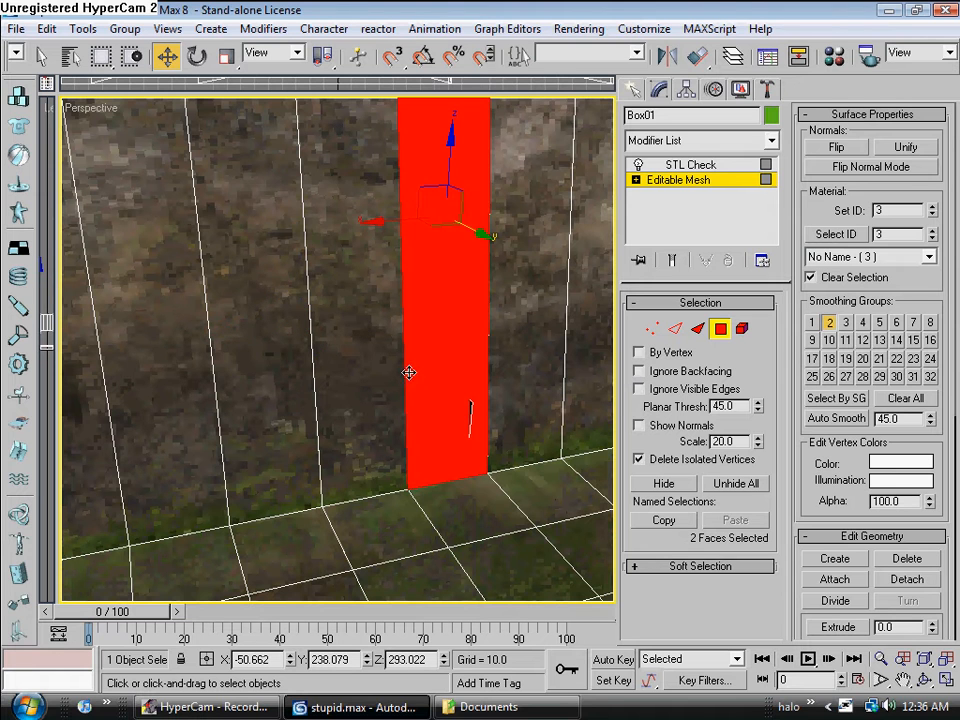
middle_click_drag(403, 363, 358, 360, "alt")
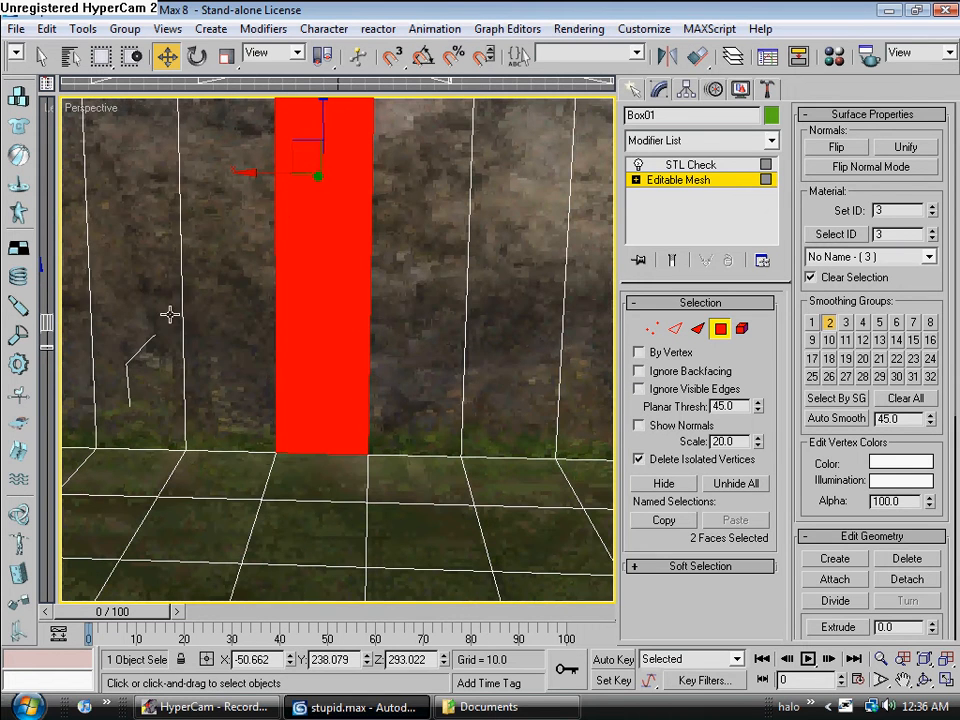
left_click(146, 300, "ctrl")
left_click(228, 290)
key("ctrl+z")
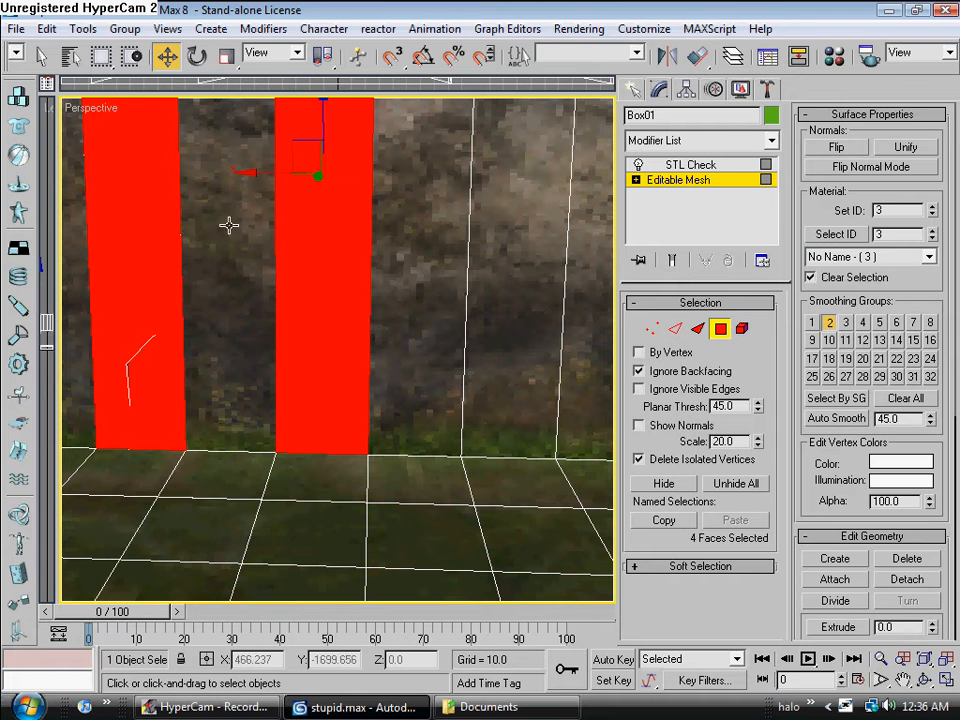
left_click(201, 240)
left_click(139, 227, "ctrl")
left_click(323, 236, "ctrl")
left_click(195, 268)
- Select the three adjacent wall strips covering the tunnel's other end and delete them
middle_click_drag(195, 268, 110, 315, "alt")
left_click(285, 341)
left_click(316, 310, "ctrl")
left_click(378, 279, "ctrl")
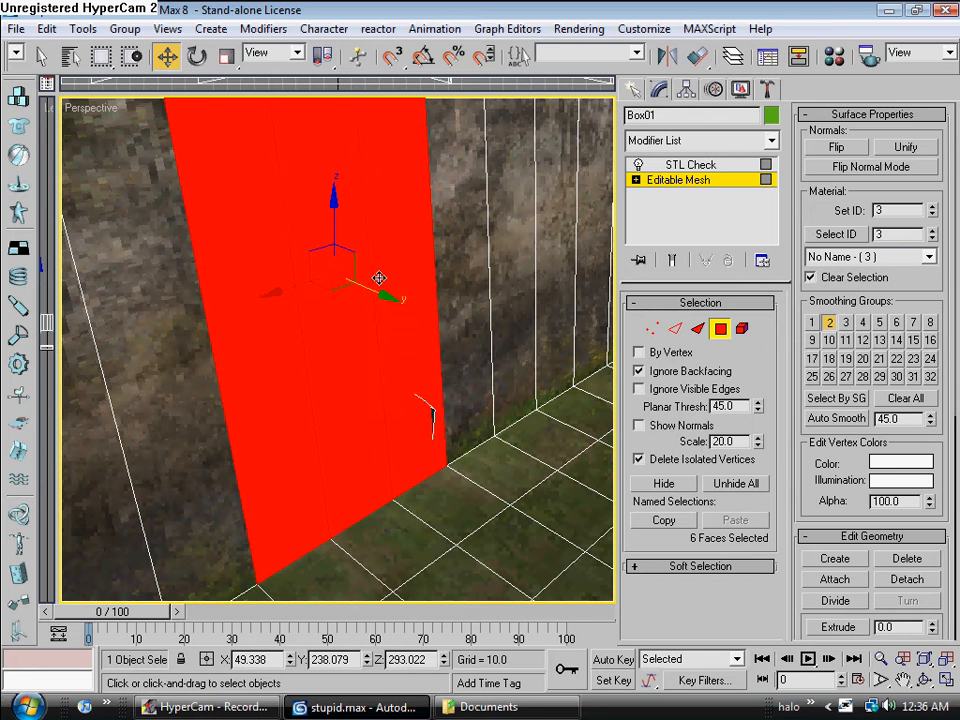
key("Delete")
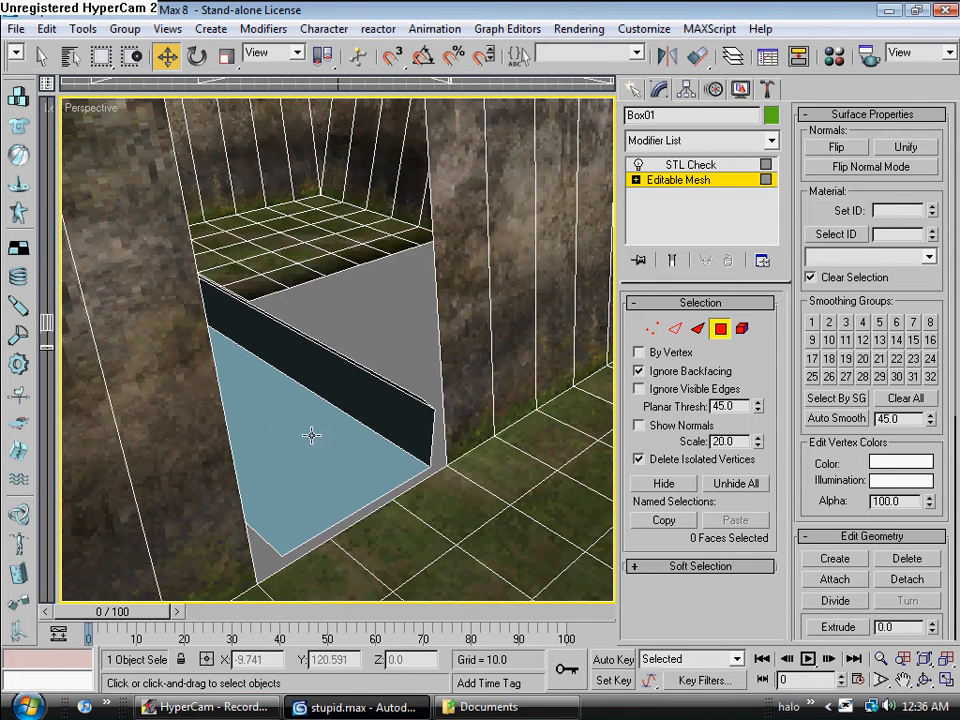
- Turn off Ignore Backfacing, select the large box faces above the level and hide them
middle_click_drag(238, 450, 364, 514, "alt")
scroll(363, 428, "down", 6)
middle_click_drag(227, 376, 307, 381, "alt")
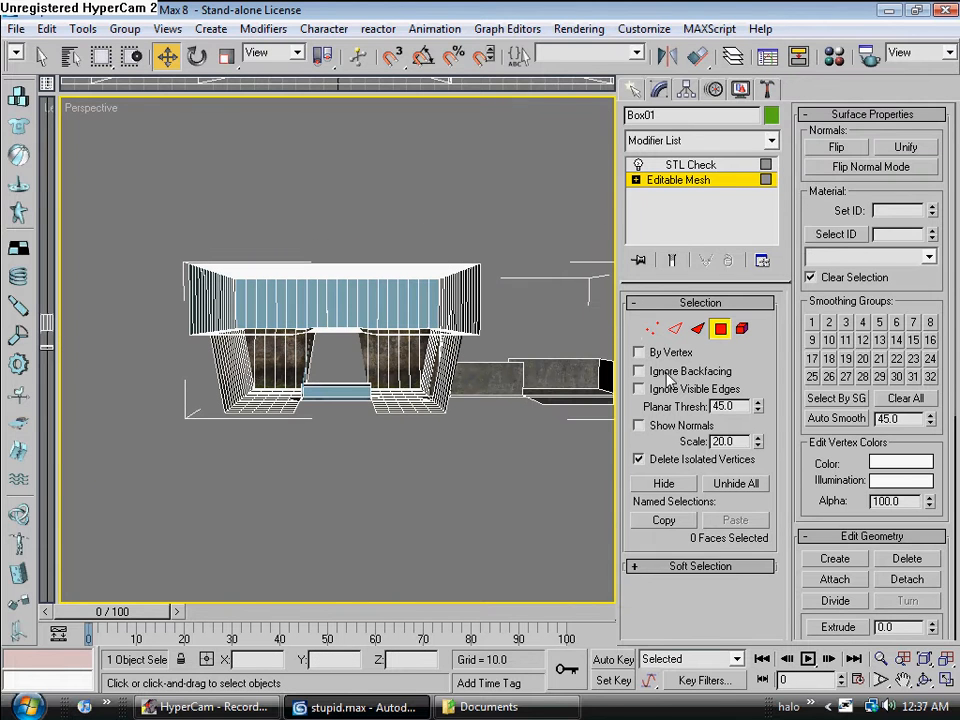
left_click_drag(236, 280, 540, 313)
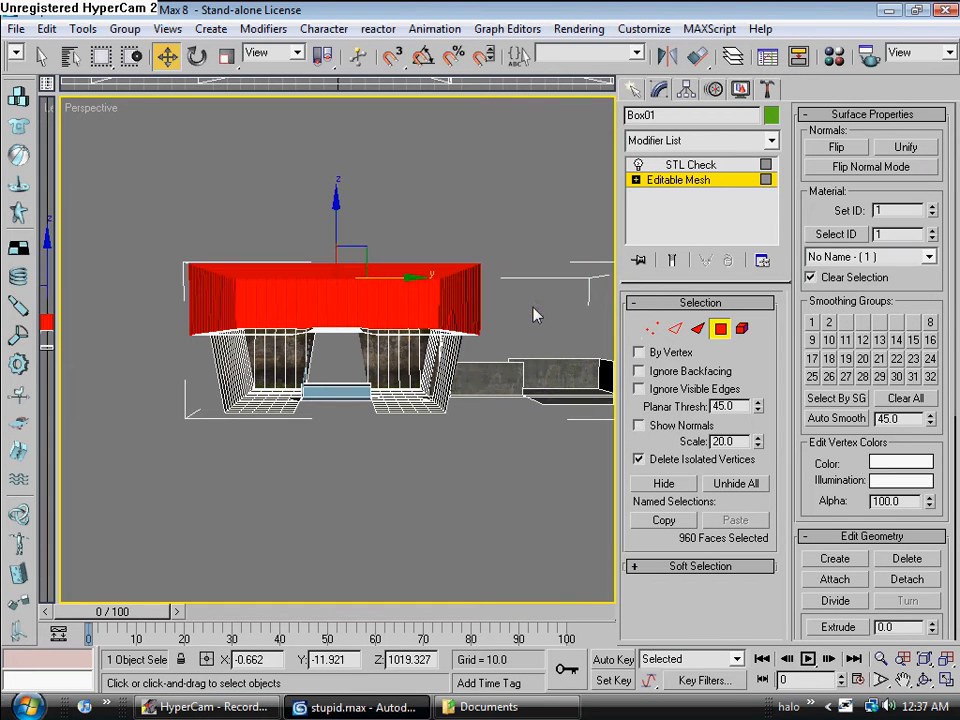
left_click(664, 483)
- Reselect the arch tunnel's side faces and flip their normals back
middle_click_drag(300, 400, 378, 400, "alt")
scroll(322, 405, "up", 5)
scroll(322, 405, "up", 4)
middle_click_drag(315, 413, 401, 392, "alt")
scroll(404, 389, "down", 3)
left_click_drag(230, 379, 295, 576)
left_click(836, 147)
- Weld the three floor-edge vertices at the new opening's base with threshold 1000 and move the merged vertex to X about -122
middle_click_drag(311, 326, 300, 350, "alt")
left_click(835, 559)
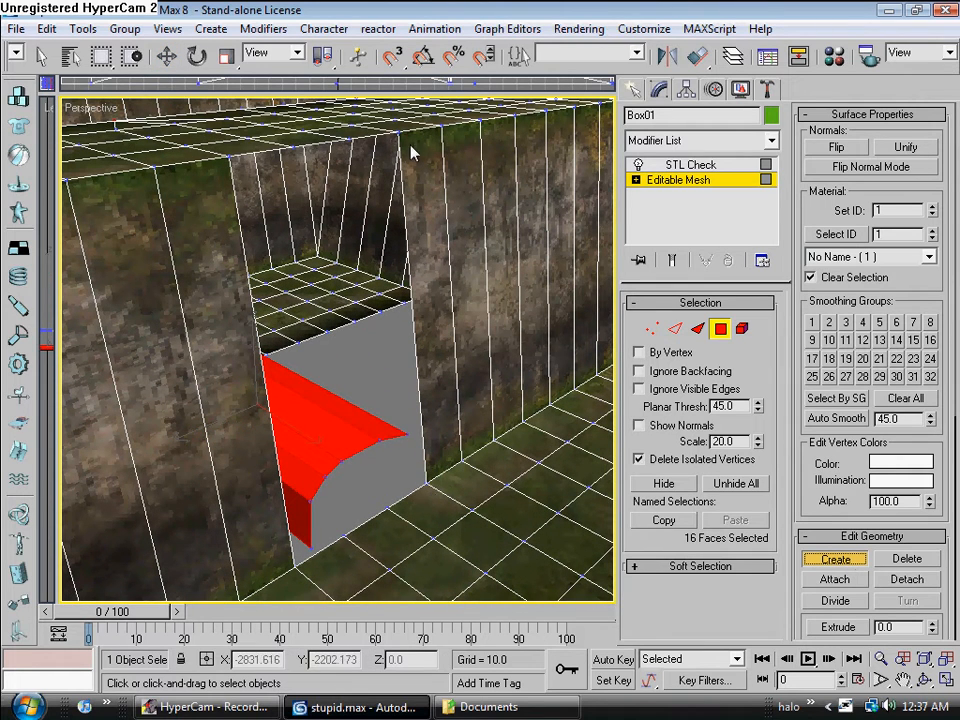
key("w")
key("1")
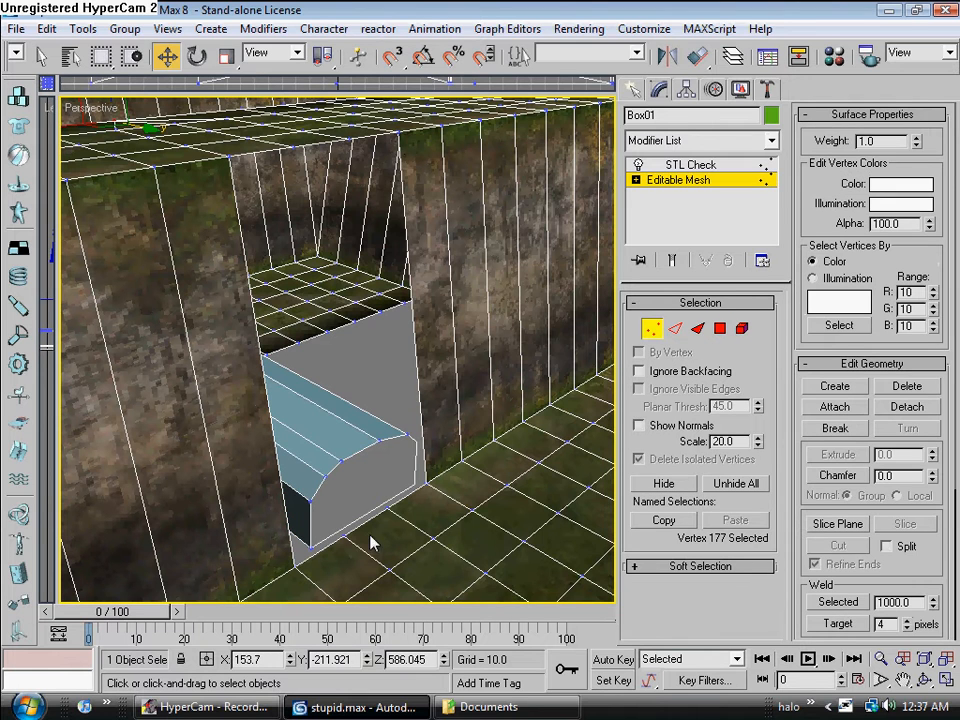
left_click(345, 538)
left_click(389, 508, "ctrl")
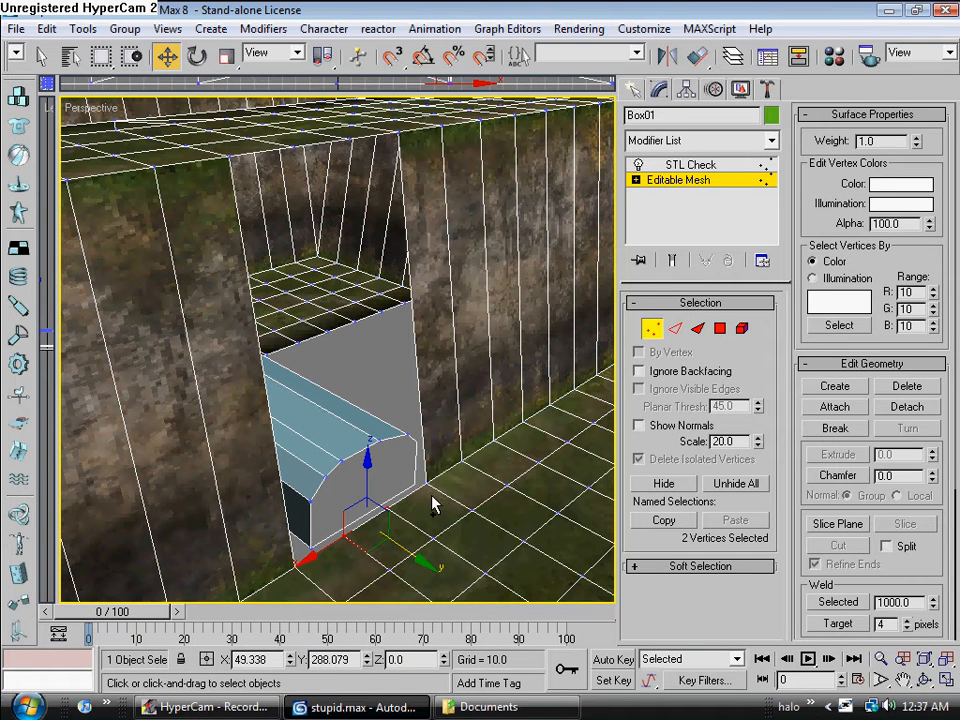
left_click(425, 487, "ctrl")
left_click(816, 604)
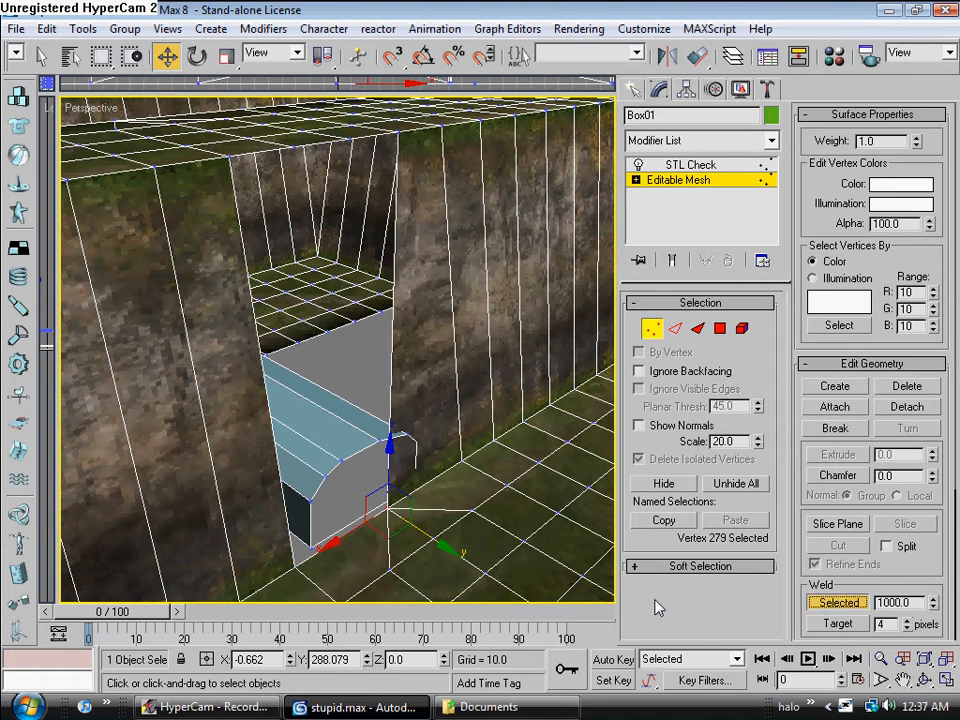
left_click_drag(343, 534, 248, 312)
- Weld the three vertices along the opening's upper edge and move the merged vertex to X about -74
middle_click_drag(248, 312, 287, 259, "alt")
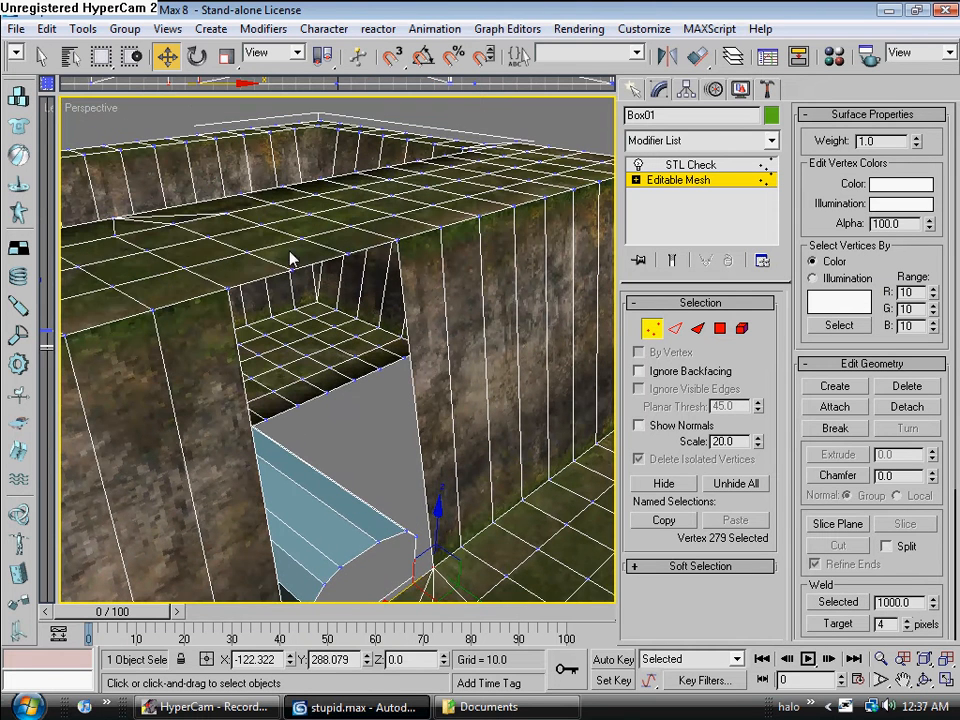
left_click(289, 272)
left_click(350, 243, "ctrl")
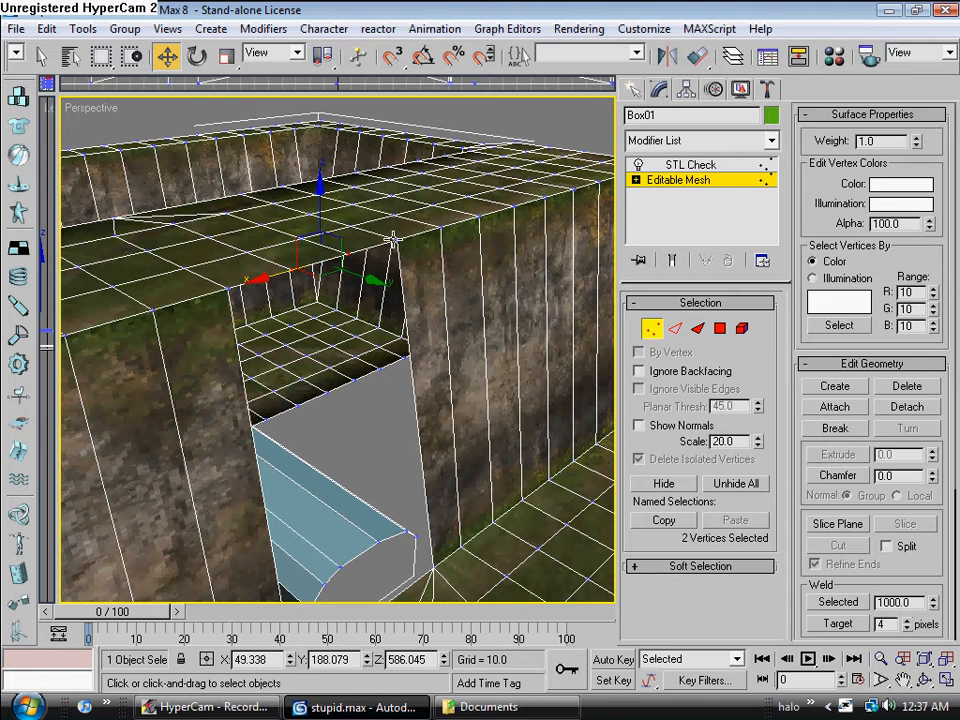
left_click(848, 602)
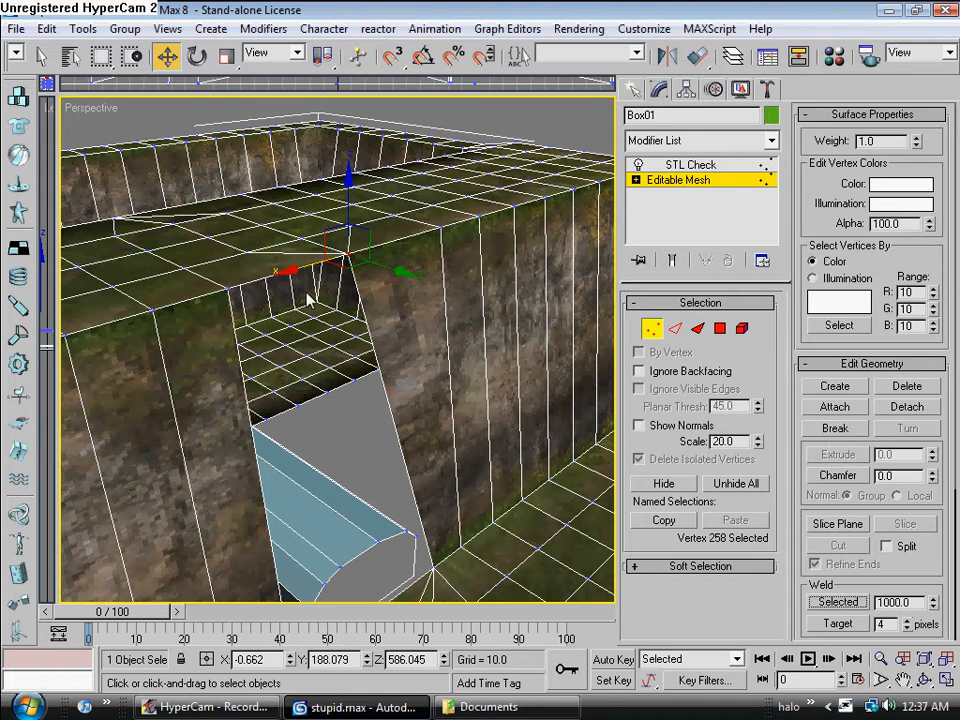
left_click_drag(300, 270, 337, 267)
- Create a wall polygon from the opening's floor corner along the arch outline and up to both upper corners
middle_click_drag(480, 541, 455, 468)
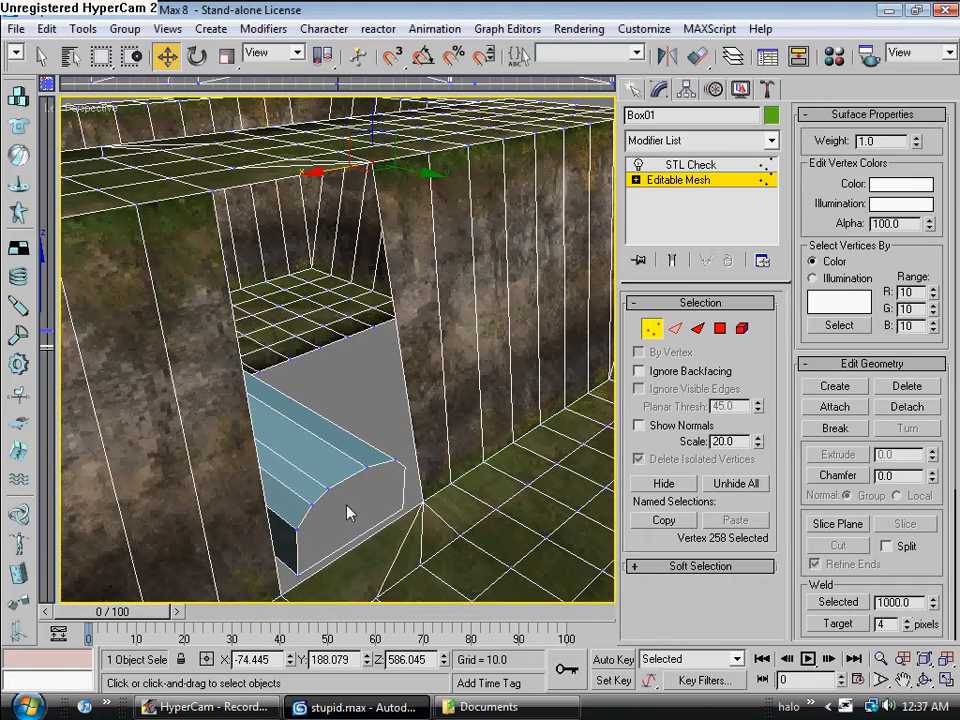
left_click(720, 330)
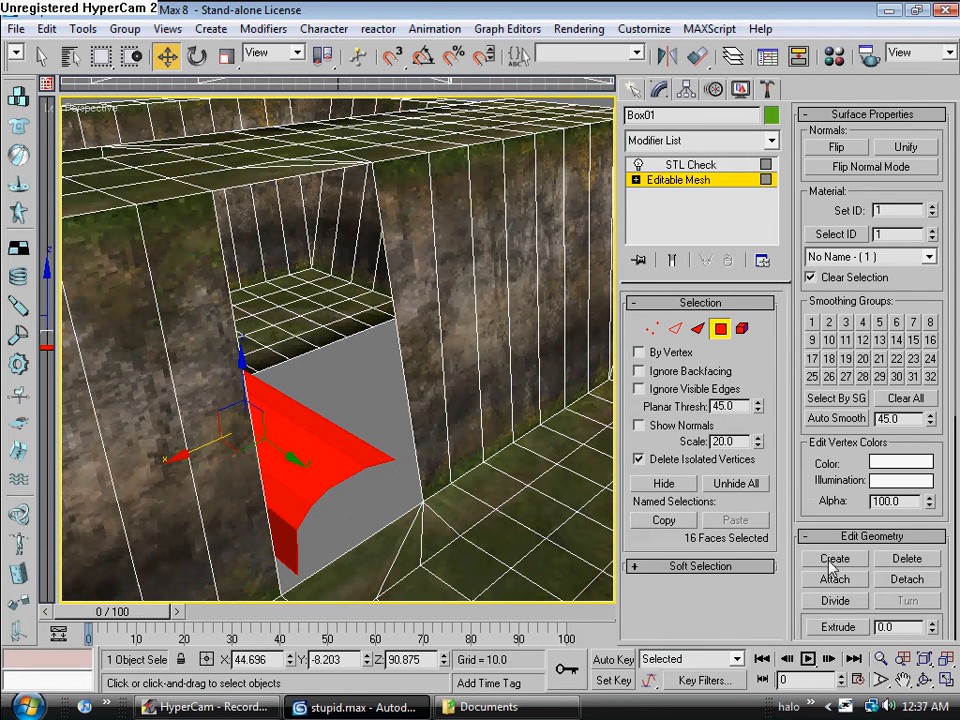
left_click(398, 436)
left_click(843, 558)
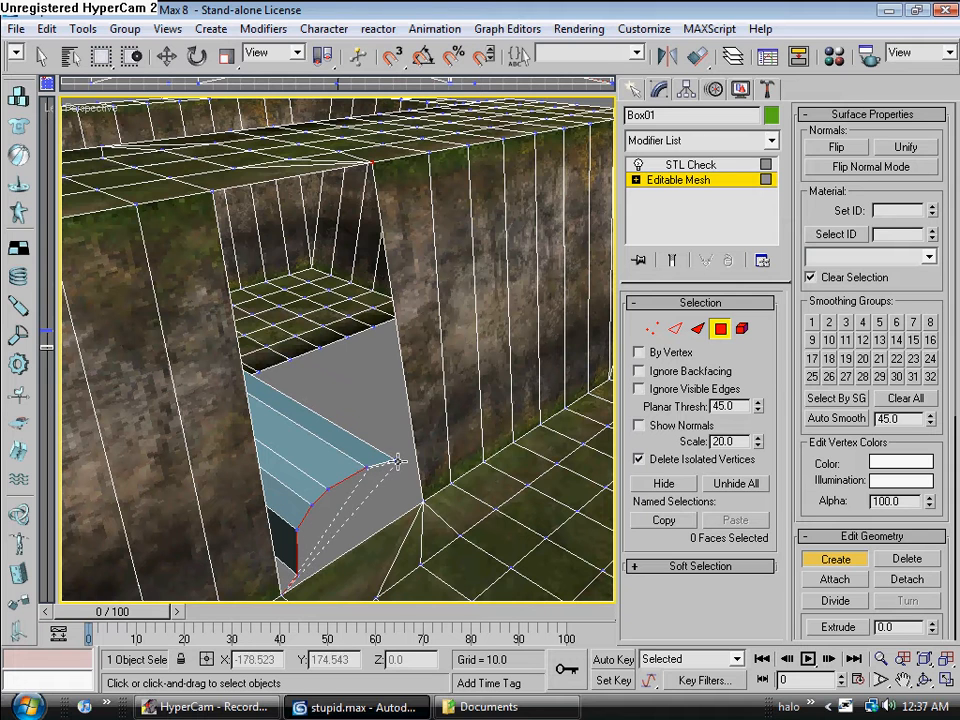
left_click(372, 162)
left_click(214, 189)
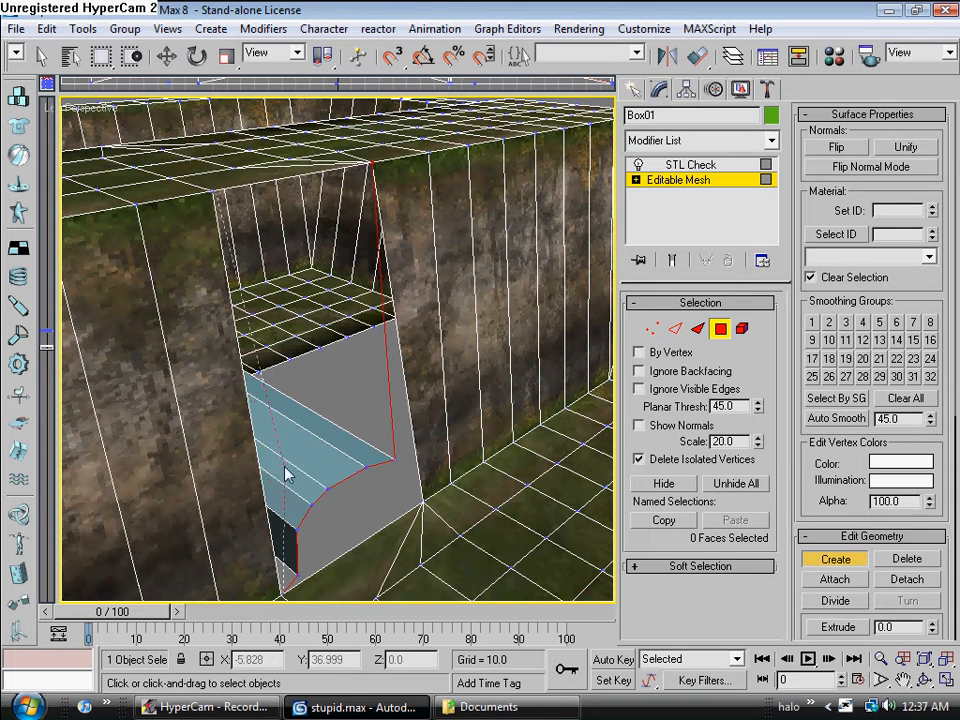
left_click(284, 593)
- Create polygons closing the narrow strip under the arch and the remaining wall gap beside it
middle_click_drag(308, 458, 167, 470, "alt")
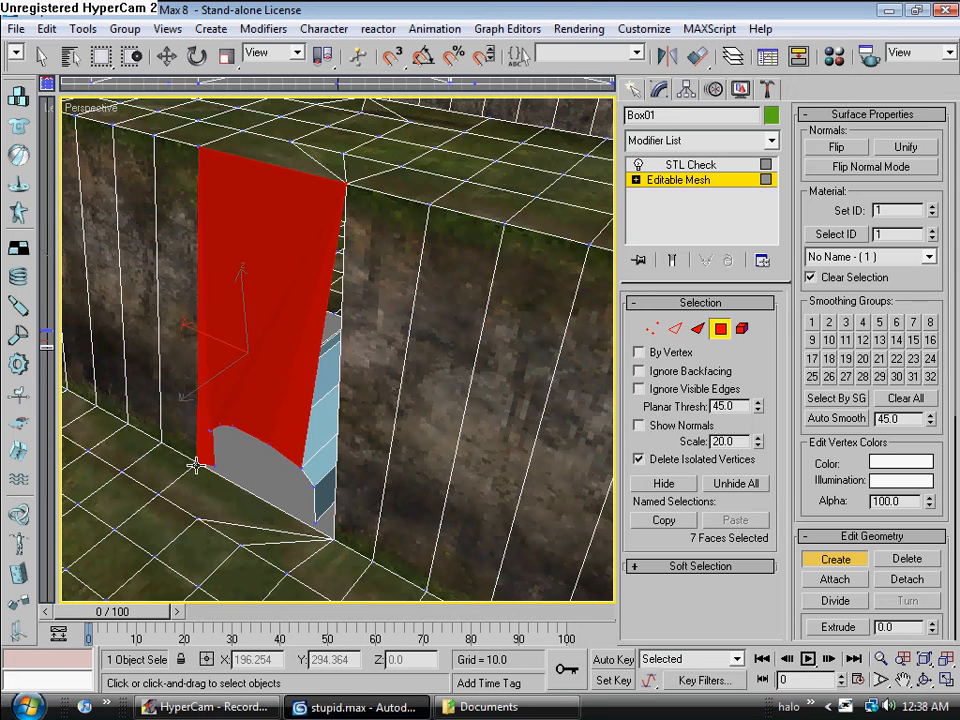
left_click(318, 530)
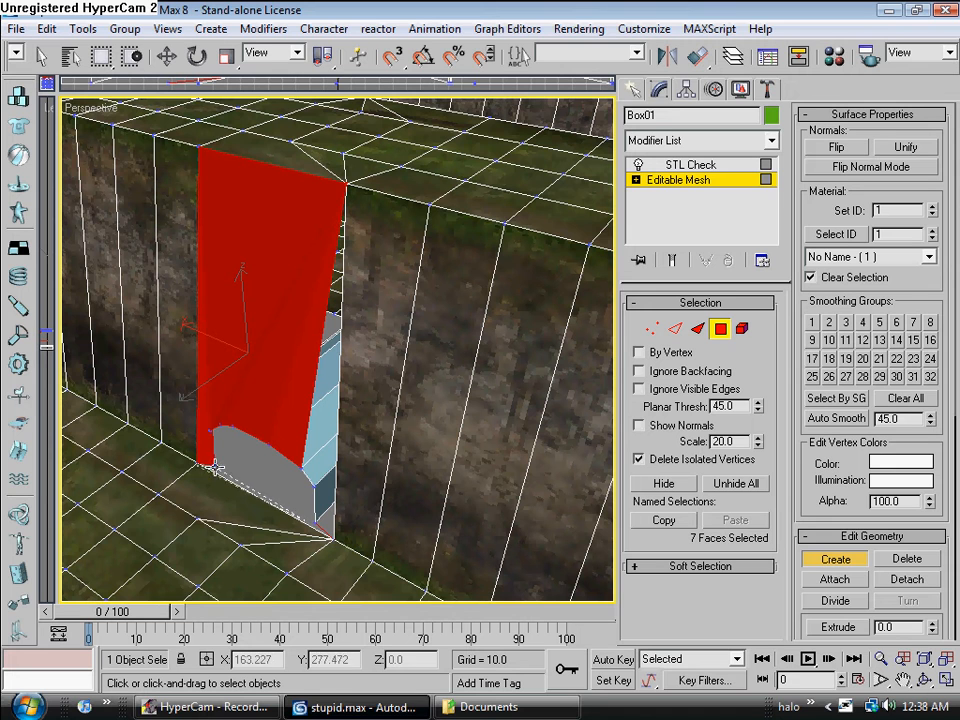
left_click(195, 463)
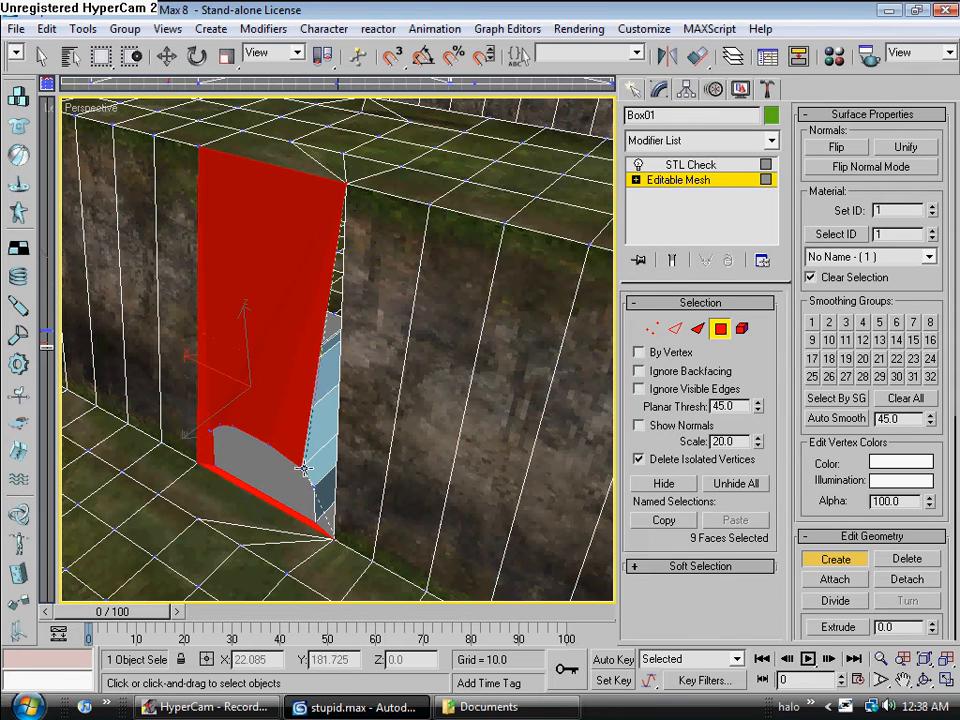
left_click(335, 541, "ctrl")
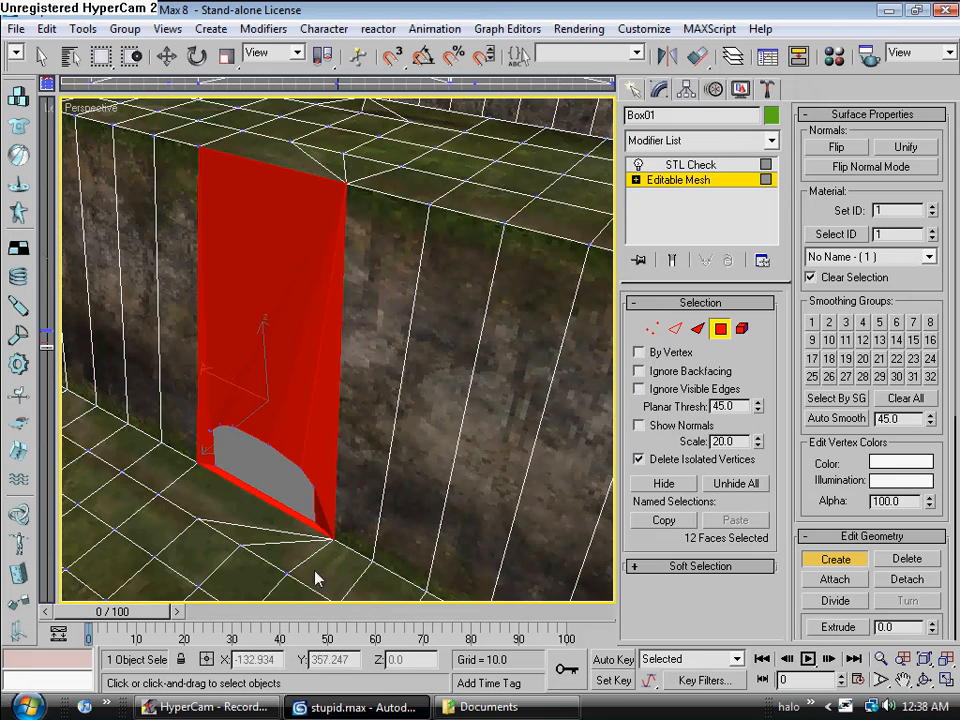
- Assign material ID 3 to the newly created wall faces around the arch and deselect them
middle_click_drag(224, 474, 240, 440, "alt")
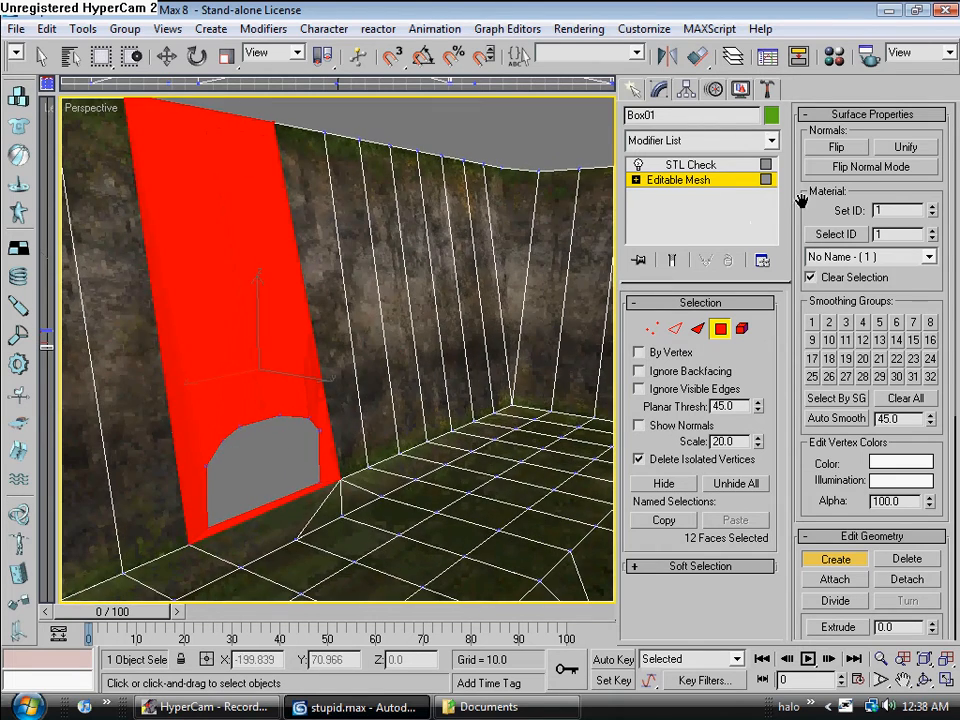
type("3")
key("Return")
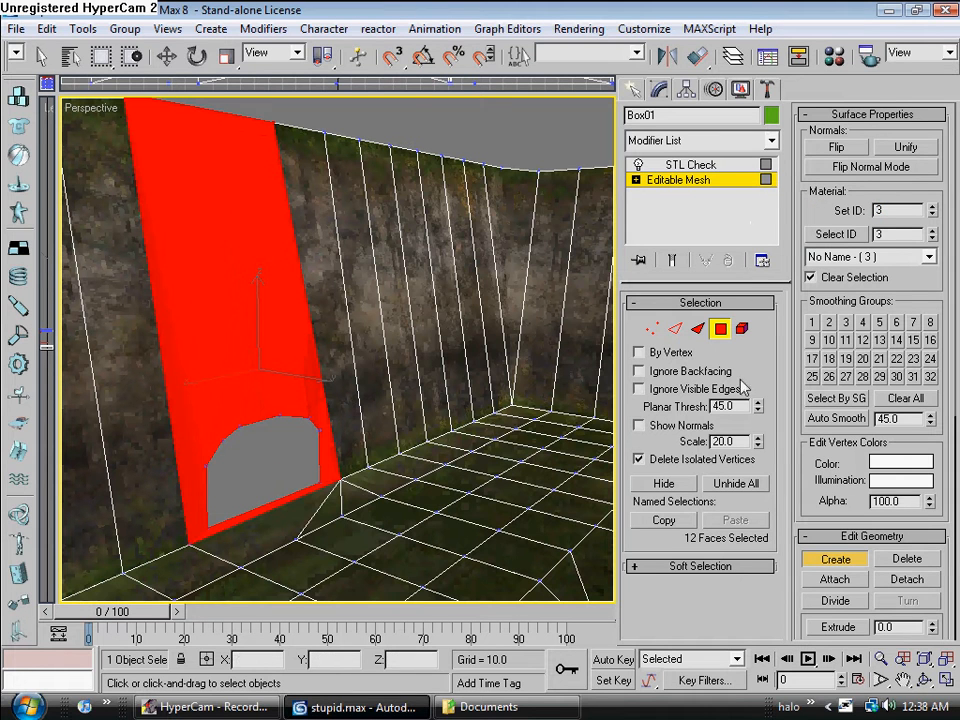
key("w")
left_click(269, 481)
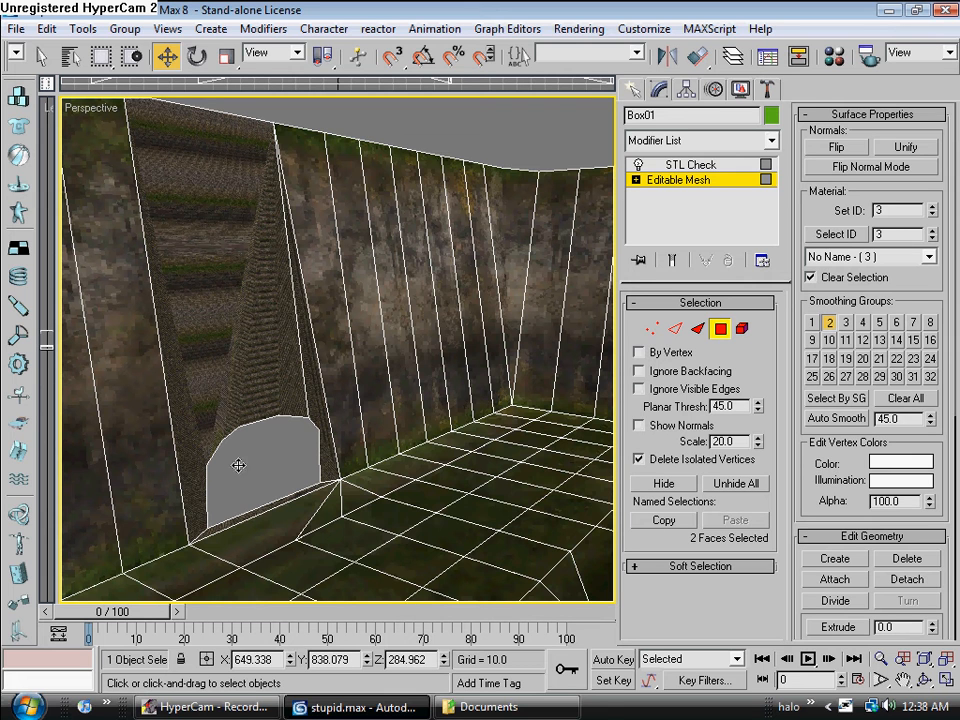
- Select all faces of the arch-shaped tunnel and flip their normals so they face inward
scroll(193, 471, "up", 5)
left_click_drag(102, 376, 203, 615)
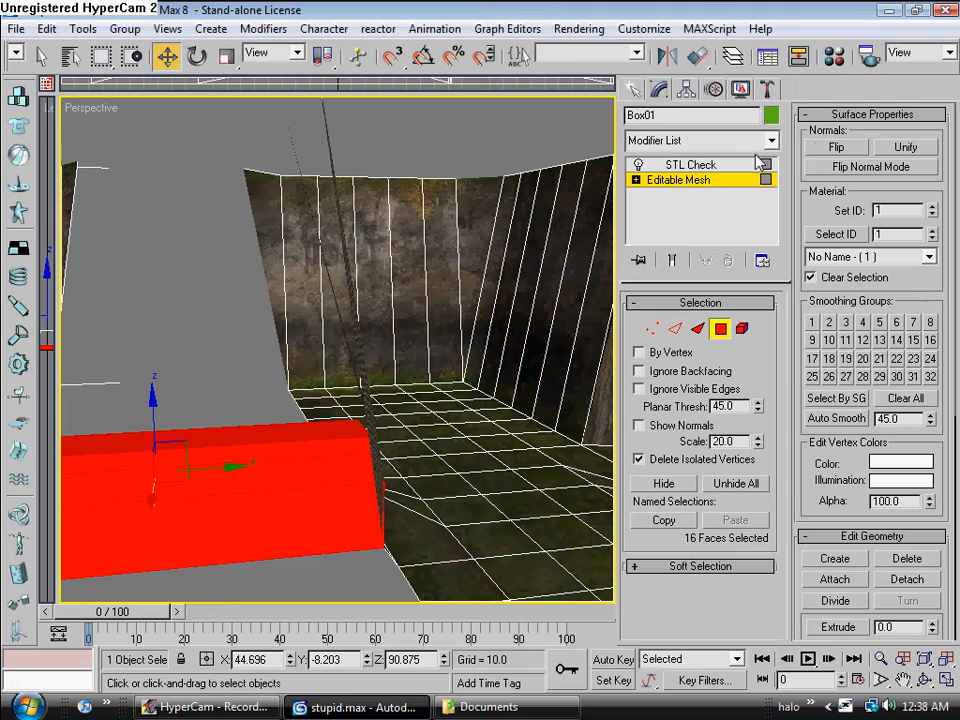
left_click(836, 148)
mouse_move(253, 373)
middle_mouse_down("alt")
mouse_move(270, 360)
mouse_move(214, 363)
mouse_move(231, 411)
mouse_move(220, 420)
mouse_move(167, 381)
mouse_move(172, 390)
mouse_move(294, 313)
mouse_move(270, 381)
middle_mouse_up("alt")
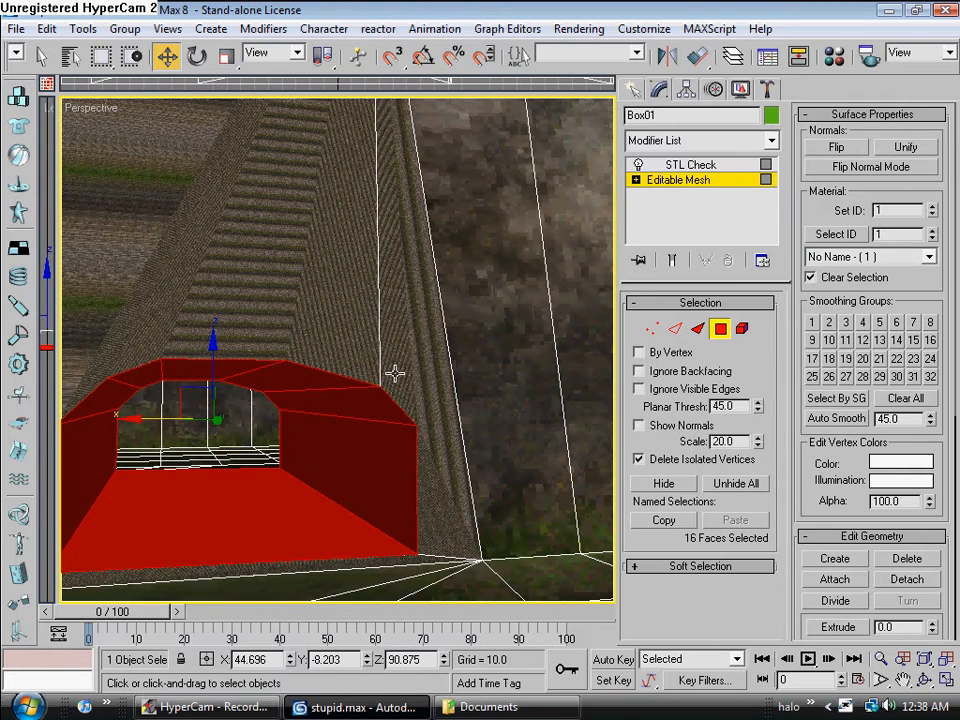
- Assign material ID 3 to all the tunnel faces and material ID 2 to the tunnel's floor polygon
left_click(902, 211)
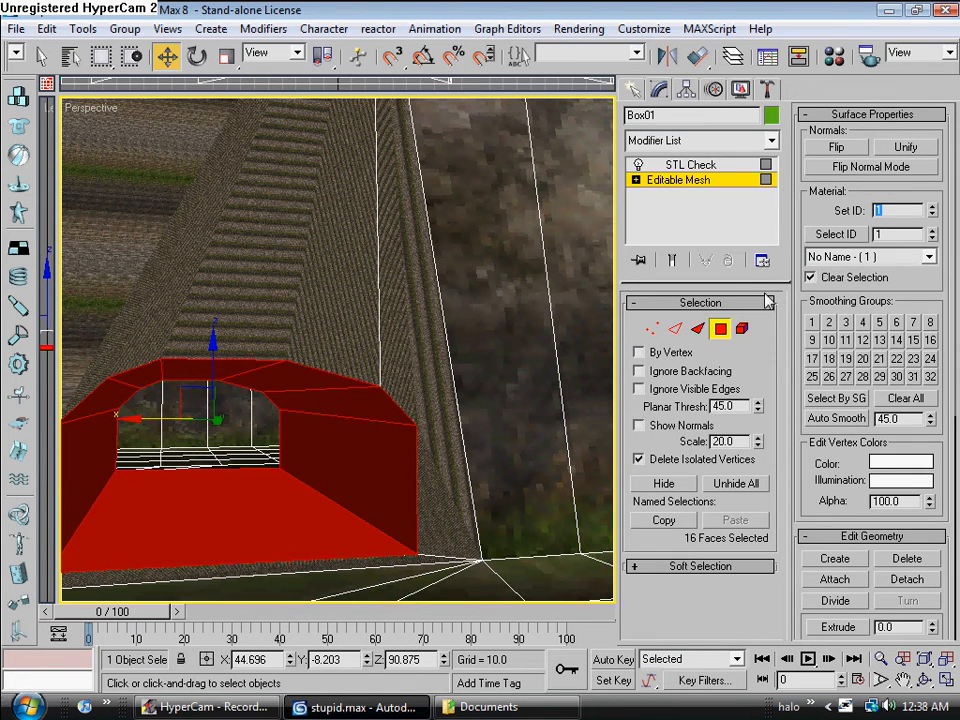
type("3")
left_click(316, 514)
type("2")
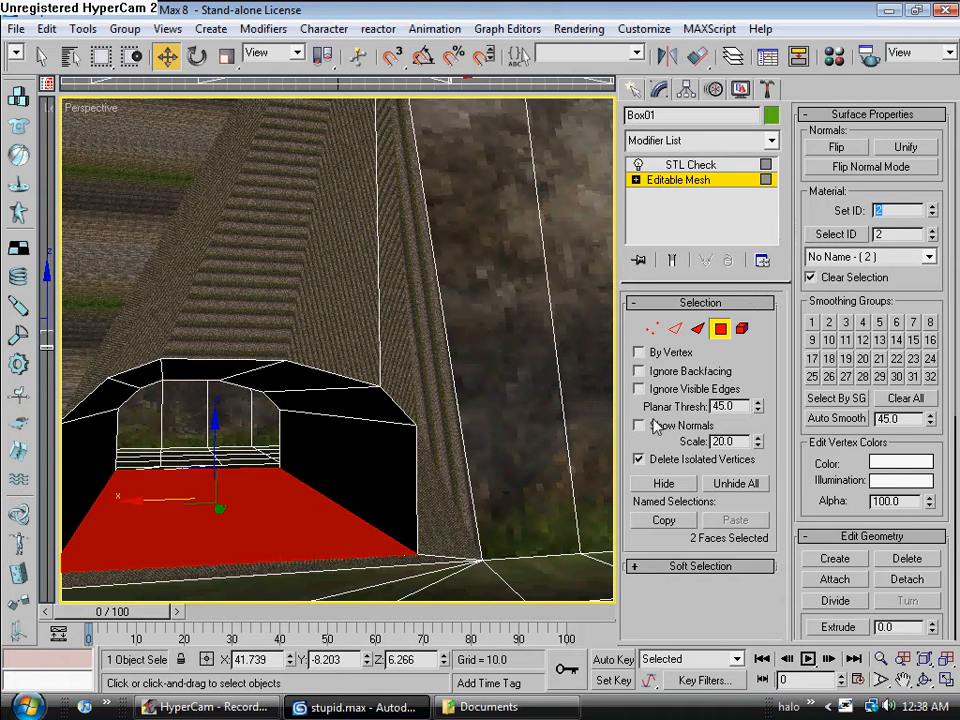
- Turn on Ignore Backfacing for polygon selection on the mesh
middle_click_drag(280, 322, 260, 350, "alt")
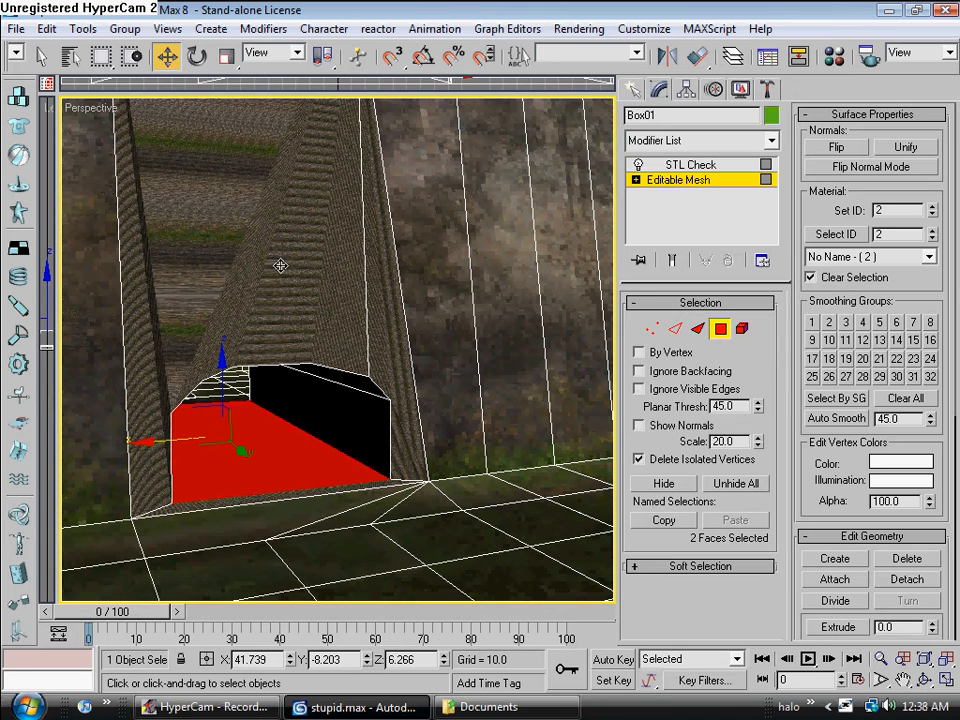
left_click(153, 334)
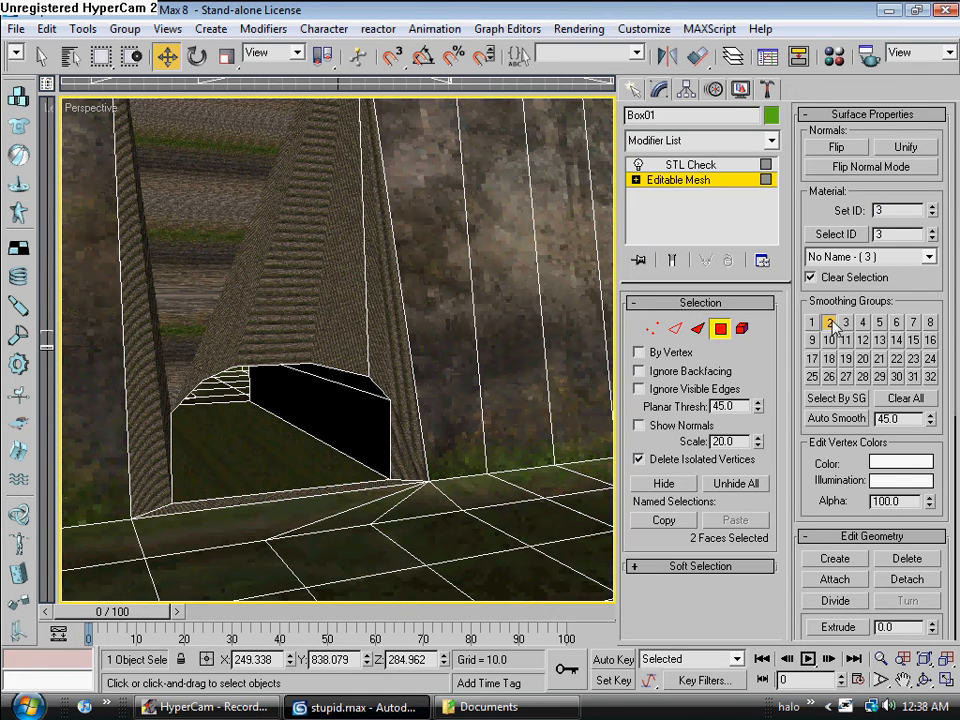
left_click(662, 372)
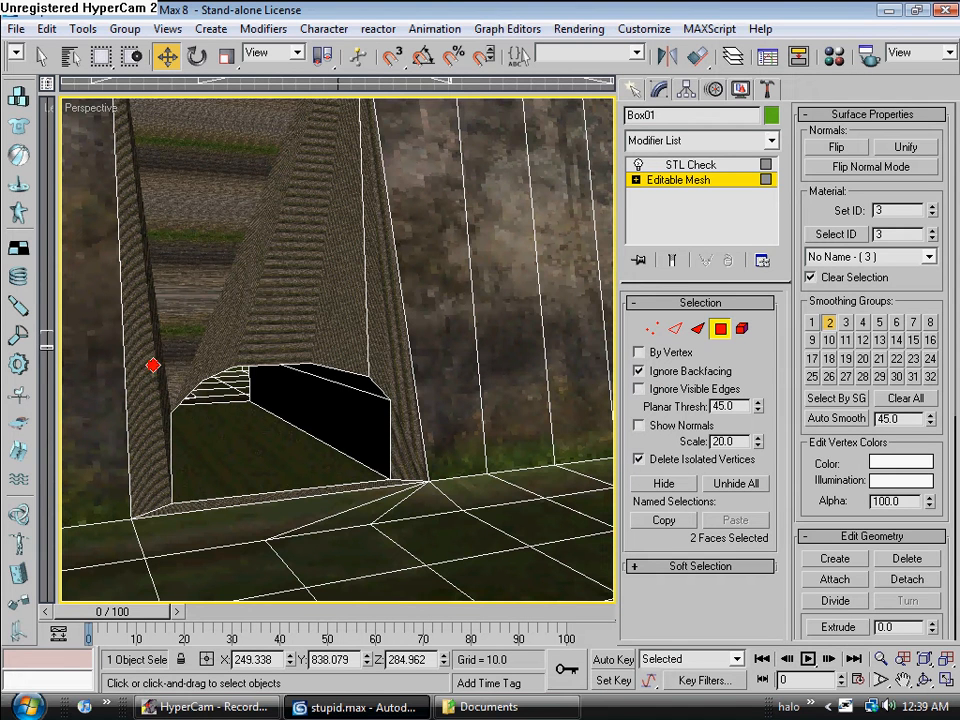
- Try a UVW Map modifier with Box mapping on the wall faces around the arch, and remove it
left_click(152, 320)
middle_click_drag(150, 300, 204, 306, "alt")
left_click(205, 306, "ctrl")
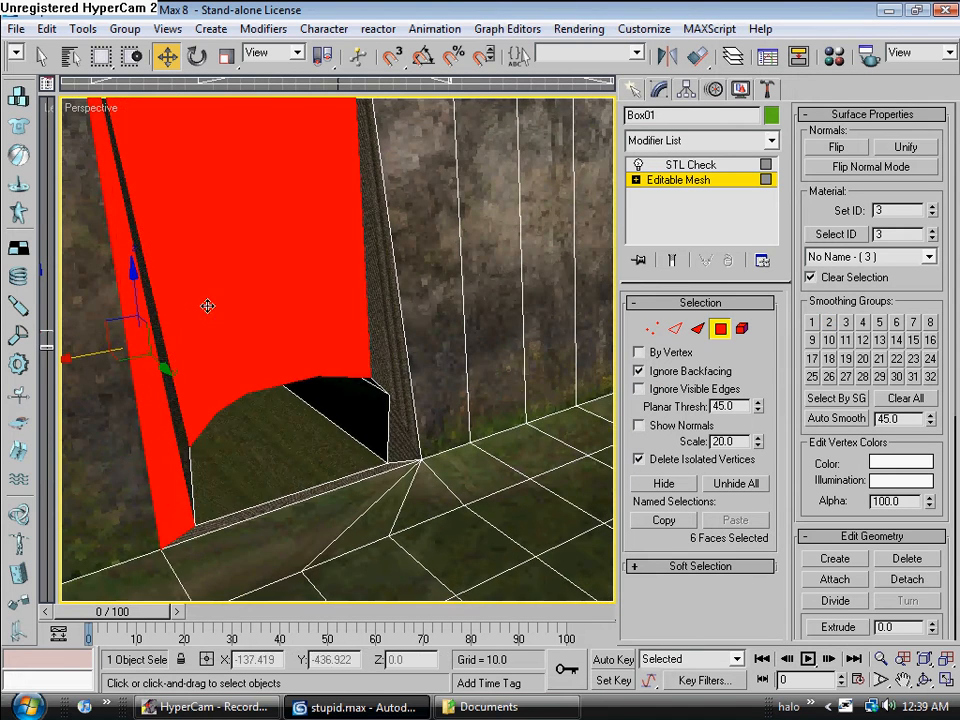
left_click(384, 335, "ctrl")
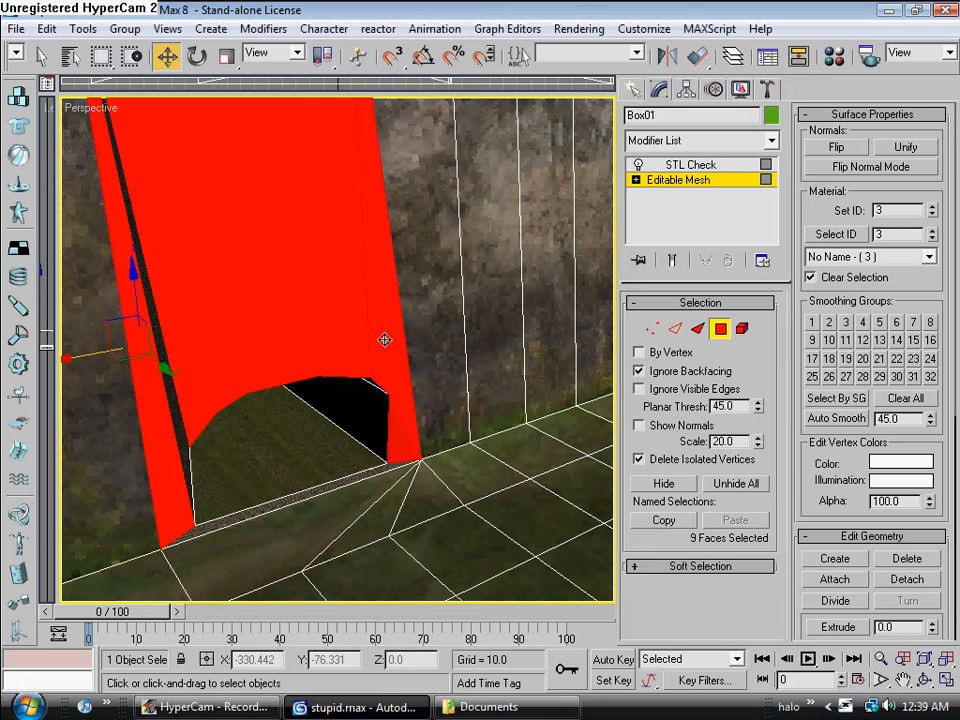
left_click(173, 392, "ctrl")
middle_click_drag(221, 336, 228, 309, "alt")
left_click(700, 140)
scroll(759, 545, "down", 10)
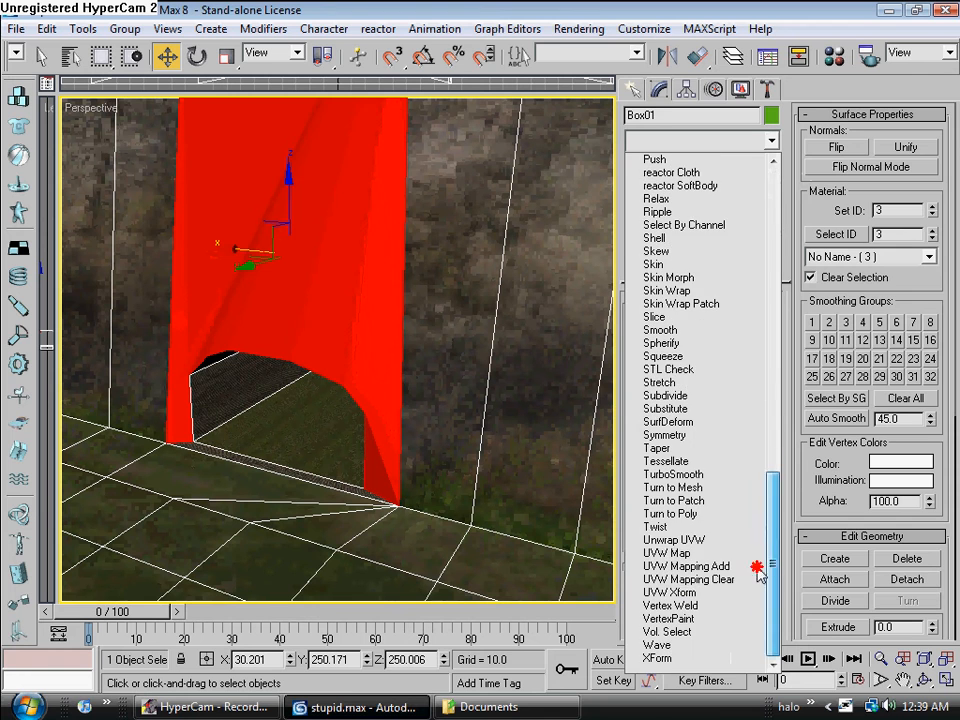
left_click(665, 555)
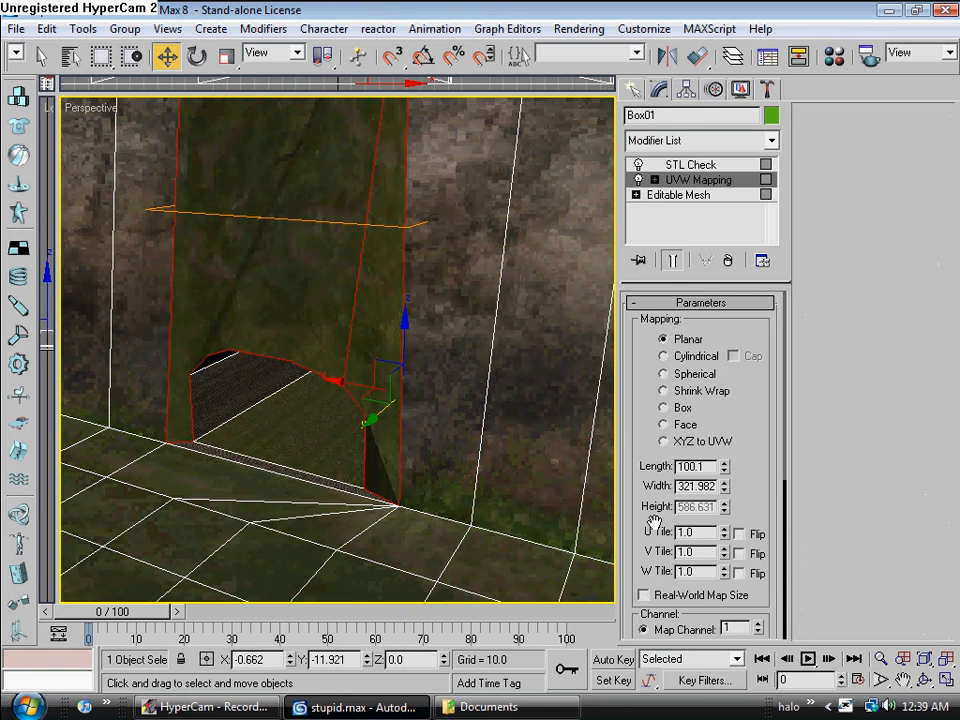
left_click(683, 408)
right_click(331, 276)
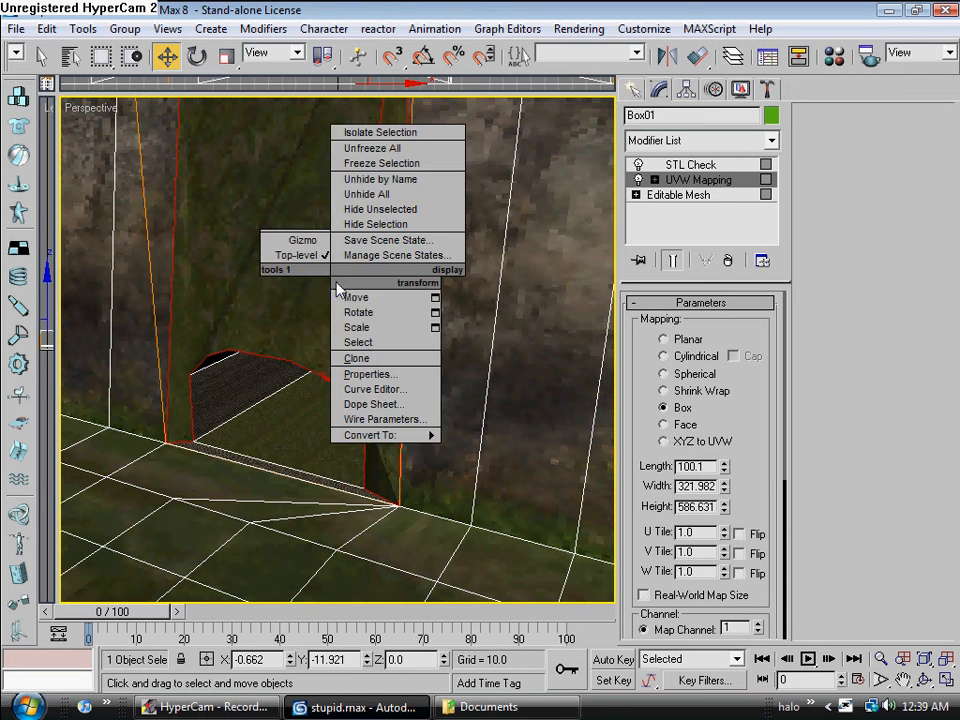
left_click(565, 303)
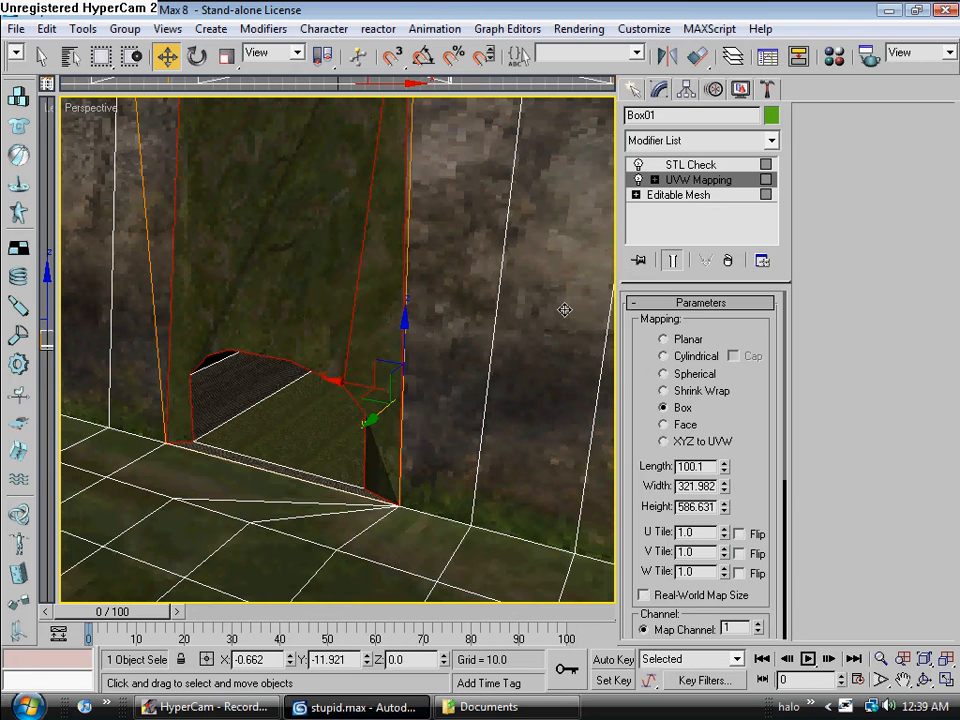
key("Delete")
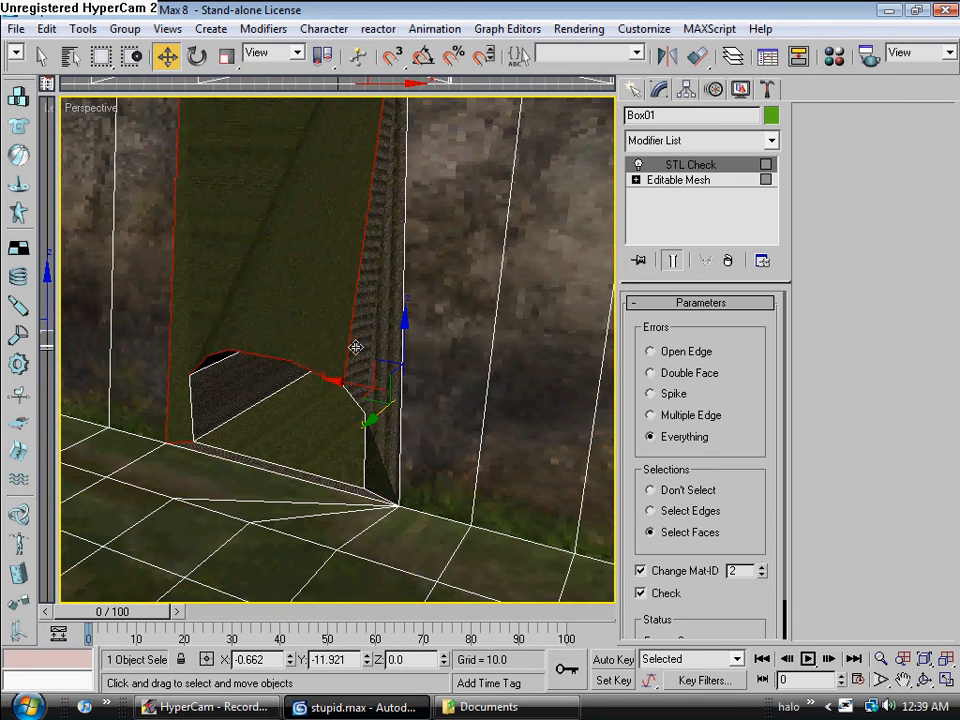
- Select the new wall faces around the tunnel's opposite opening and assign them material ID 3
middle_click_drag(219, 343, 652, 208, "alt")
left_click(659, 182)
left_click(382, 294)
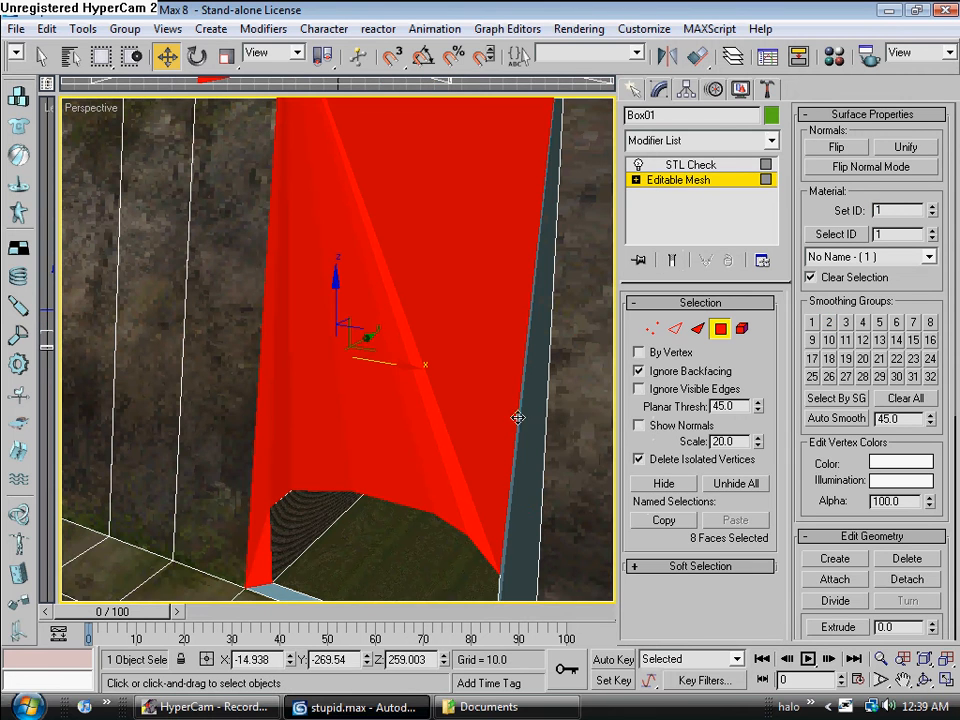
left_click(511, 486, "ctrl")
left_click(510, 508, "ctrl")
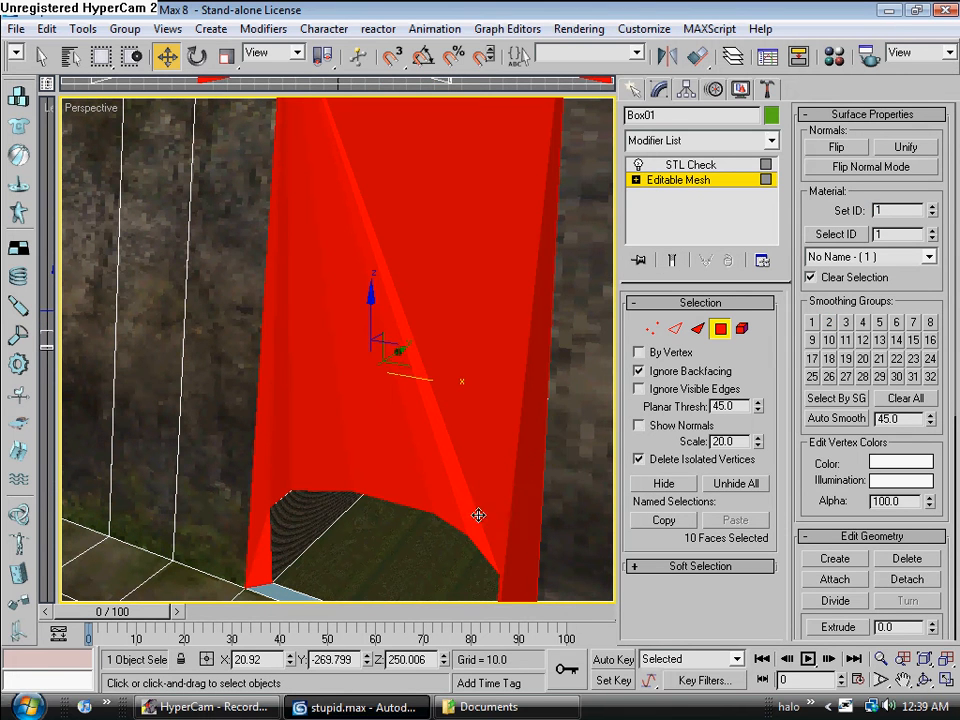
middle_click_drag(274, 493, 25, 505)
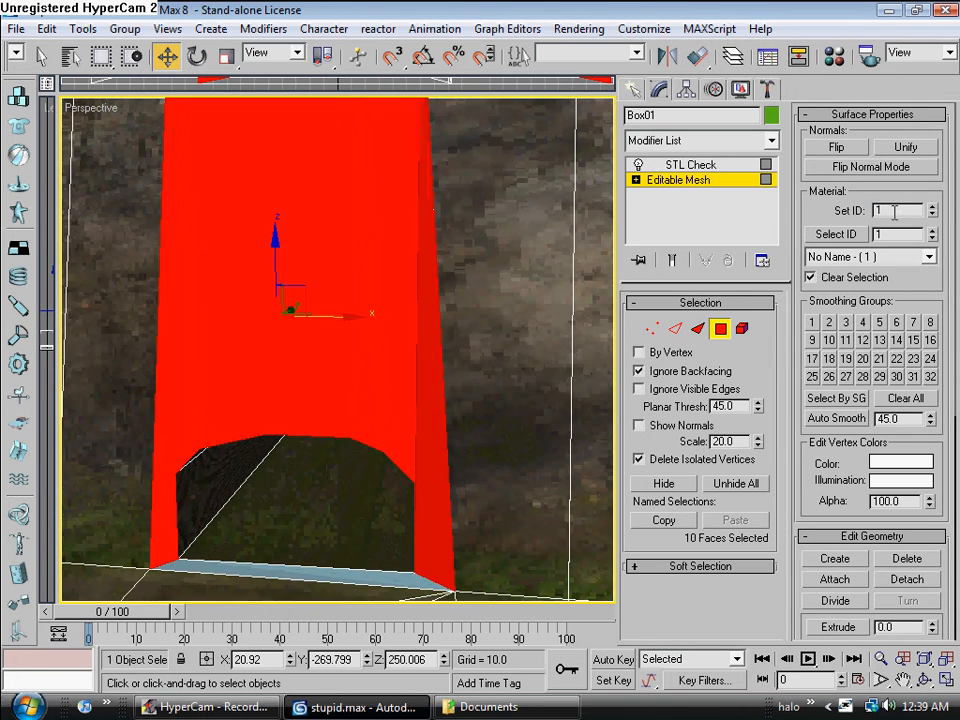
type("3")
key("Return")
- Assign material ID 2 to the narrow floor strip in front of this opening
left_click(357, 578)
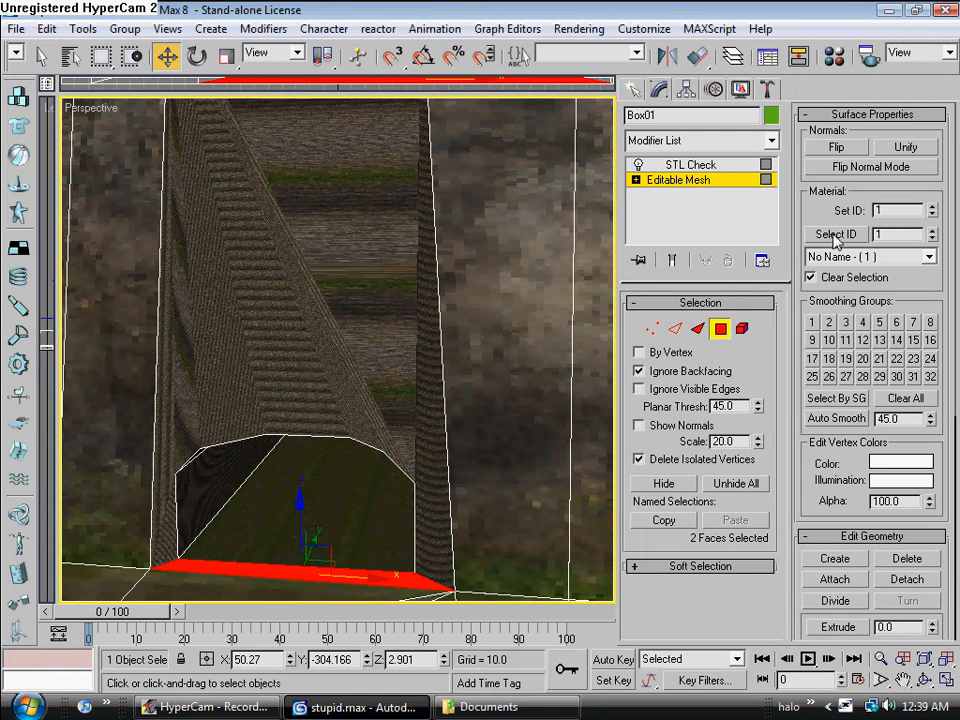
type("2")
key("Return")
- Select all wall faces around this opening, including the thin side strip, put them in smoothing group 2 and deselect them
left_click(366, 365)
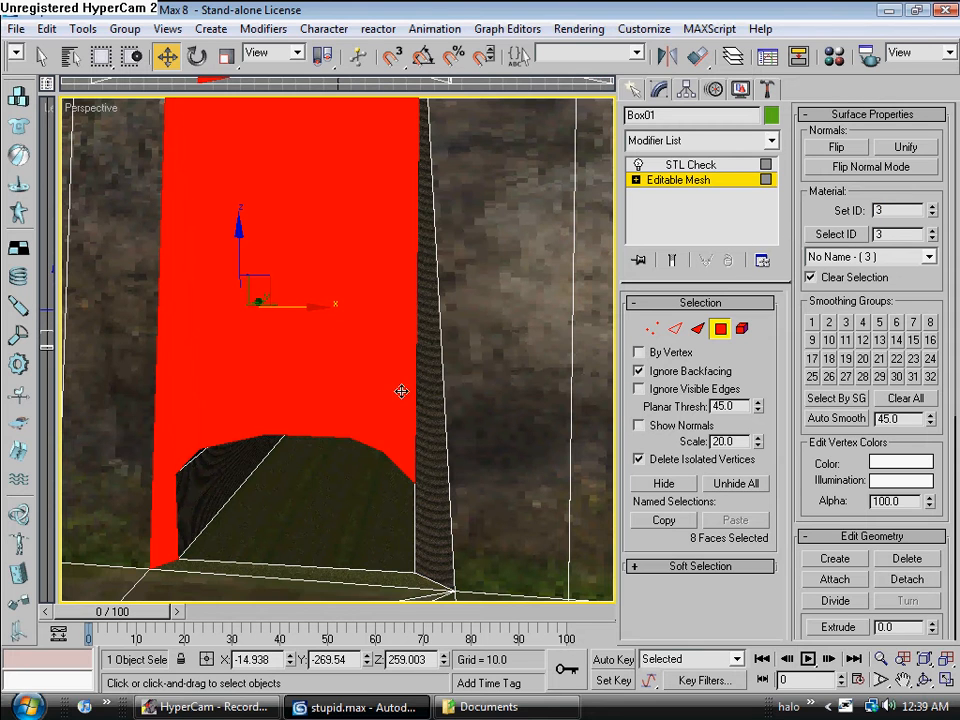
left_click(423, 427, "ctrl")
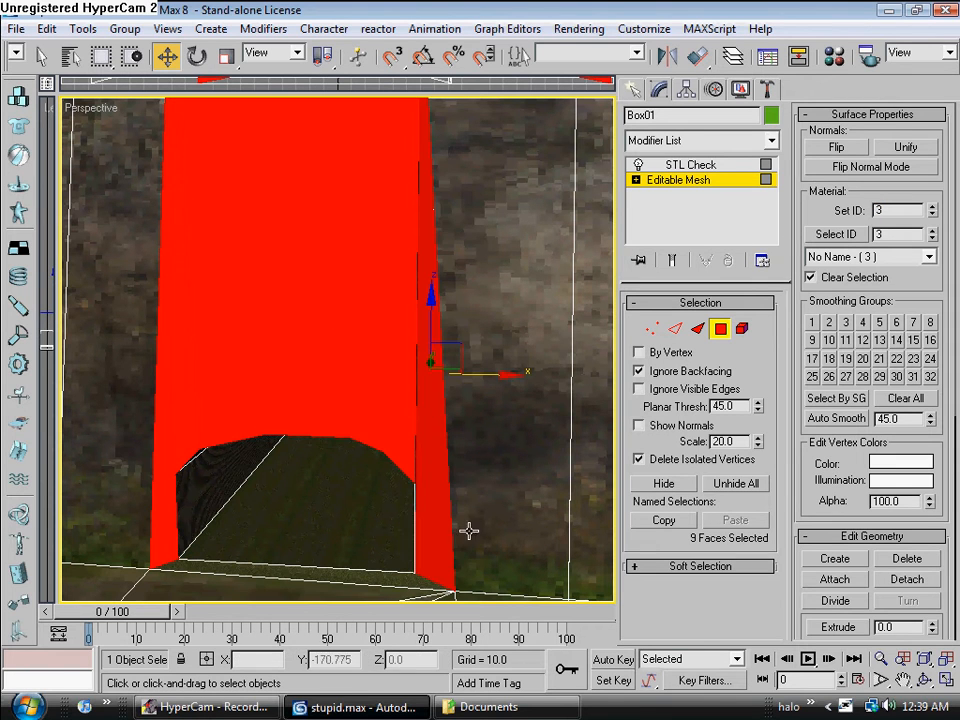
scroll(397, 470, "up", 3)
middle_click_drag(422, 421, 394, 420, "alt")
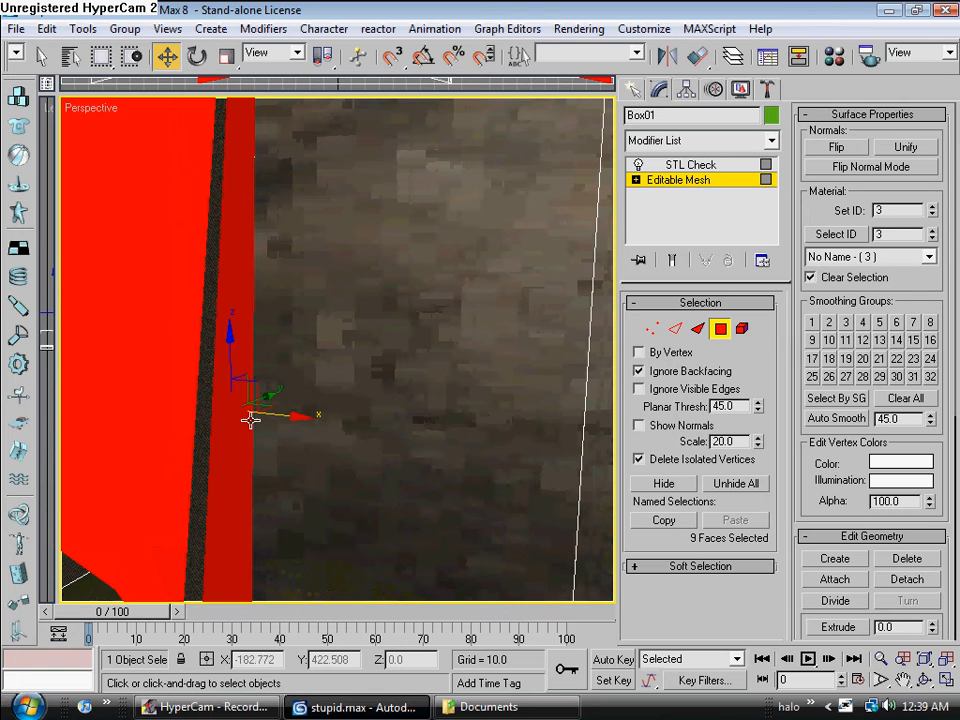
left_click(200, 441, "ctrl")
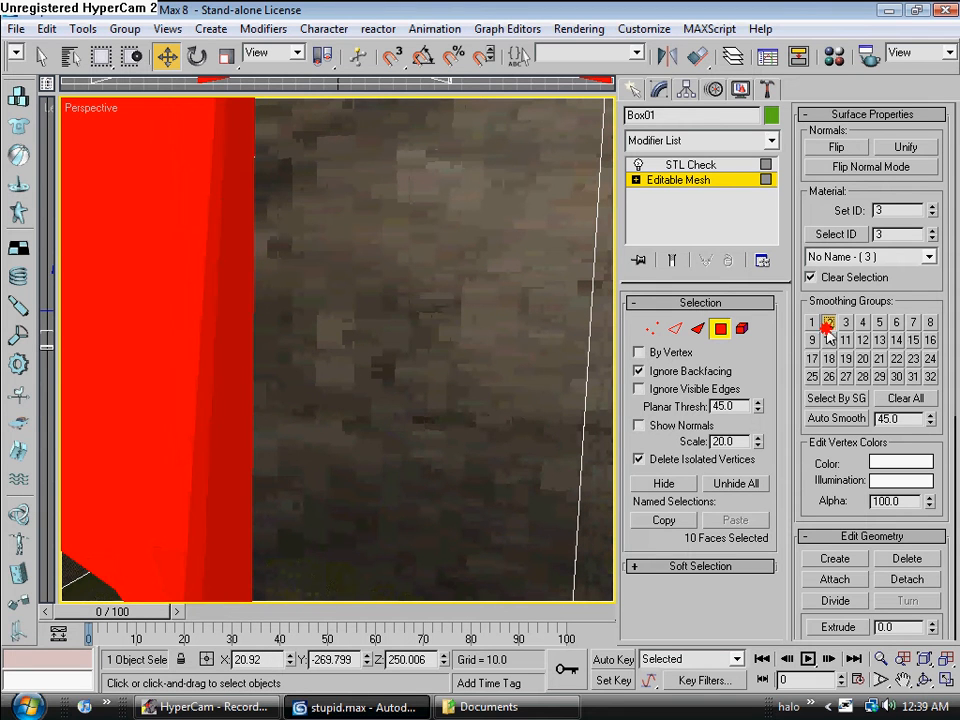
middle_click_drag(347, 405, 377, 430, "alt")
scroll(377, 430, "down", 3)
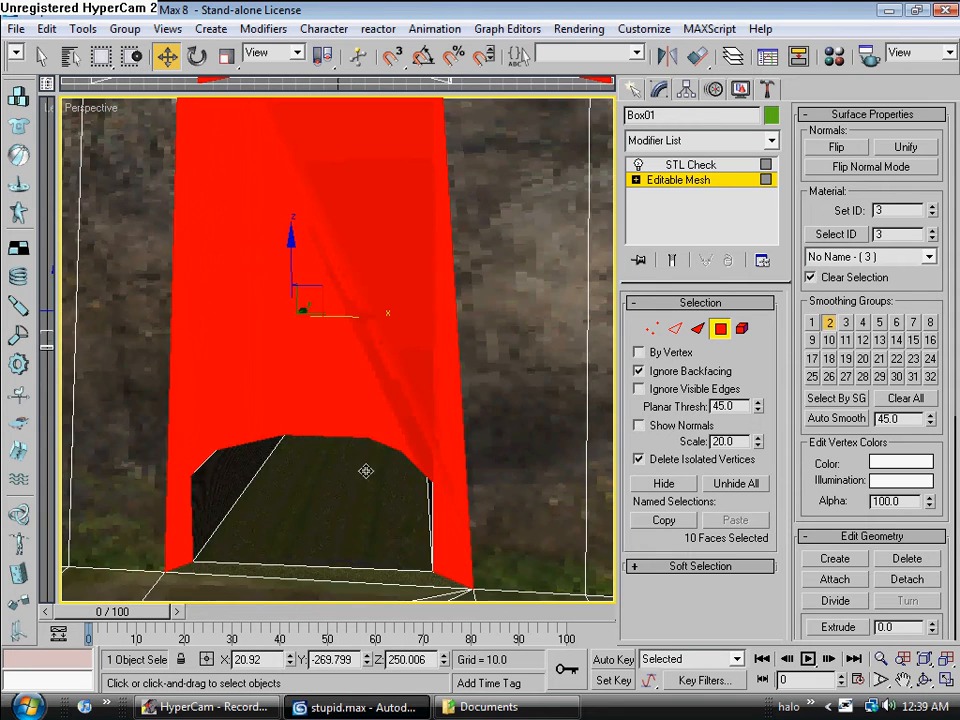
left_click(366, 471)
- Put the wall faces around the first opening, including both side strips, in smoothing group 2 and deselect them
middle_click_drag(294, 390, 264, 313, "alt")
left_click(240, 325)
left_click(237, 349, "ctrl")
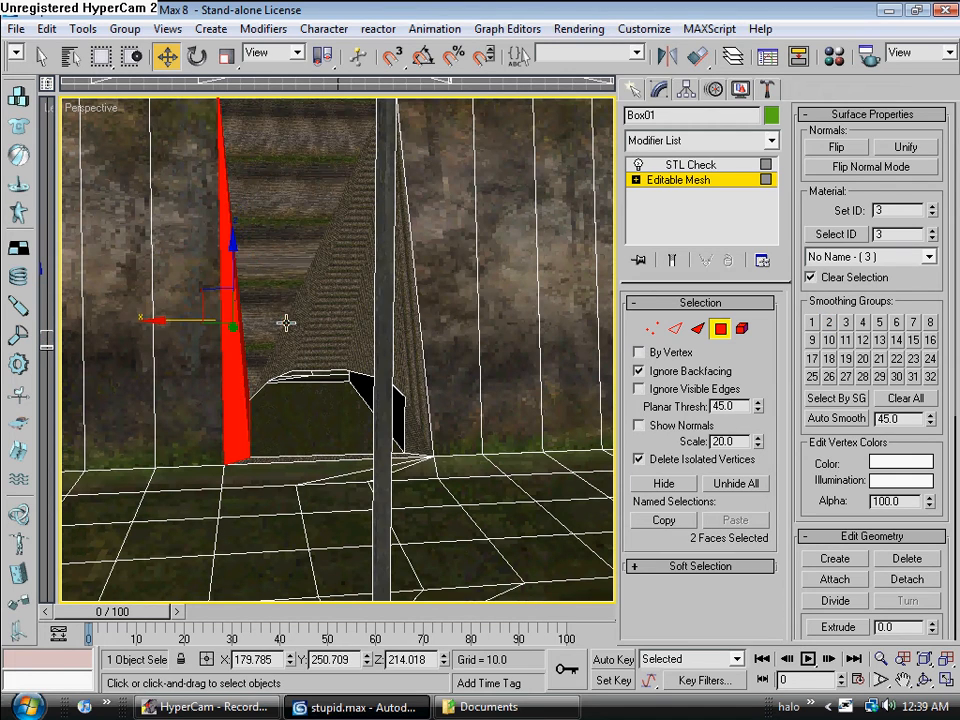
left_click(288, 331, "ctrl")
left_click(418, 353, "ctrl")
middle_click_drag(414, 369, 580, 378, "alt")
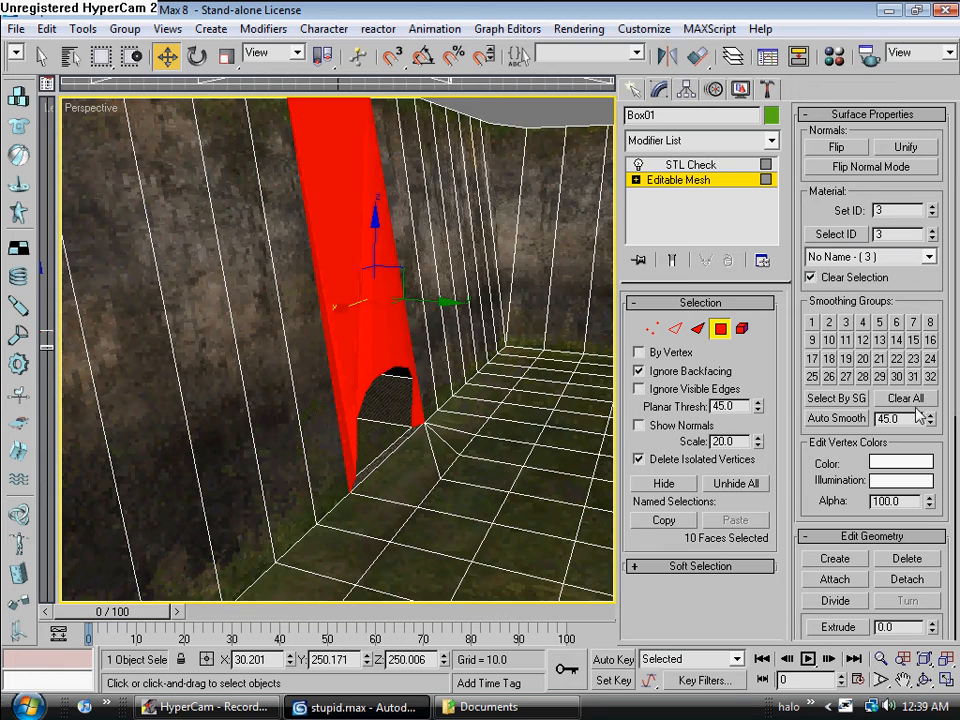
left_click(480, 443)
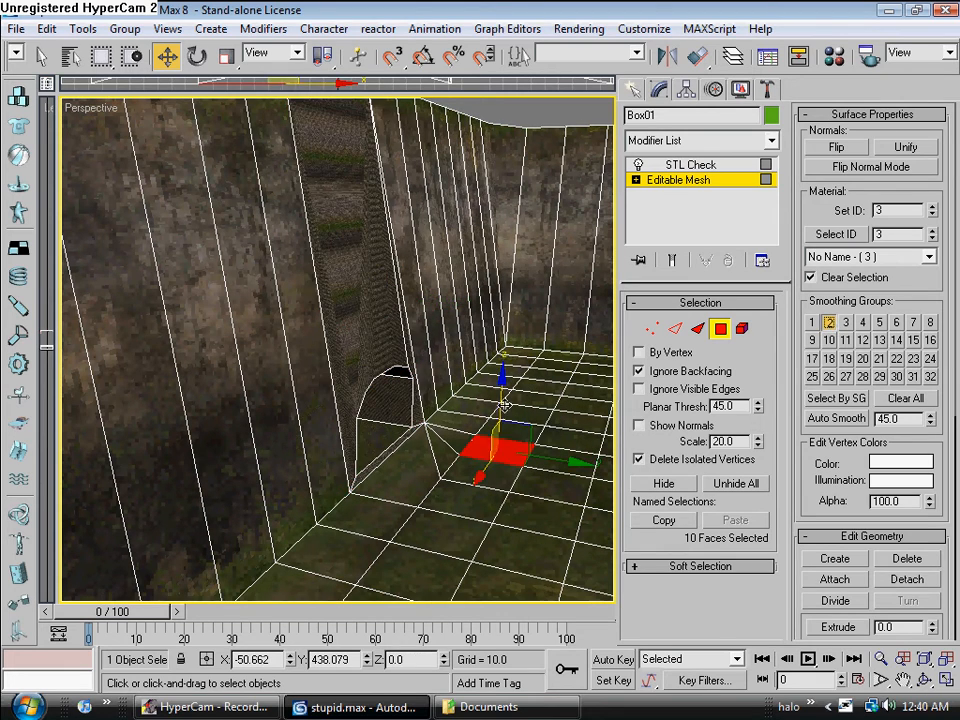
- Try a planar UVW Map modifier on the reselected wall faces around the first opening, and undo it
left_click(357, 333)
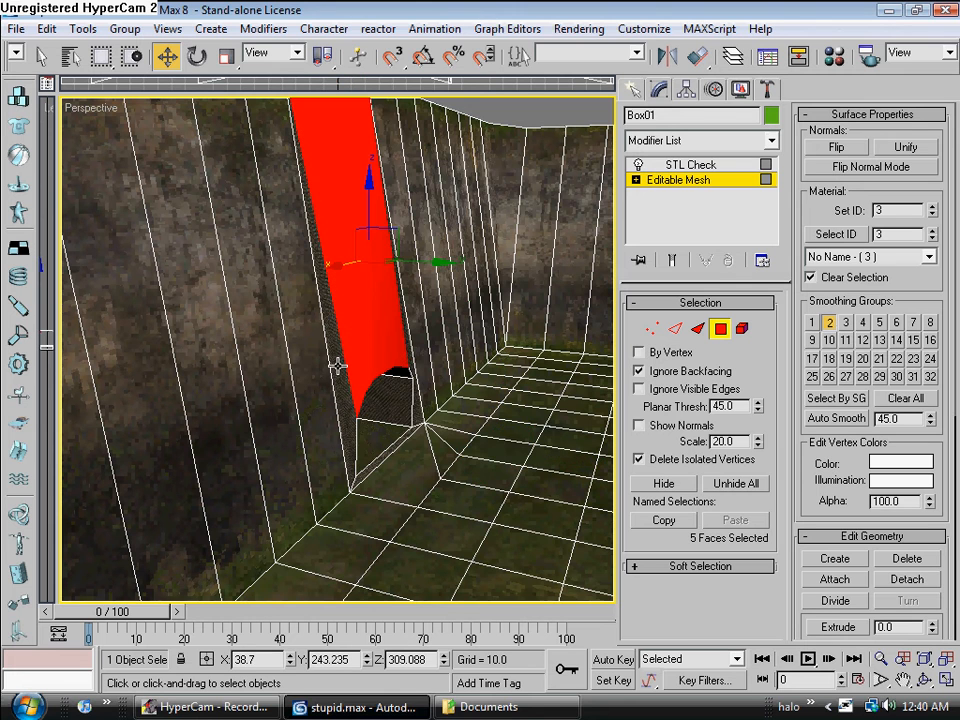
left_click(338, 365, "ctrl")
middle_click_drag(368, 360, 278, 390, "alt")
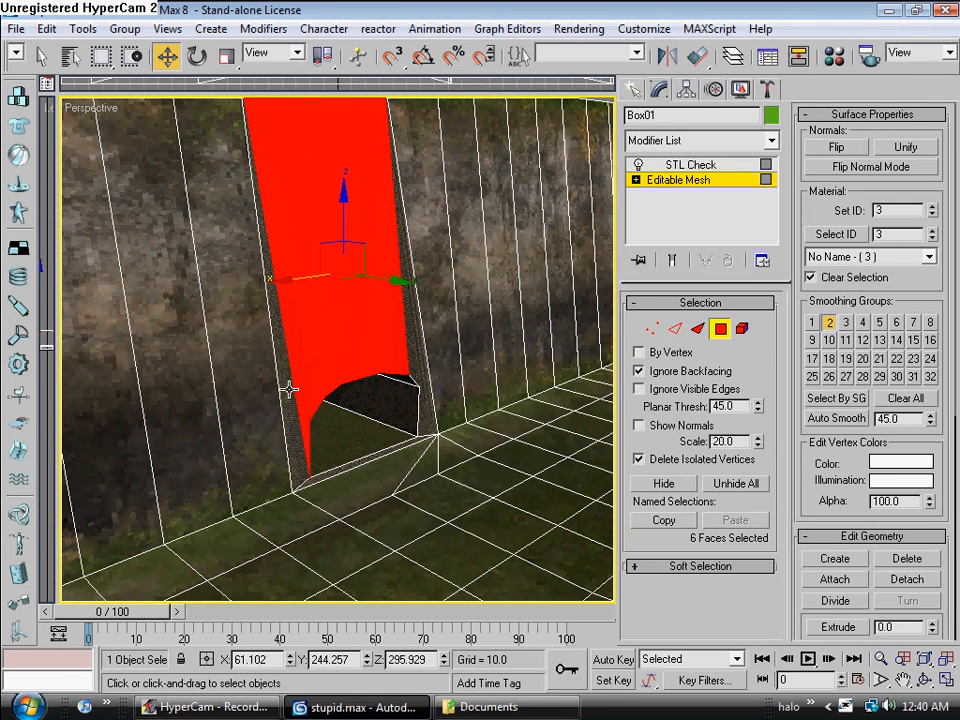
left_click(288, 390, "ctrl")
left_click(410, 342, "ctrl")
middle_click_drag(369, 341, 316, 341, "alt")
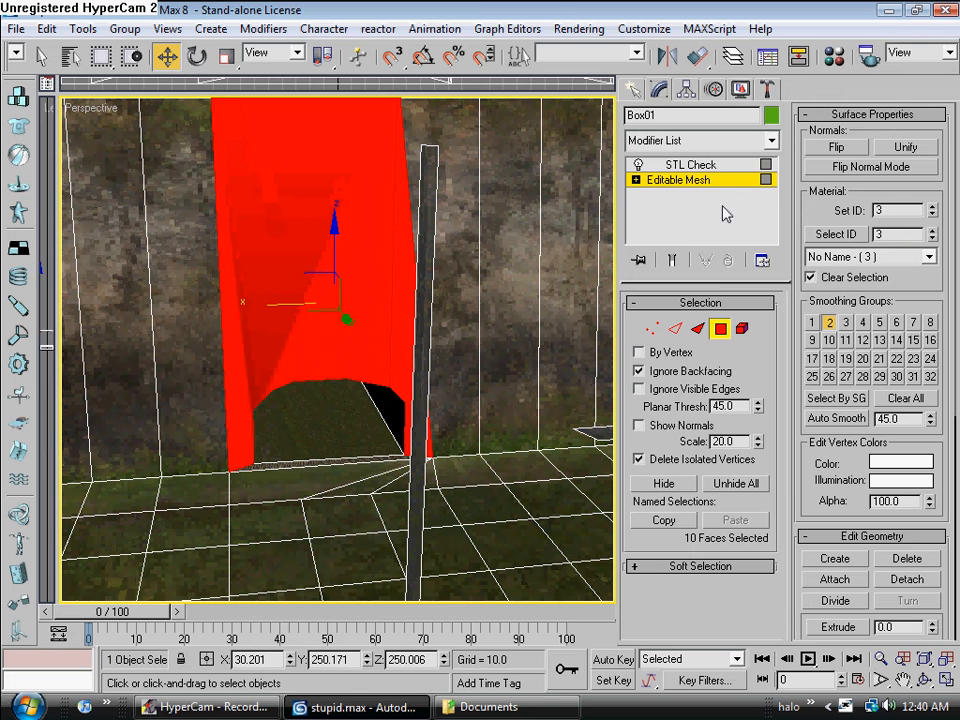
left_click(773, 141)
left_click_drag(773, 200, 766, 535)
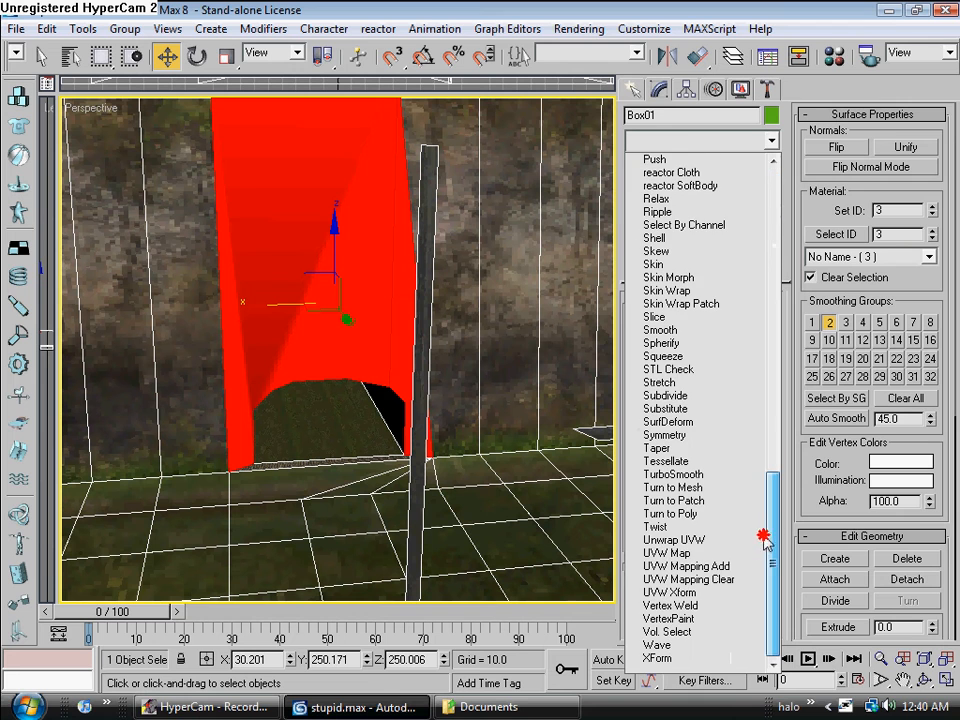
left_click(668, 553)
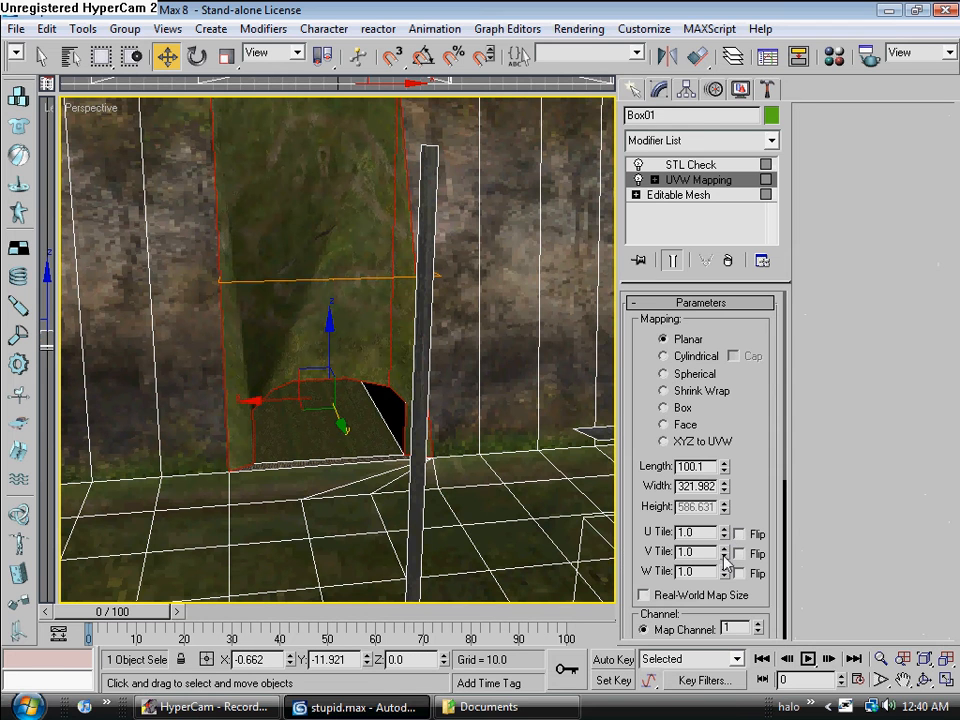
key("ctrl+z")
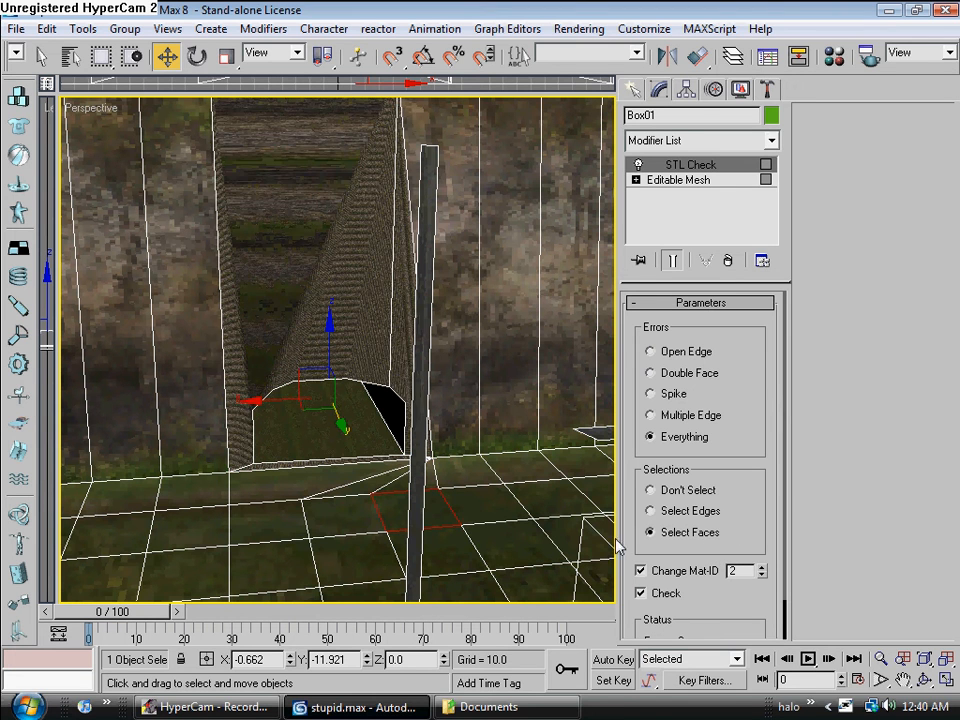
- Inspect the tunnel's interior, the surrounding level from above and the wall texture around the openings
middle_click_drag(388, 281, 423, 458, "alt")
scroll(387, 339, "up", 3)
scroll(387, 339, "up", 2)
middle_click_drag(271, 453, 498, 527, "alt")
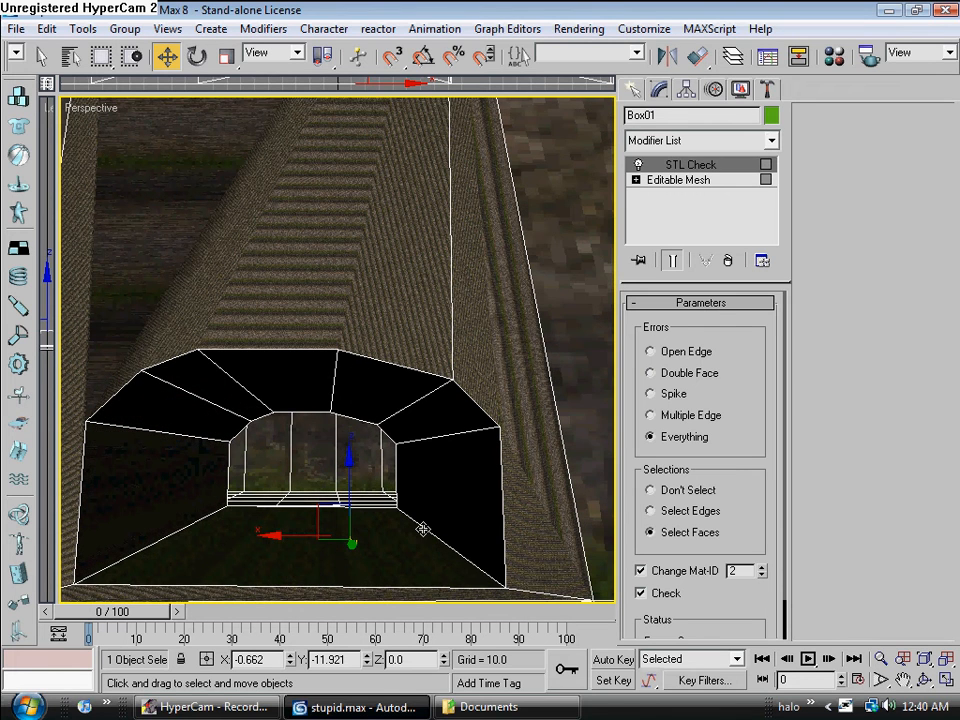
middle_click_drag(316, 500, 193, 381, "alt")
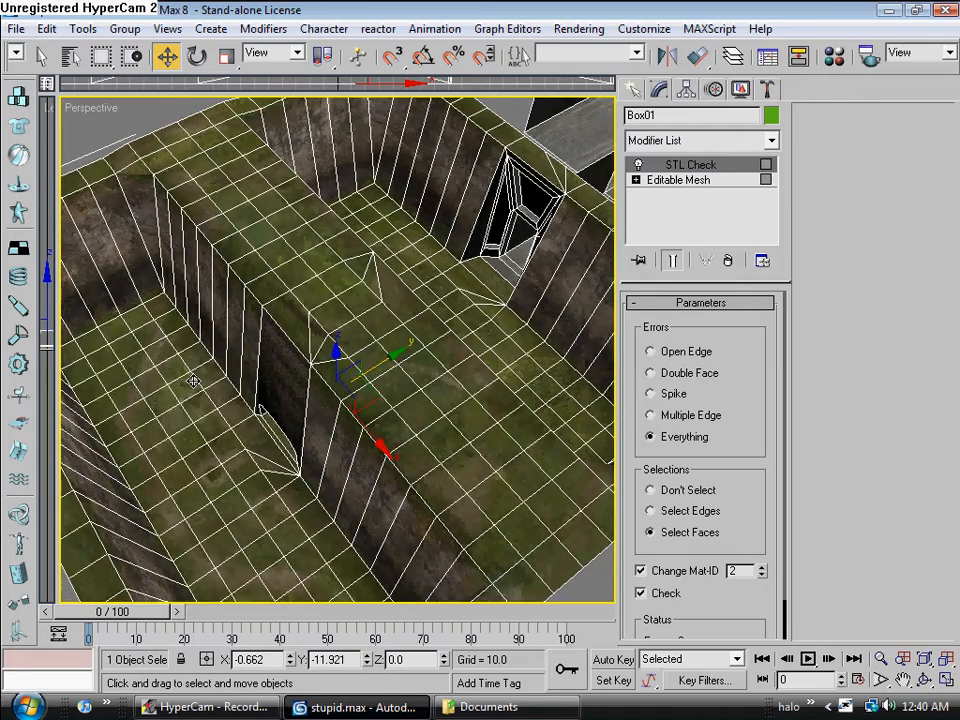
middle_click_drag(265, 443, 199, 422, "alt")
scroll(314, 414, "up", 5)
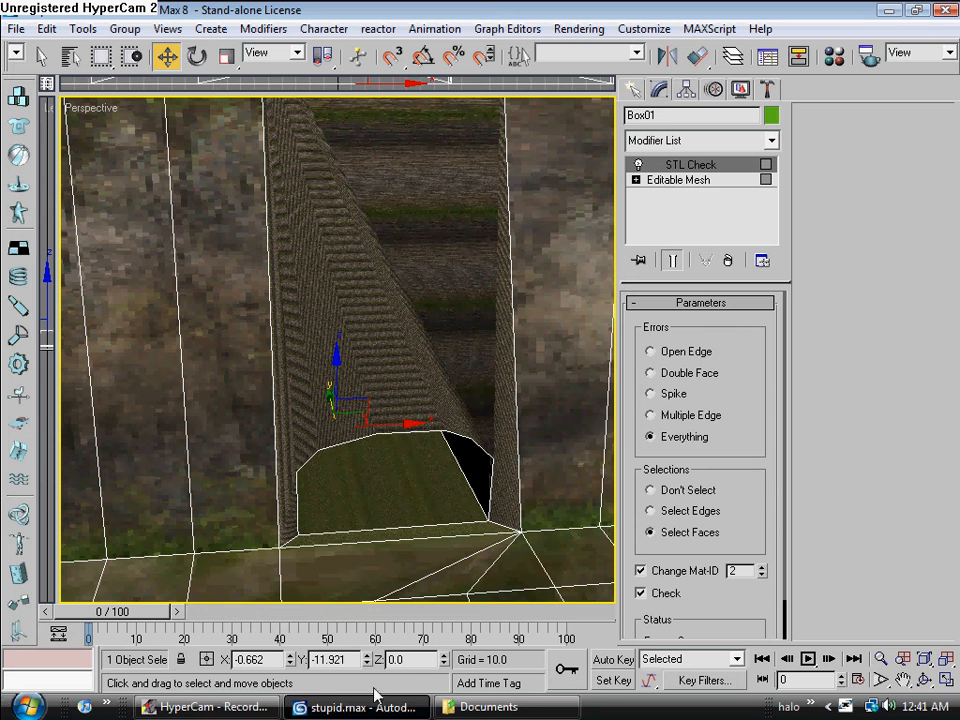
- Select the whole level mesh as an element and check its error status in the STL Check modifier
left_click(677, 183)
left_click(742, 328)
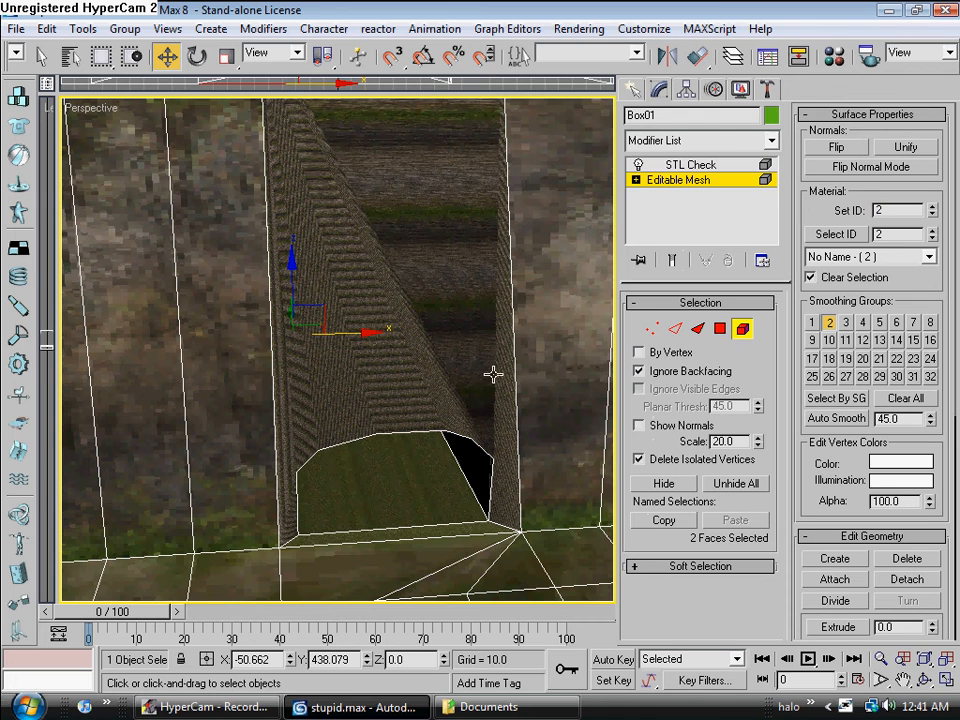
left_click(460, 375)
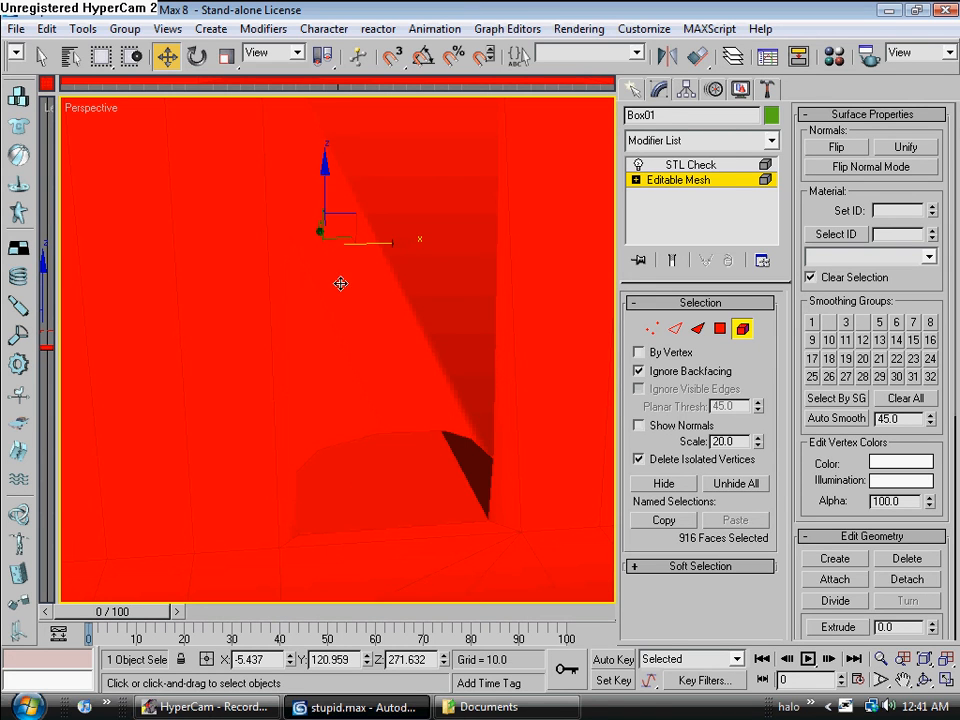
left_click(690, 164)
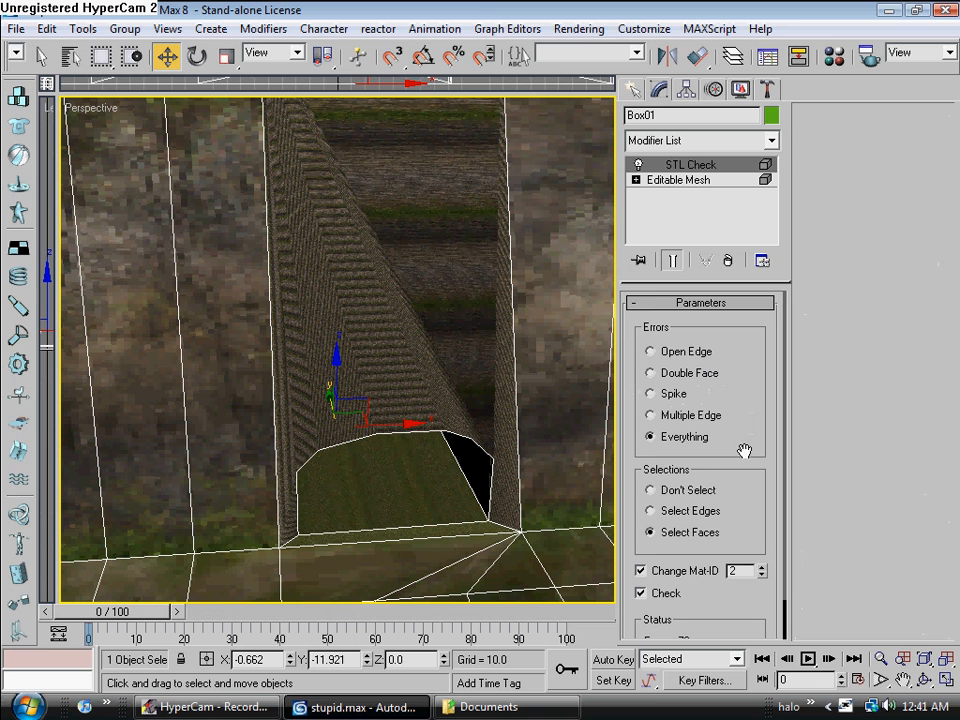
scroll(740, 420, "down", 2)
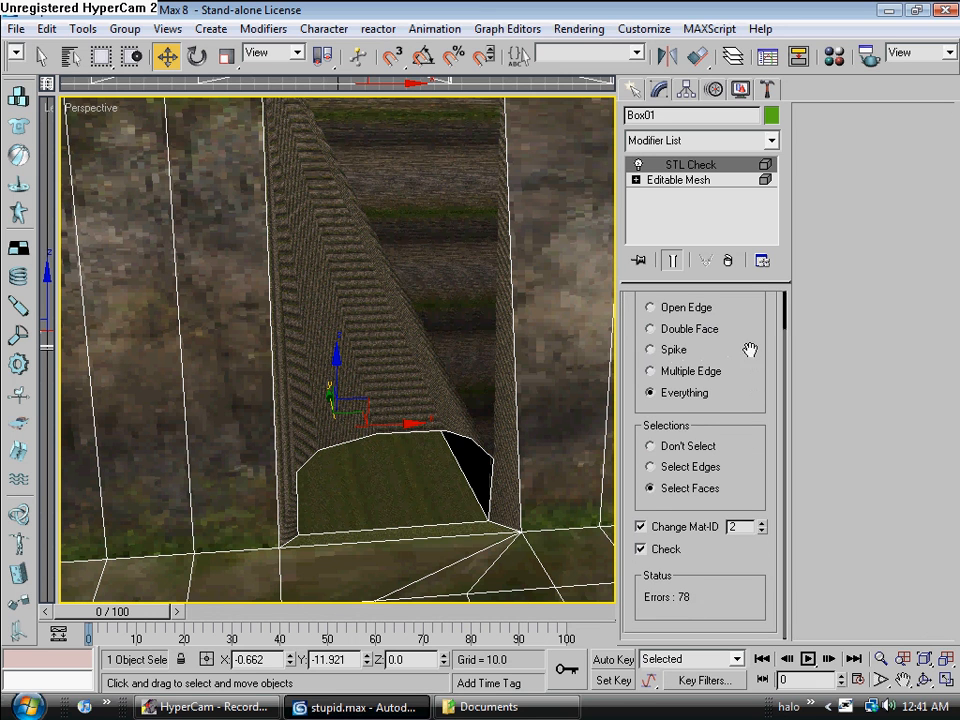
scroll(743, 350, "up", 2)
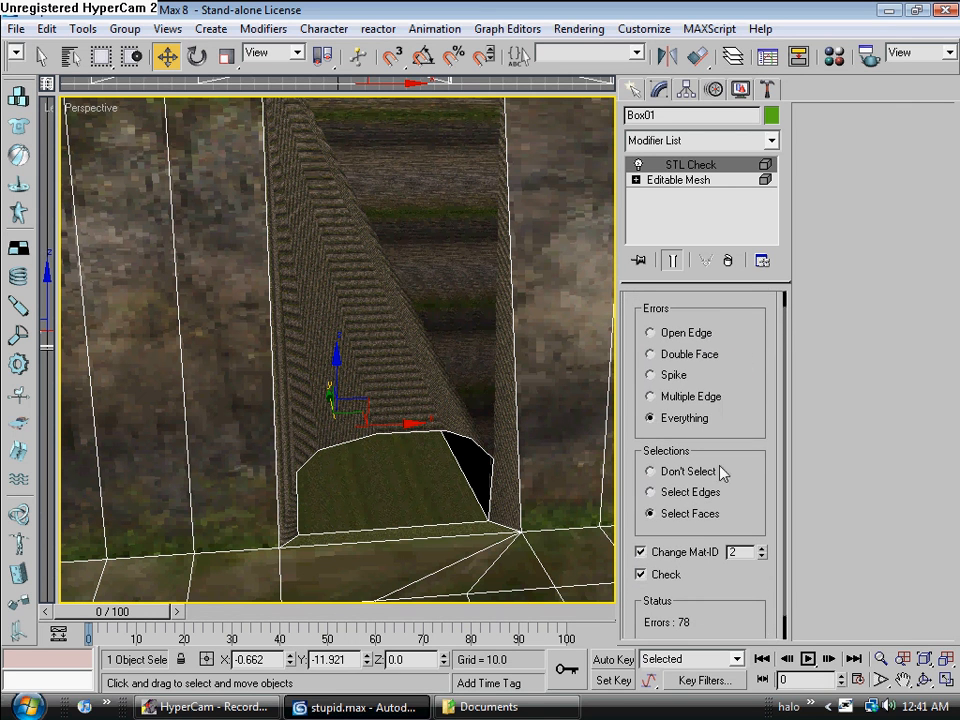
- Check the mesh for multiple edges and for open edges, and examine the flagged edges across the whole level
left_click(695, 397)
left_click(672, 334)
middle_click_drag(266, 437, 423, 461, "alt")
scroll(423, 461, "down", 10)
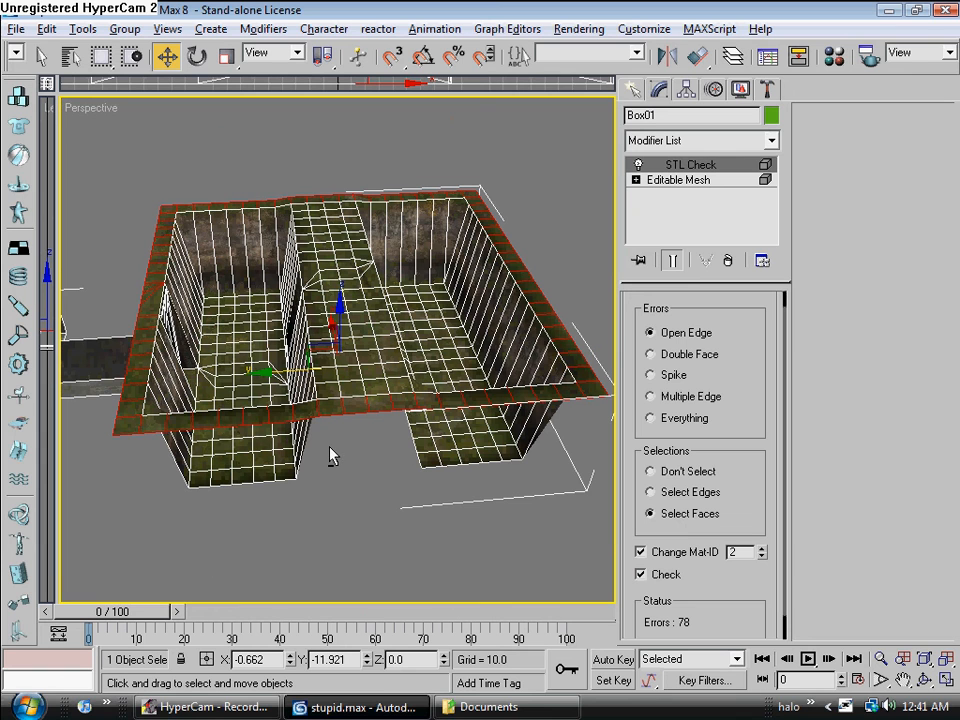
- Unhide all faces of the editable mesh and set STL Check to test for everything
left_click(680, 181)
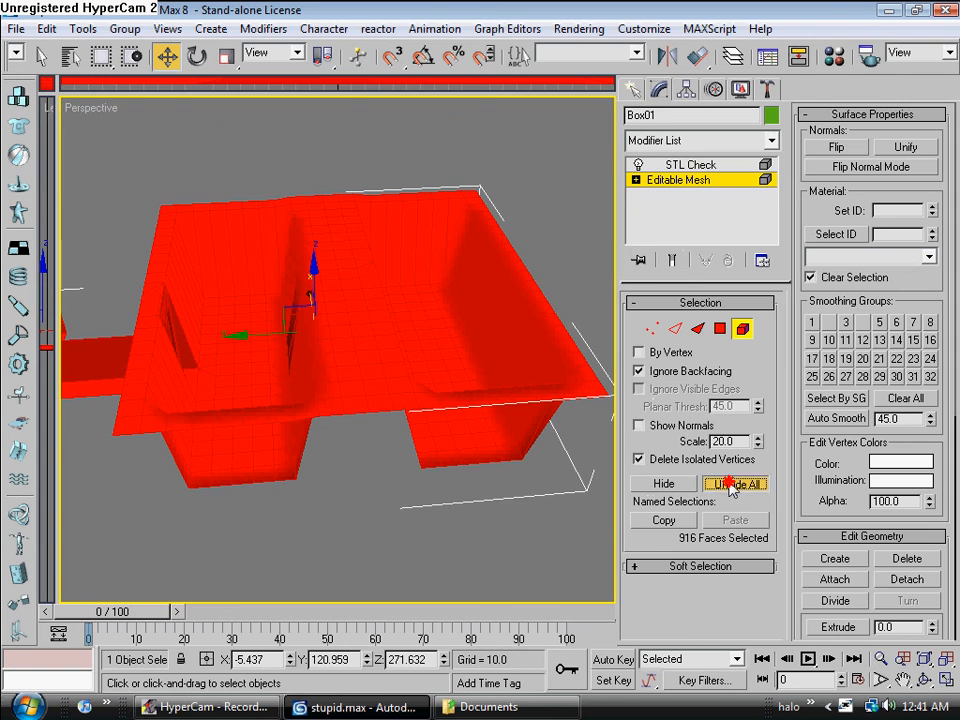
left_click(730, 484)
scroll(392, 442, "up", 8)
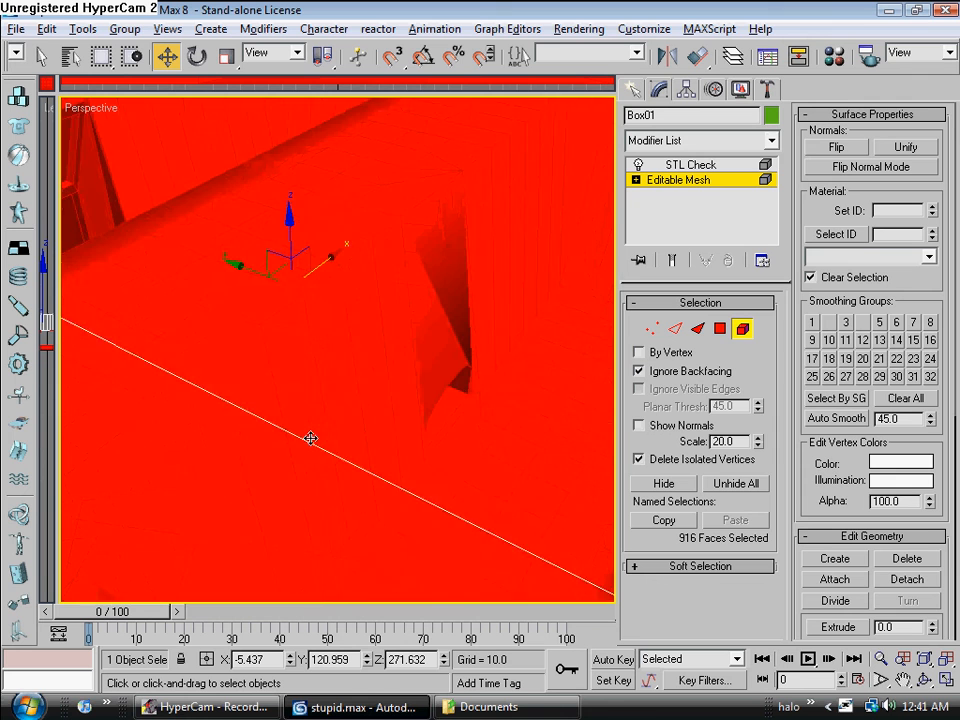
left_click(519, 375)
left_click(703, 167)
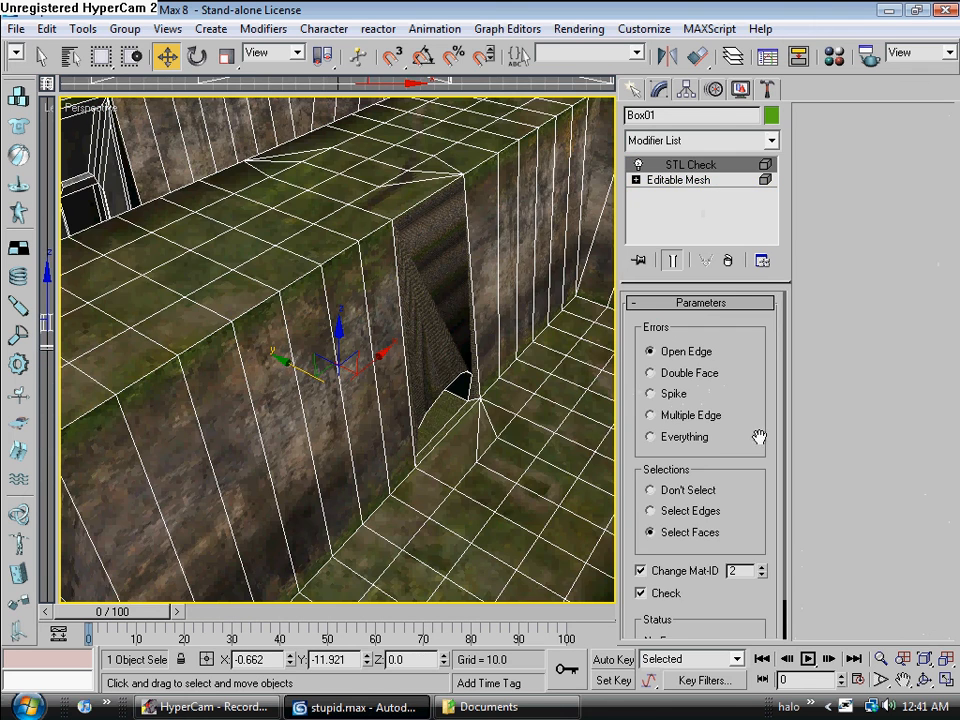
left_click_drag(757, 432, 751, 338)
left_click(690, 393)
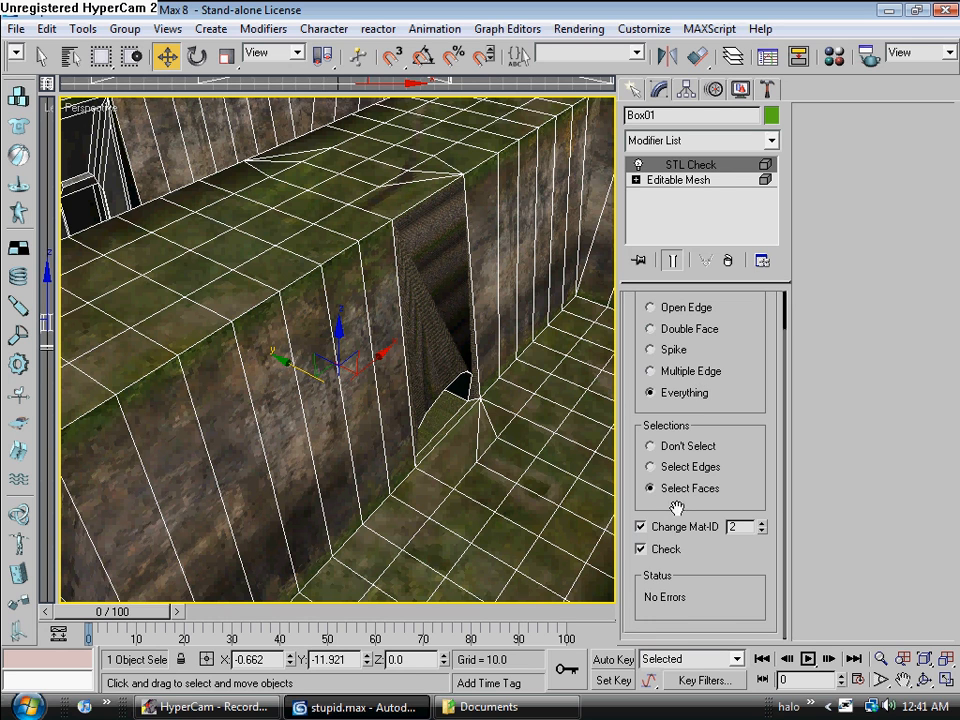